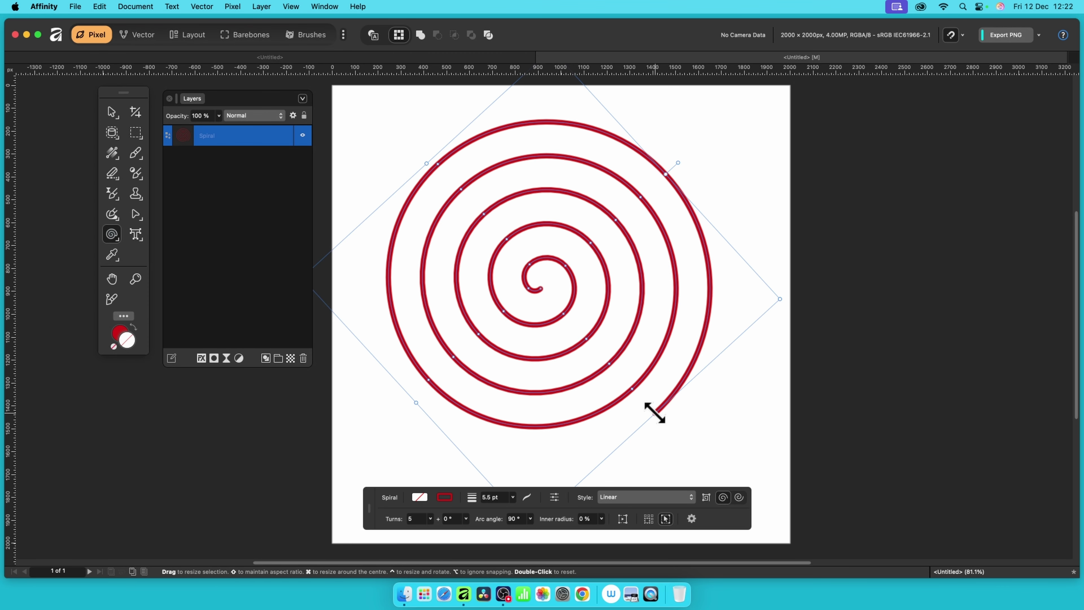
Set the spiral's stroke colour to black (000000)
{"action": "left_click", "coordinate": [449, 498]}
{"action": "left_click_drag", "start_coordinate": [528, 358], "coordinate": [502, 395]}
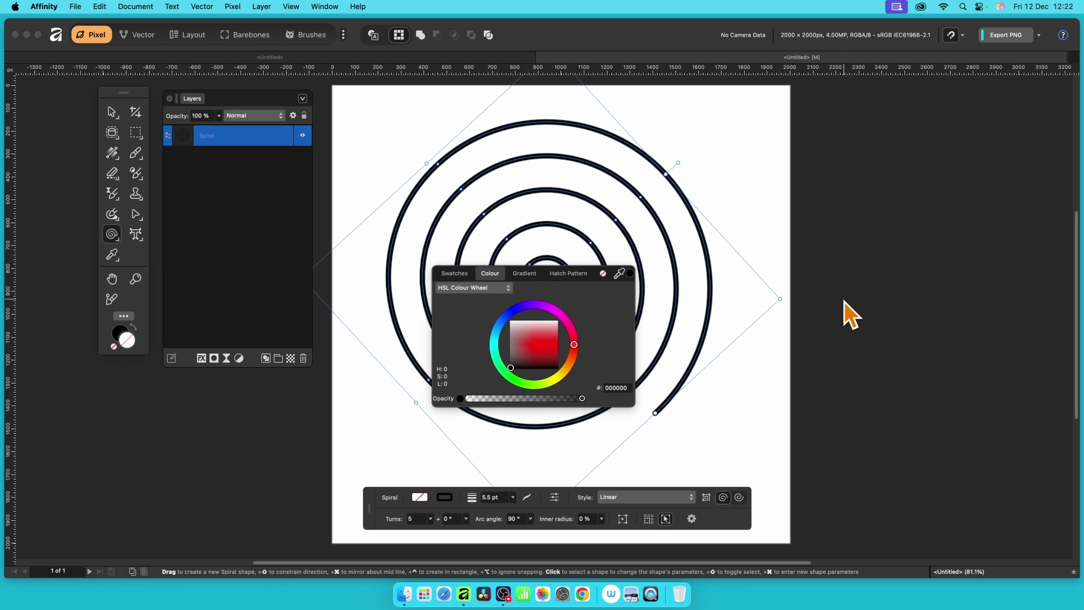
{"action": "left_click", "coordinate": [620, 41]}
{"action": "left_click", "coordinate": [292, 7]}
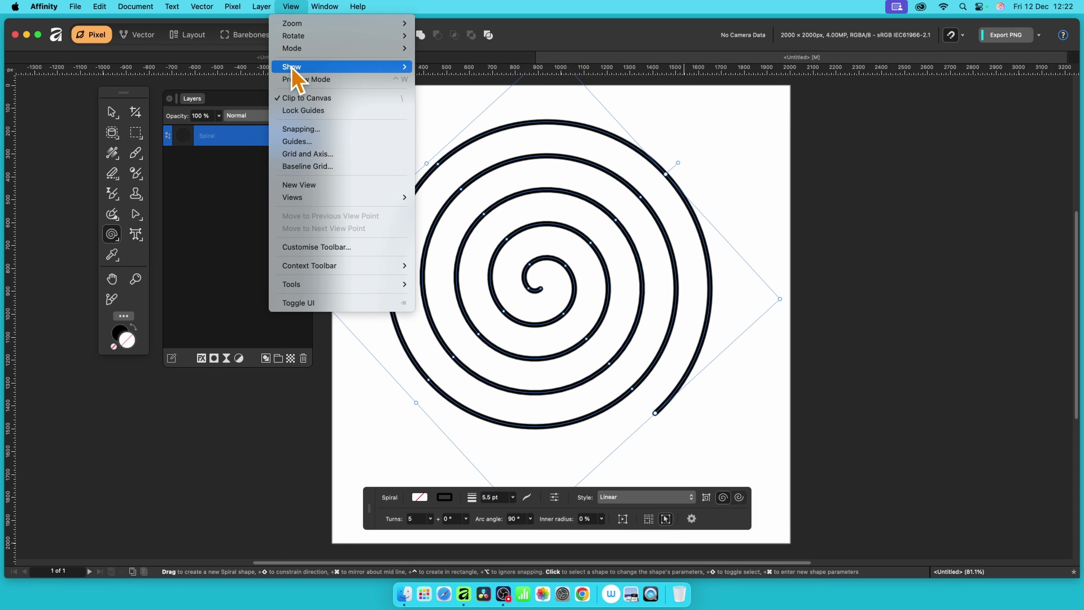
{"action": "mouse_move", "coordinate": [309, 267]}
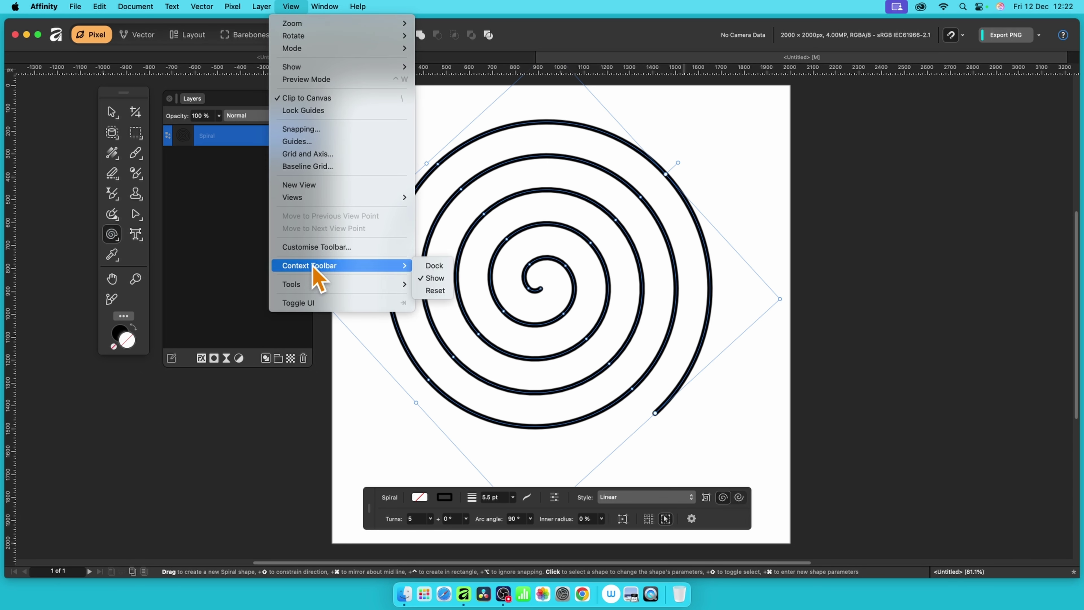
{"action": "key", "text": "Escape"}
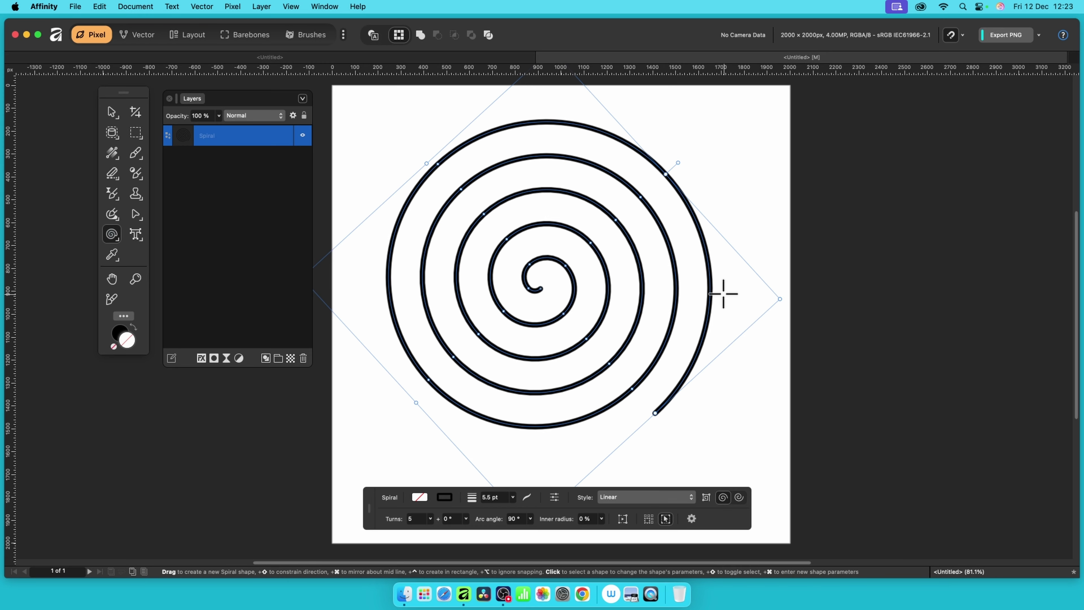
Set the spiral's turns to 11 and keep the additional turn angle at 0°
{"action": "left_click", "coordinate": [430, 520]}
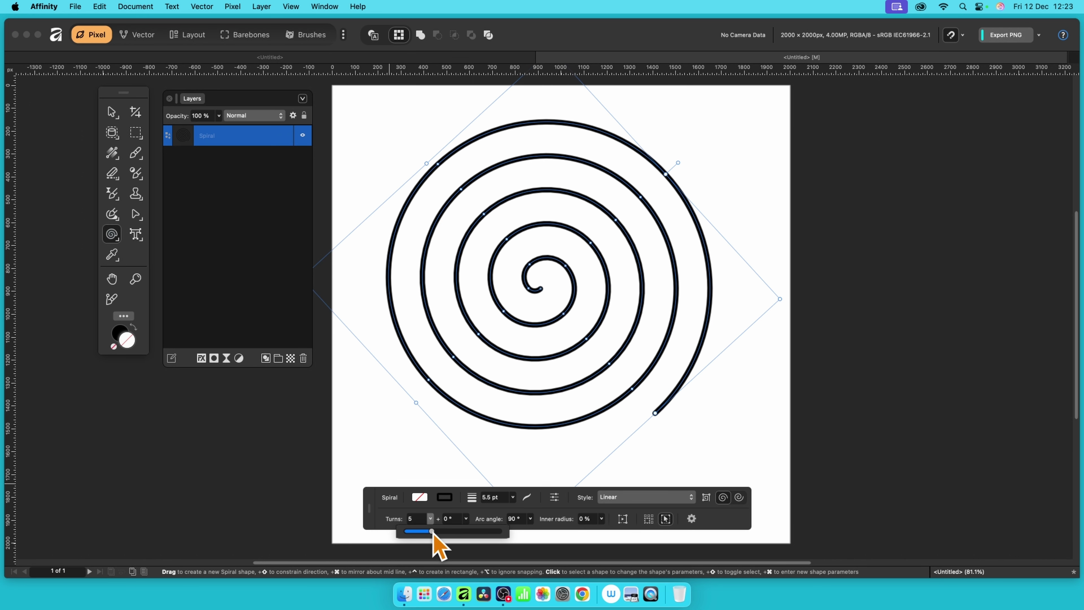
{"action": "left_click_drag", "start_coordinate": [432, 530], "coordinate": [458, 532]}
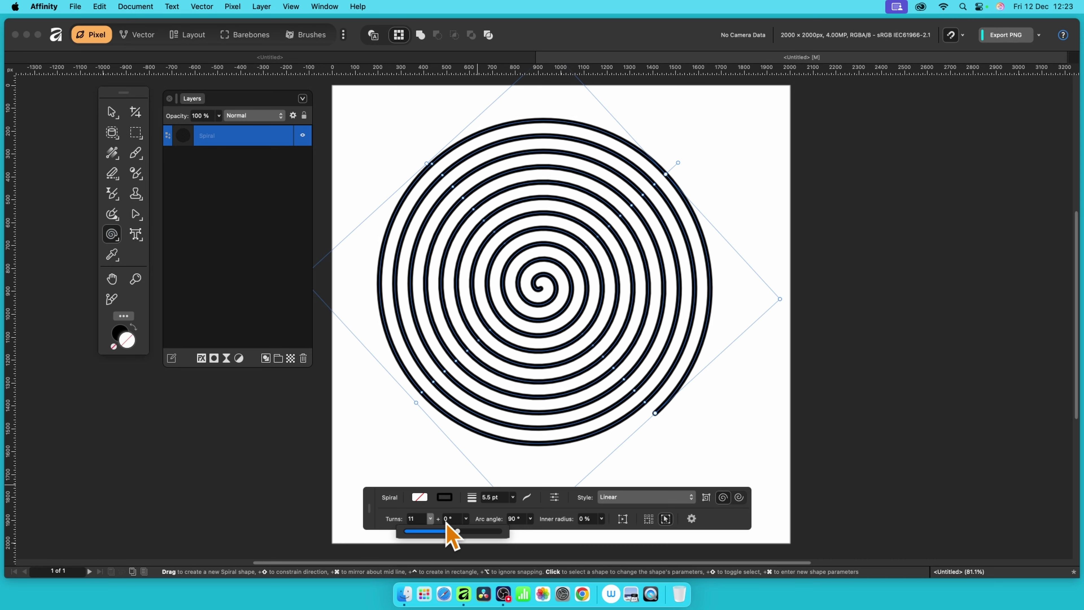
{"action": "left_click", "coordinate": [465, 519]}
{"action": "left_click_drag", "start_coordinate": [466, 530], "coordinate": [435, 520]}
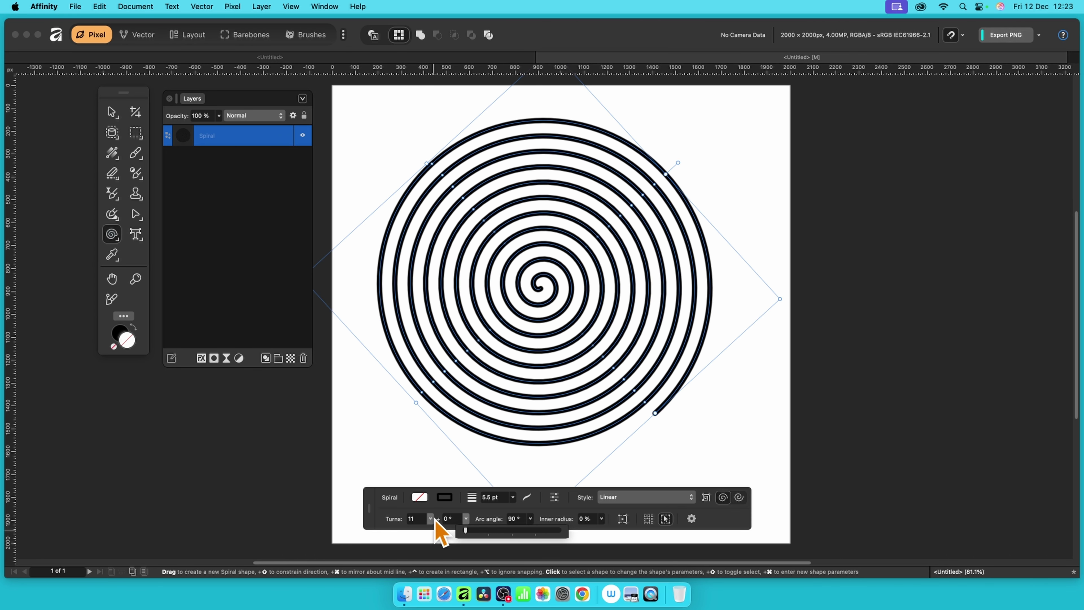
Try arc angles of 360° and 0° on the spiral and restore the angle to 90°
{"action": "left_click", "coordinate": [530, 518]}
{"action": "left_click_drag", "start_coordinate": [529, 530], "coordinate": [601, 533]}
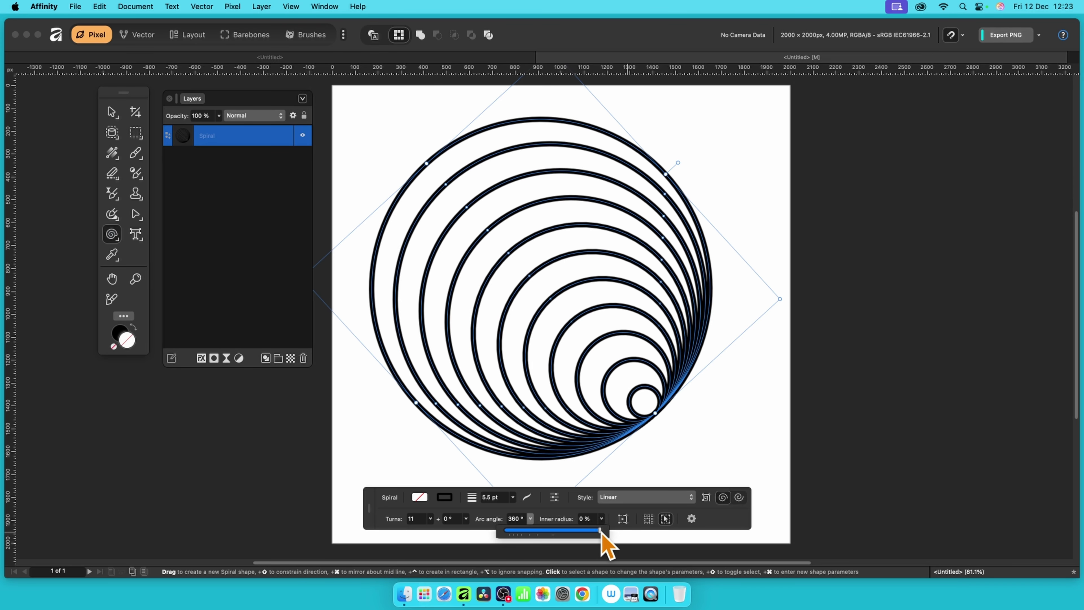
{"action": "left_click_drag", "start_coordinate": [601, 531], "coordinate": [532, 533]}
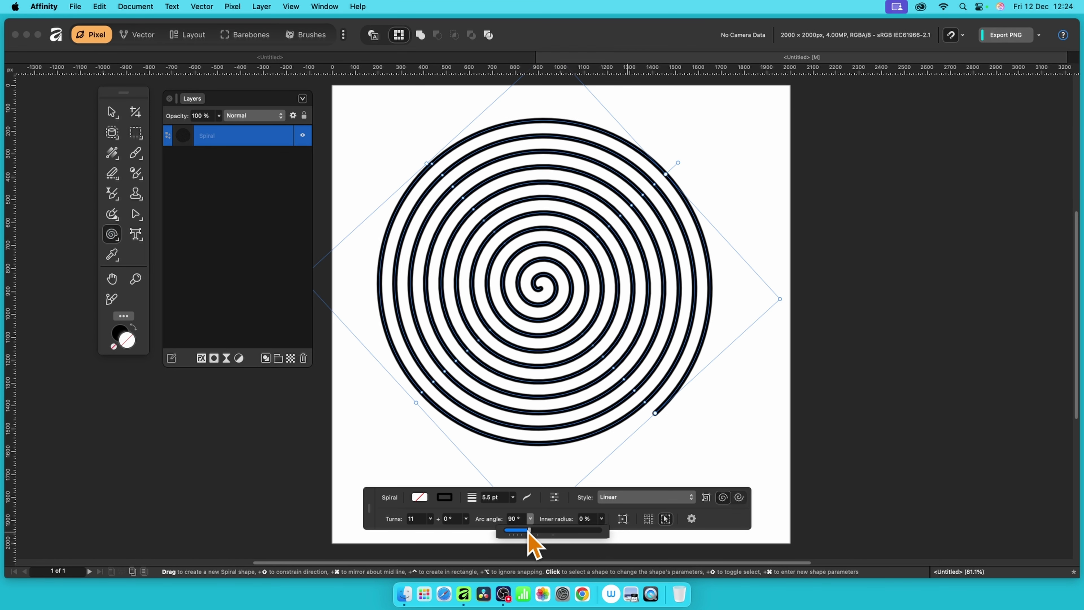
{"action": "left_click_drag", "start_coordinate": [527, 533], "coordinate": [507, 535]}
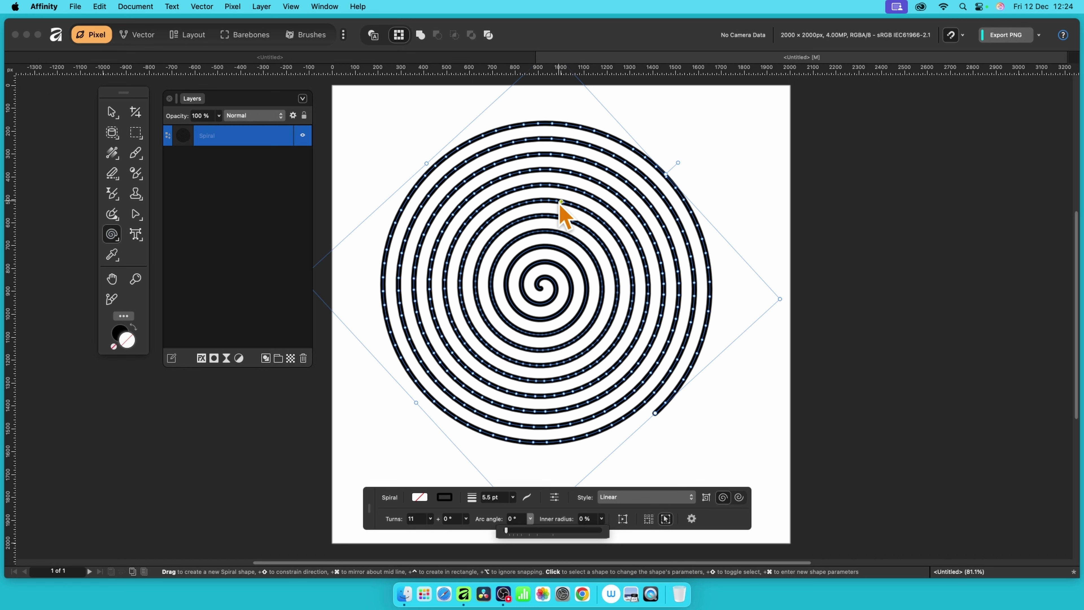
{"action": "right_click", "coordinate": [576, 174]}
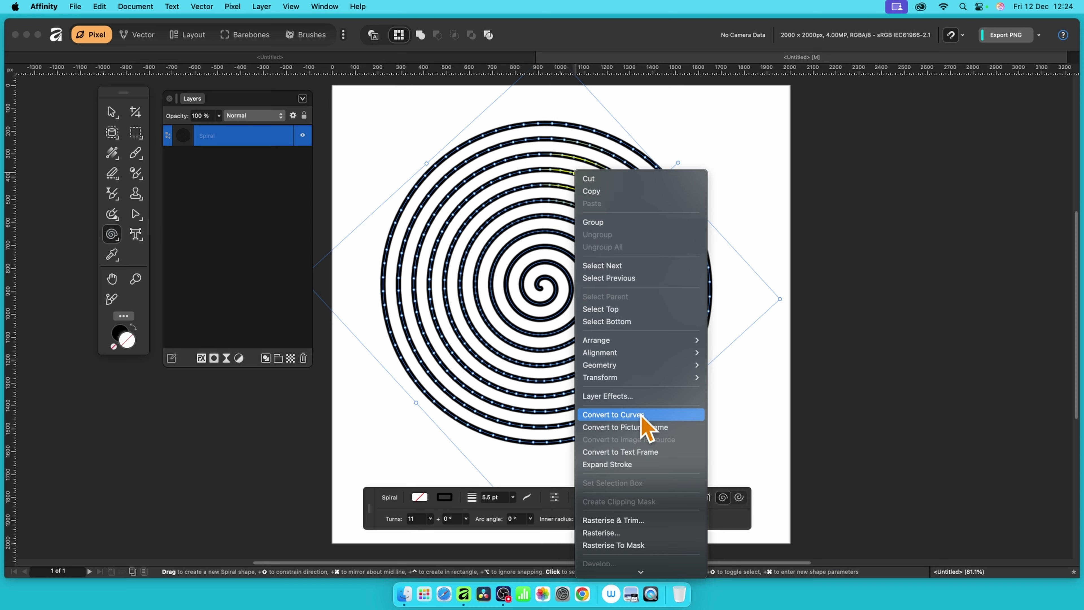
{"action": "left_click", "coordinate": [745, 534]}
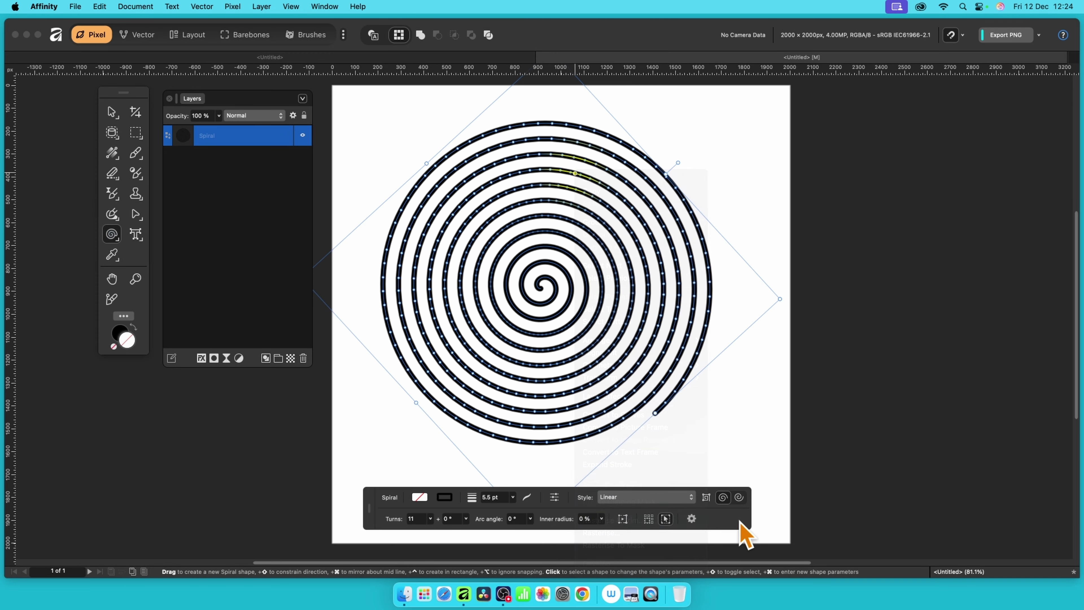
{"action": "left_click", "coordinate": [530, 519]}
{"action": "left_click_drag", "start_coordinate": [530, 530], "coordinate": [555, 537]}
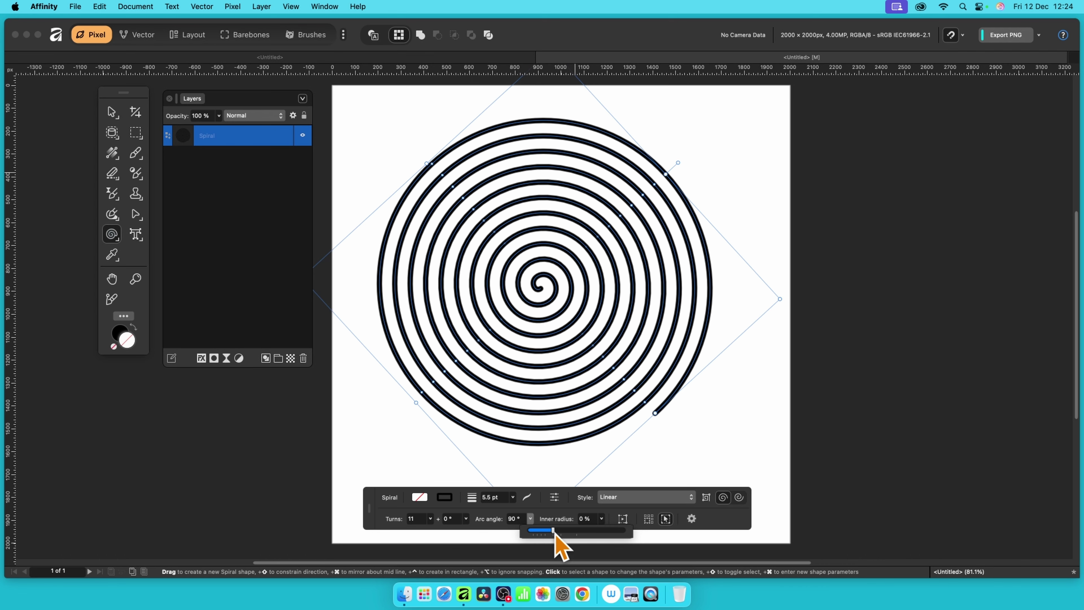
Try an inner radius of 43% on the spiral and return it to 0%
{"action": "left_click", "coordinate": [602, 519]}
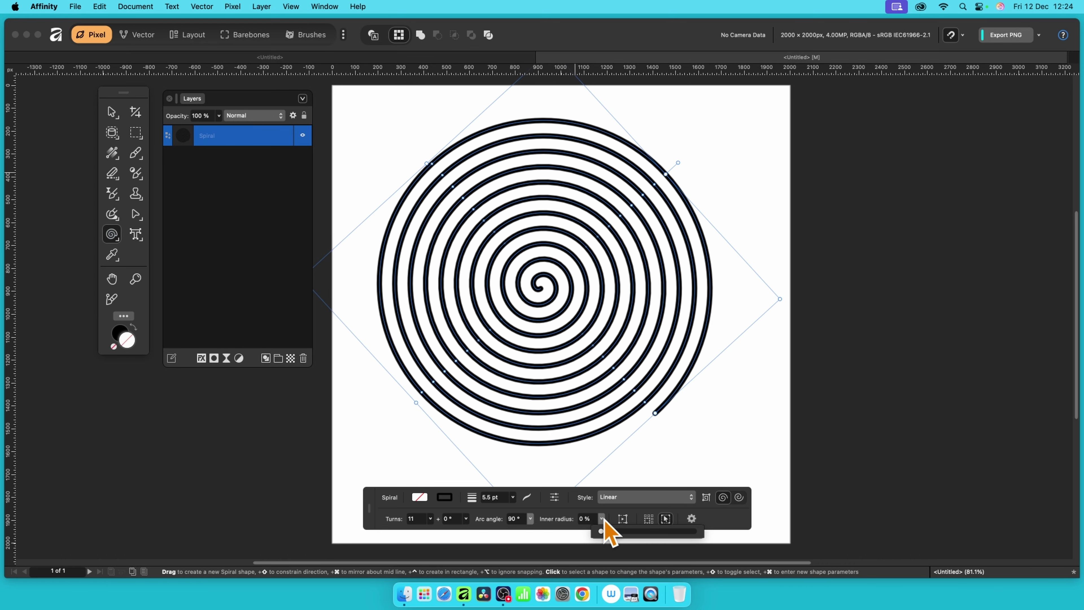
{"action": "left_click_drag", "start_coordinate": [605, 534], "coordinate": [643, 535]}
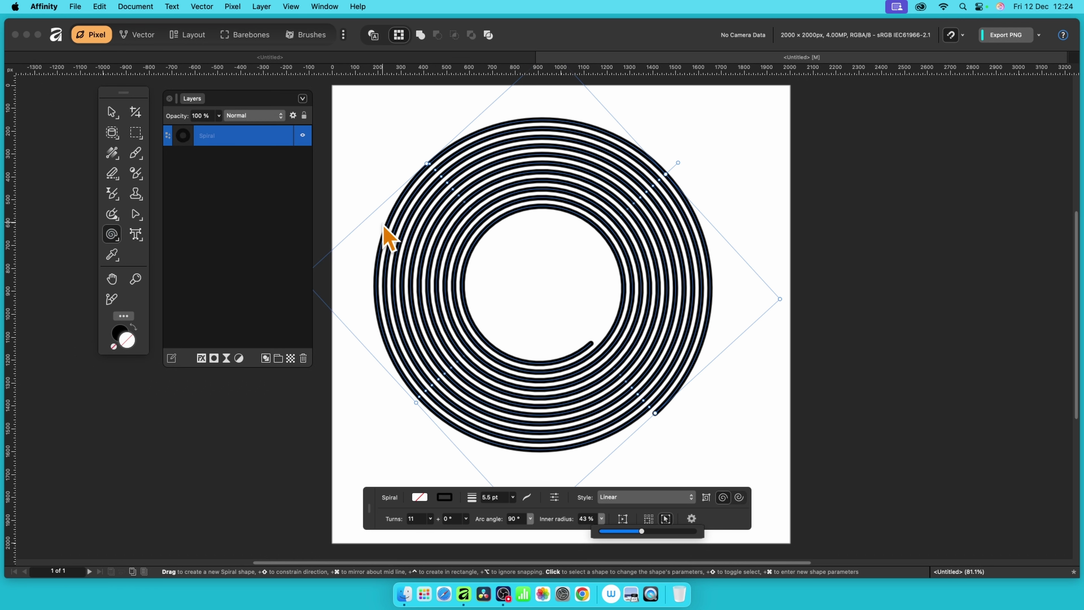
{"action": "left_click_drag", "start_coordinate": [640, 531], "coordinate": [495, 528]}
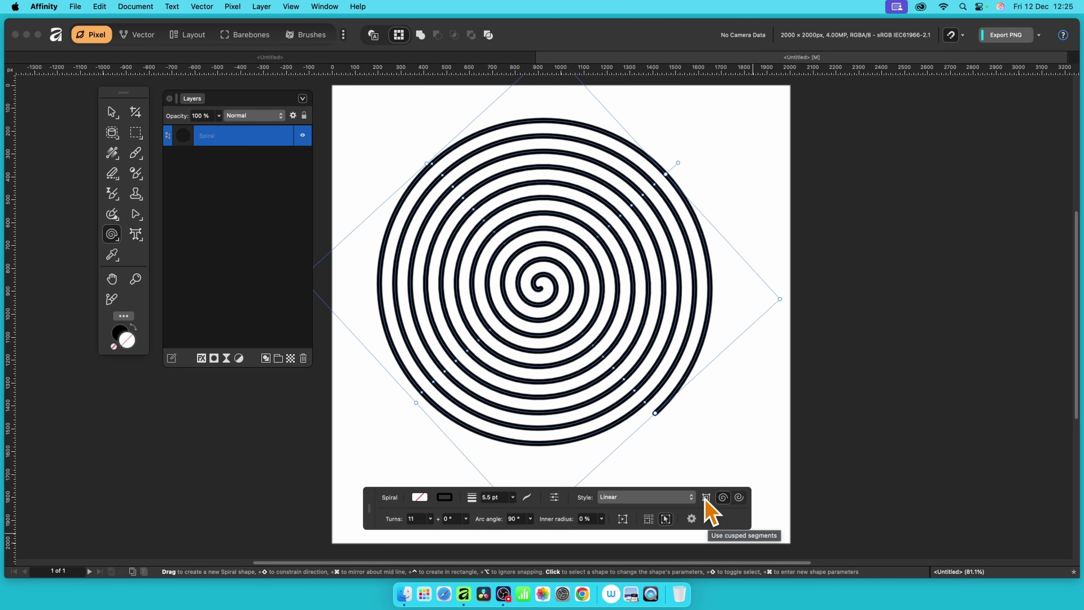
Toggle cusped segments on the spiral to compare the curved and angular forms, leaving them on
{"action": "left_click", "coordinate": [706, 498]}
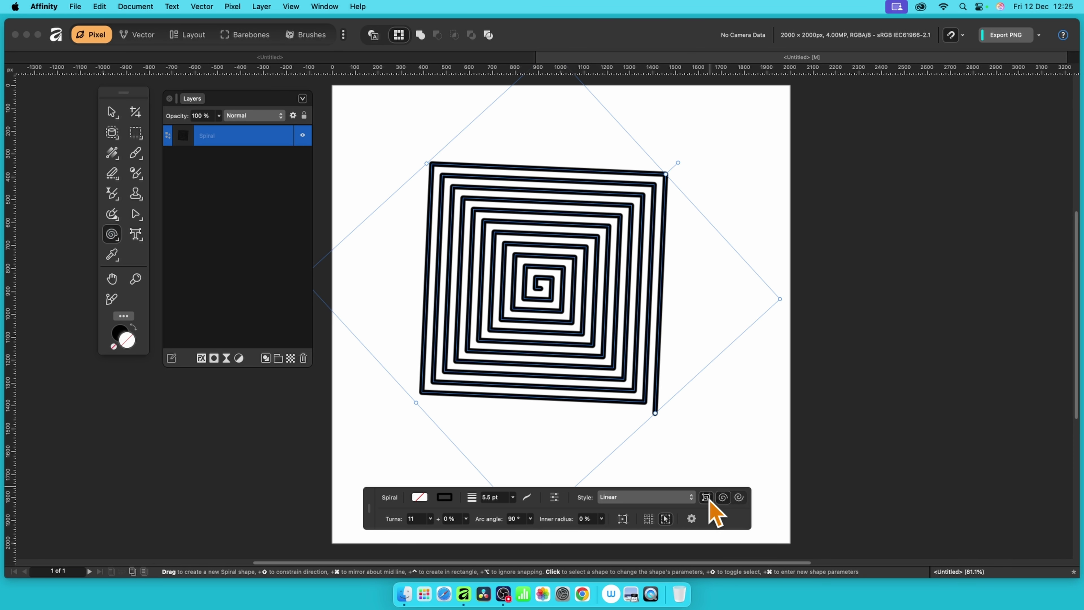
{"action": "left_click", "coordinate": [707, 498]}
{"action": "left_click", "coordinate": [707, 498]}
{"action": "left_click", "coordinate": [707, 498]}
{"action": "left_click", "coordinate": [707, 498]}
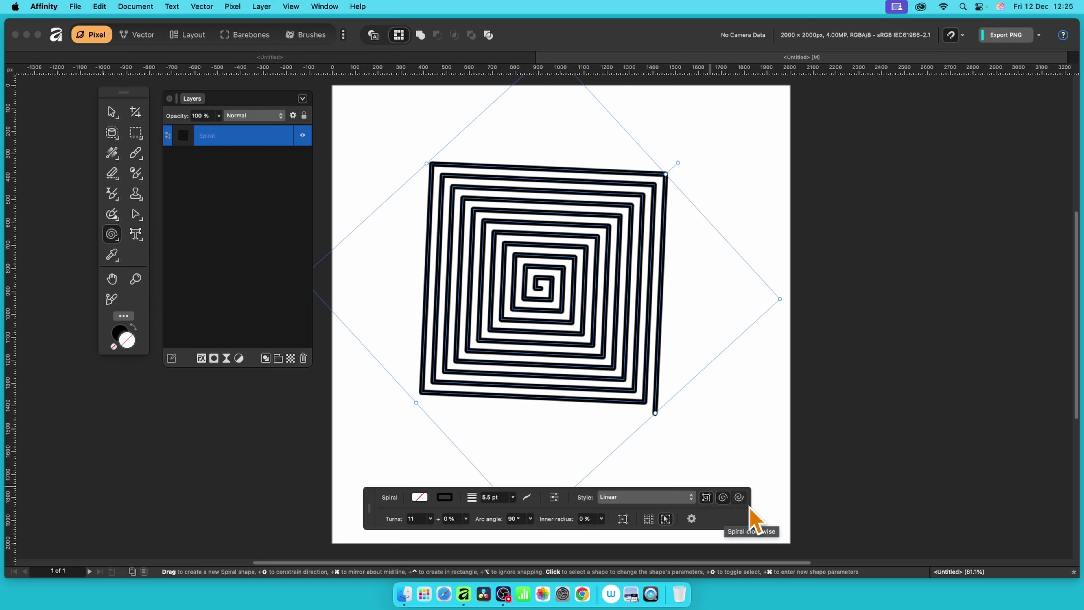
Try the anti-clockwise direction on the square spiral, restore clockwise, and turn off cusped segments
{"action": "left_click", "coordinate": [739, 497]}
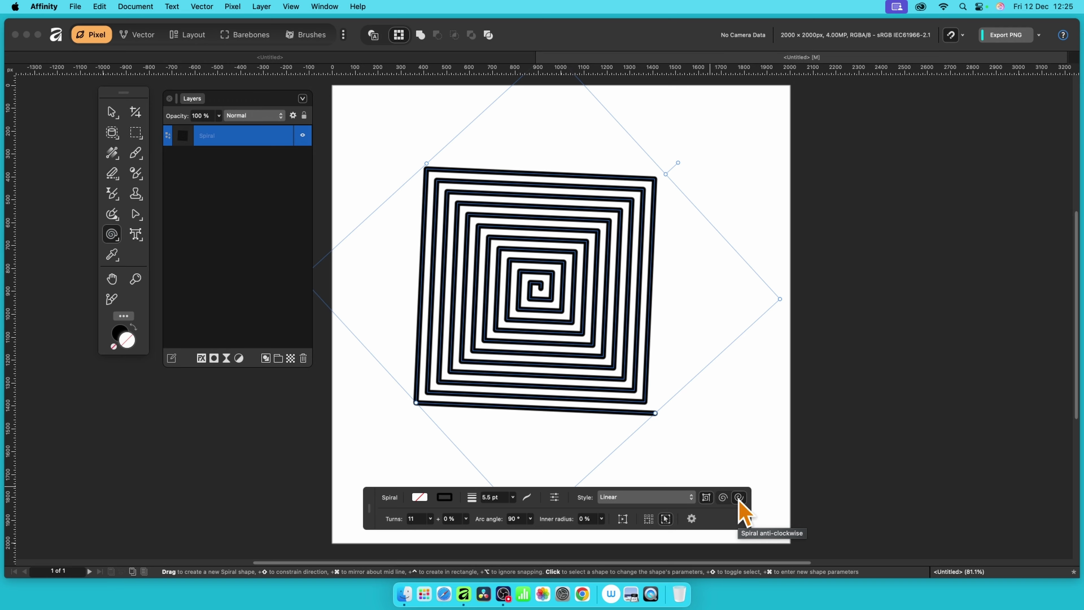
{"action": "left_click", "coordinate": [723, 498]}
{"action": "left_click", "coordinate": [739, 497]}
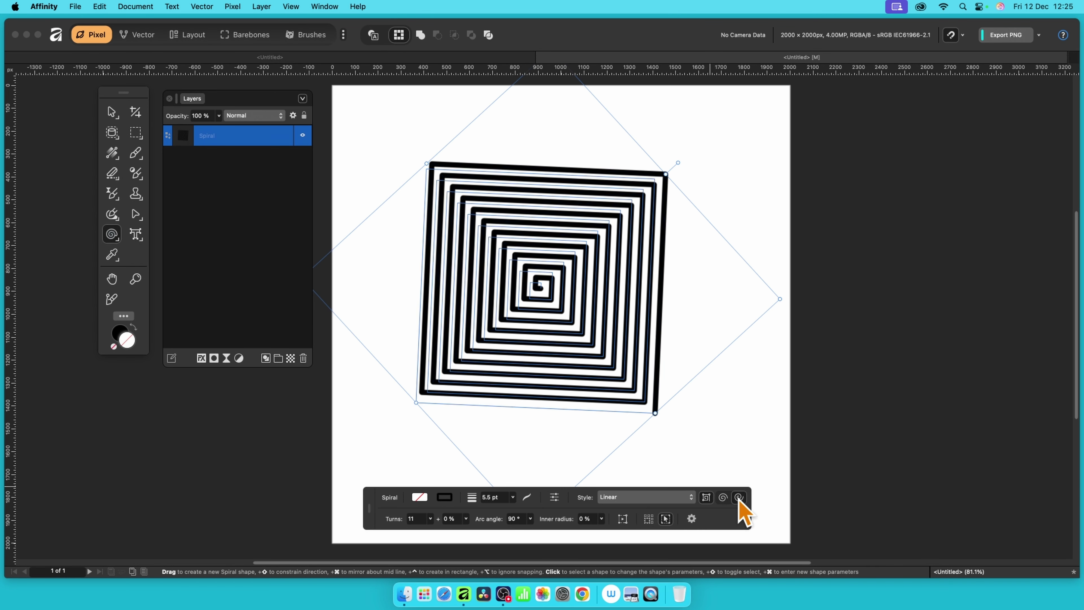
{"action": "left_click", "coordinate": [723, 498]}
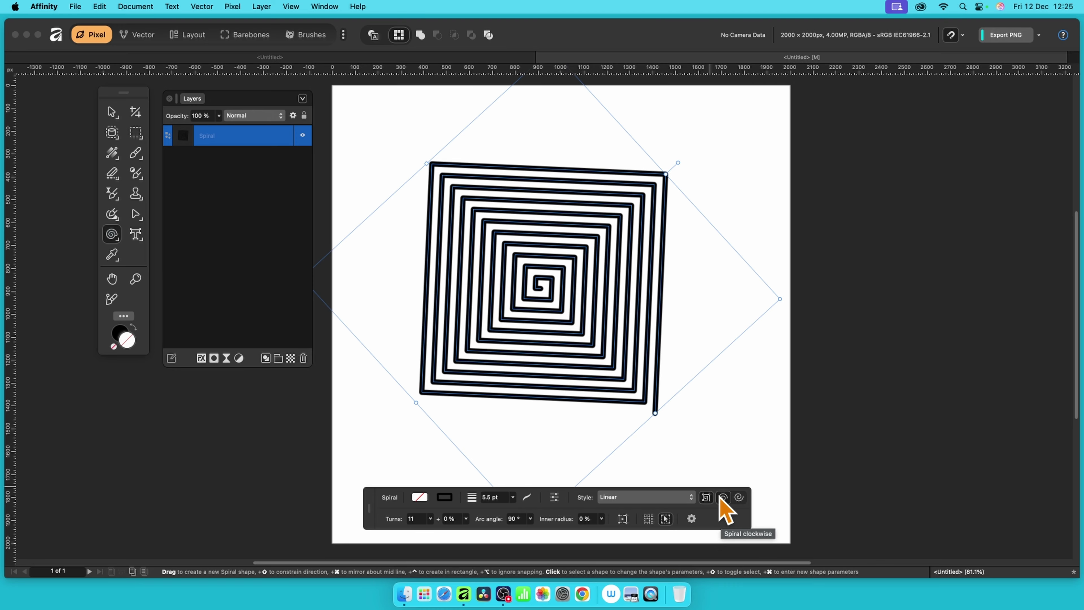
{"action": "left_click", "coordinate": [723, 498]}
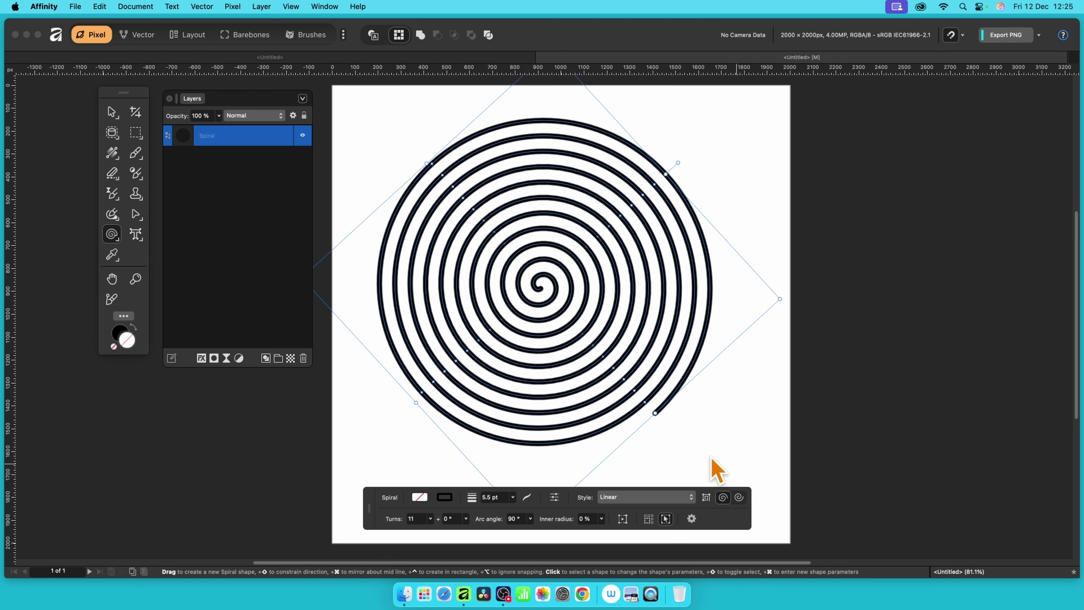
Change the spiral style to Decaying and set its turns to 3
{"action": "left_click", "coordinate": [629, 498]}
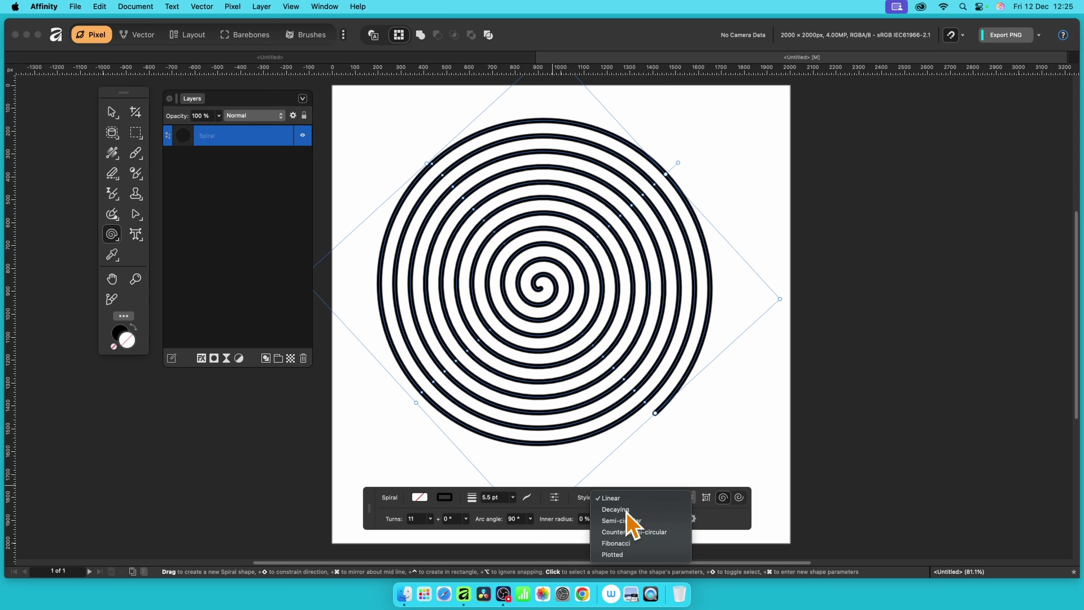
{"action": "left_click", "coordinate": [626, 510]}
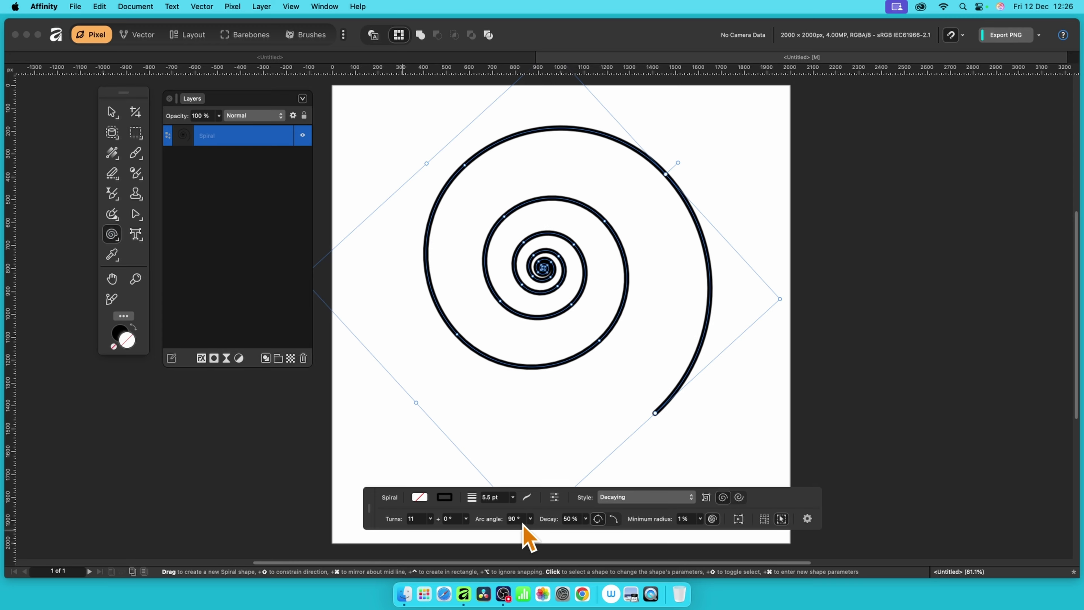
{"action": "left_click", "coordinate": [430, 519]}
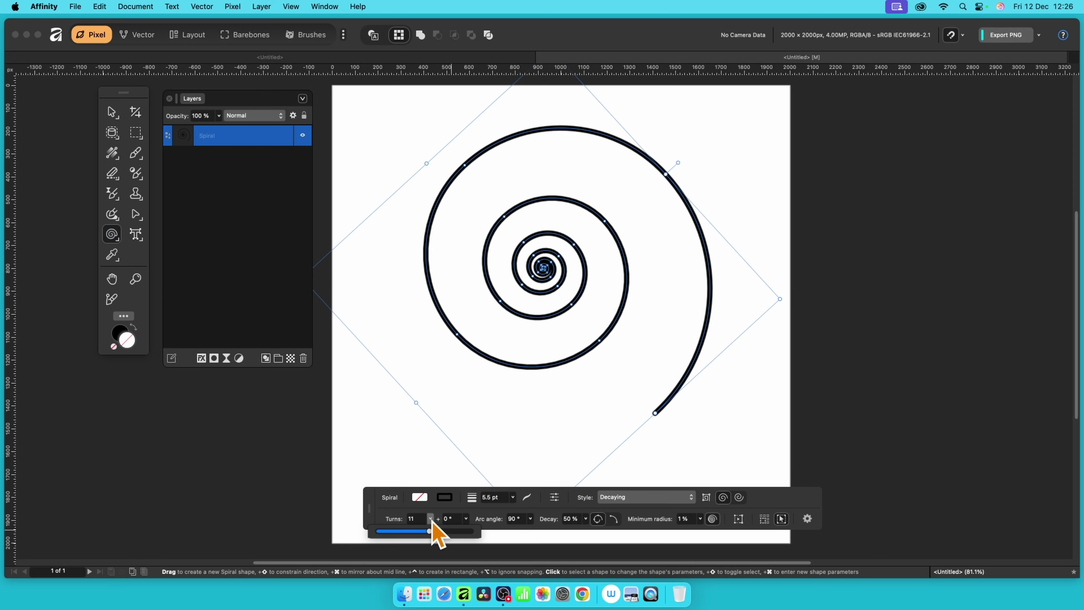
{"action": "left_click_drag", "start_coordinate": [432, 522], "coordinate": [390, 534]}
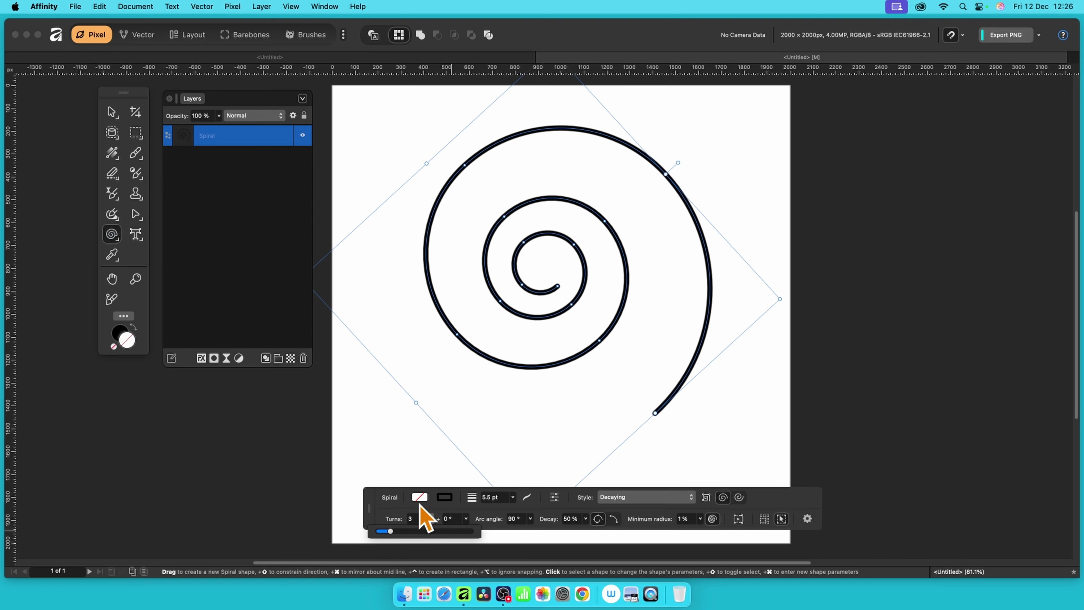
{"action": "left_click", "coordinate": [466, 518]}
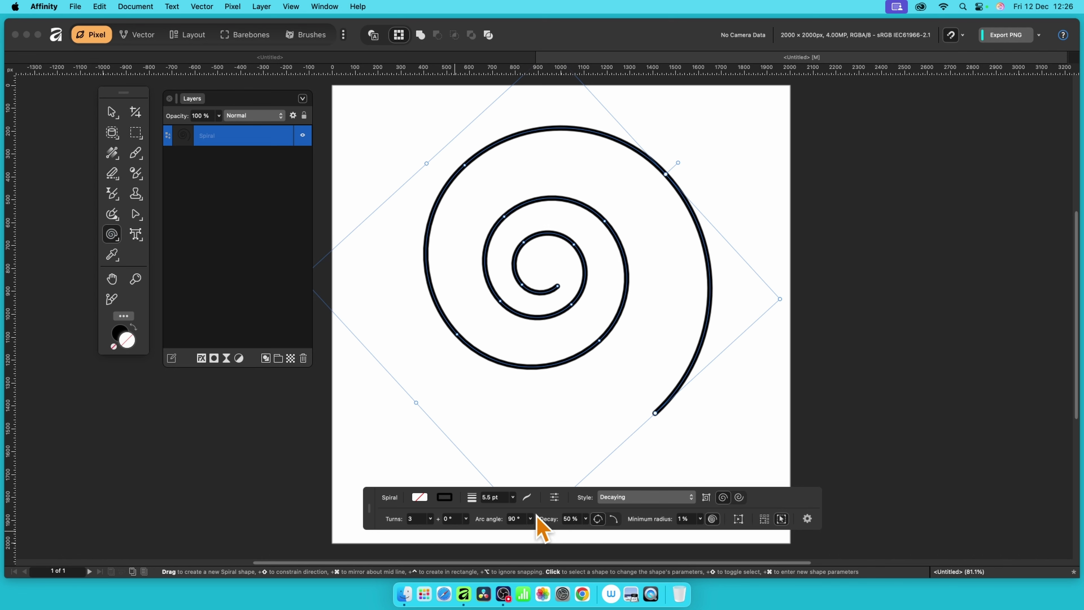
Try a decay of 21.75% and compare decay per arc with decay per turn
{"action": "left_click", "coordinate": [586, 519]}
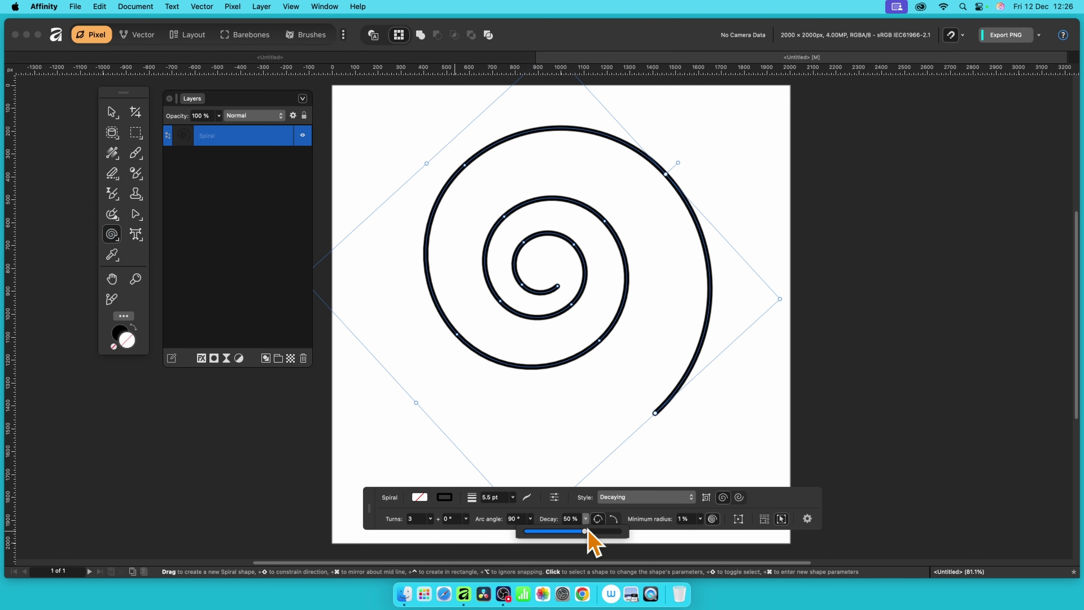
{"action": "left_click_drag", "start_coordinate": [587, 531], "coordinate": [559, 528]}
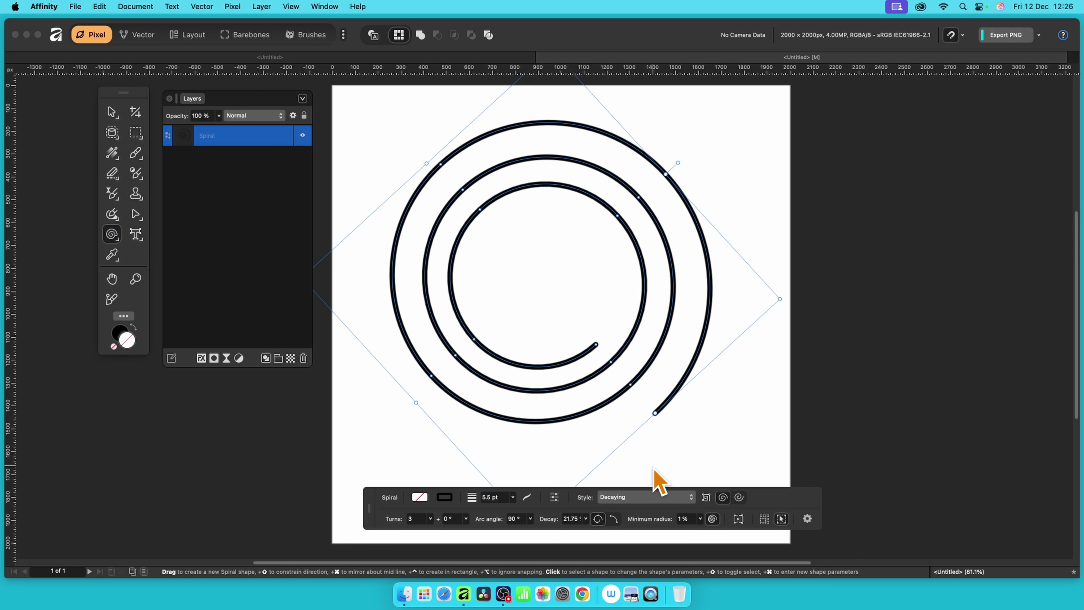
{"action": "left_click", "coordinate": [613, 525]}
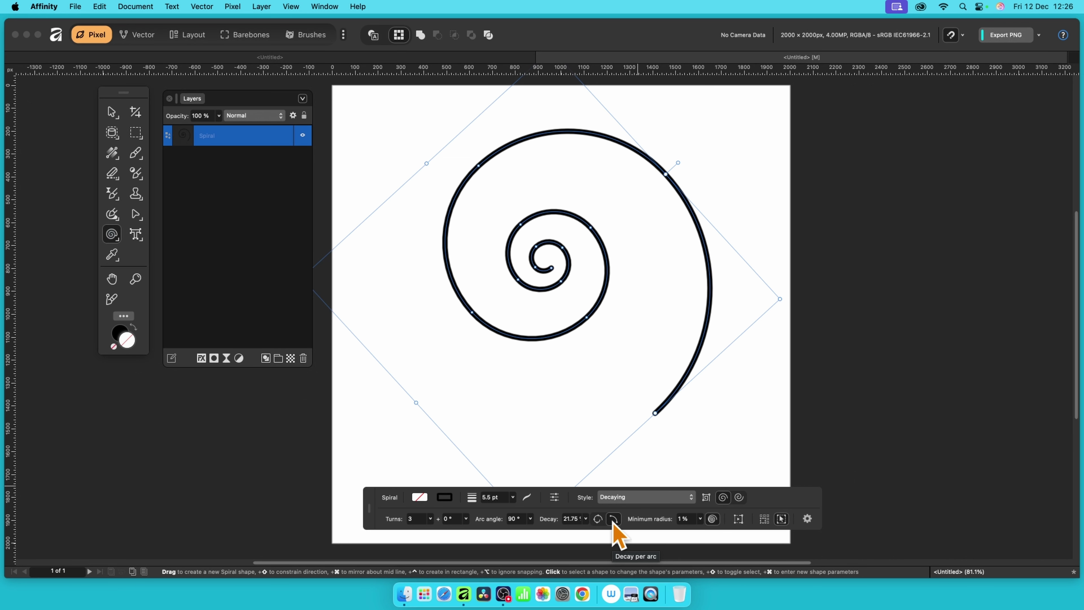
{"action": "left_click", "coordinate": [598, 519]}
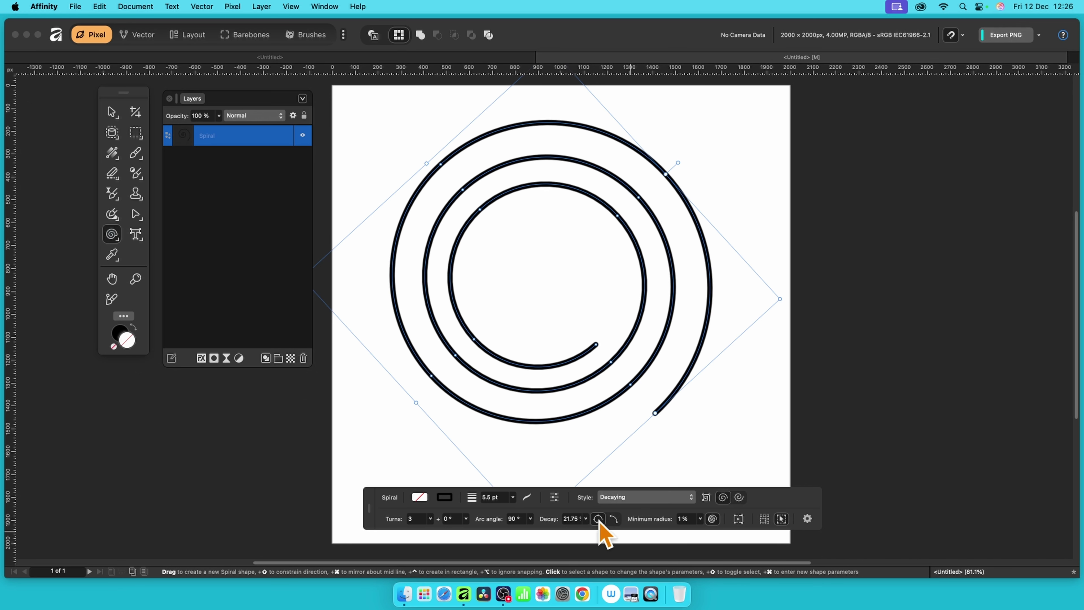
Apply the spiral's decay per arc and set it to 16.05%
{"action": "left_click", "coordinate": [614, 519]}
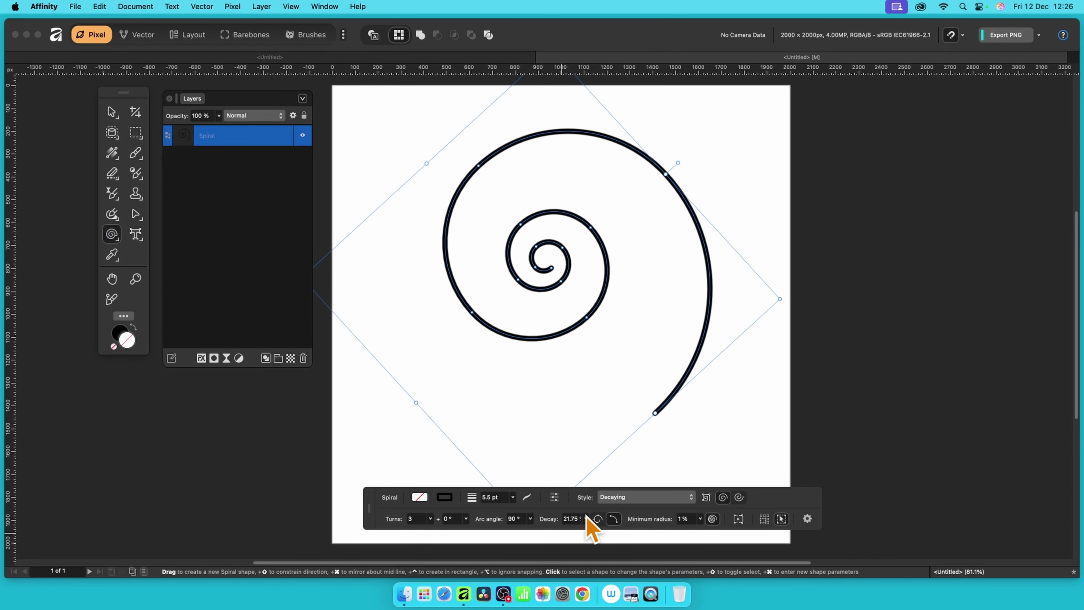
{"action": "left_click", "coordinate": [585, 518]}
{"action": "left_click_drag", "start_coordinate": [588, 531], "coordinate": [573, 531]}
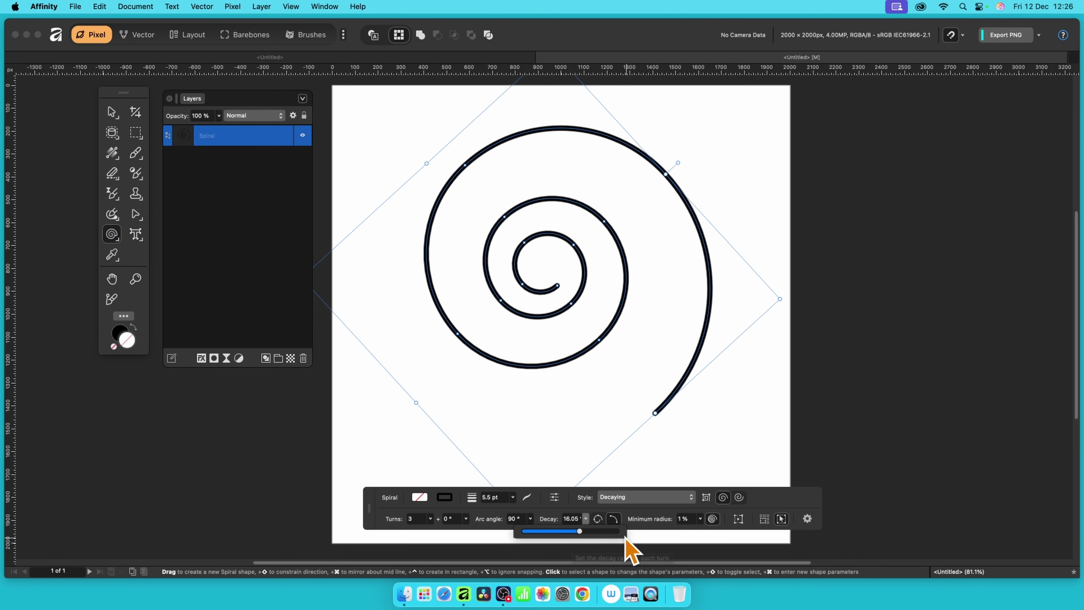
Set the spiral's minimum radius to 0% and toggle the inside cap option
{"action": "left_click", "coordinate": [701, 520]}
{"action": "mouse_move", "coordinate": [700, 531]}
{"action": "left_mouse_down"}
{"action": "mouse_move", "coordinate": [750, 534]}
{"action": "mouse_move", "coordinate": [684, 532]}
{"action": "left_mouse_up"}
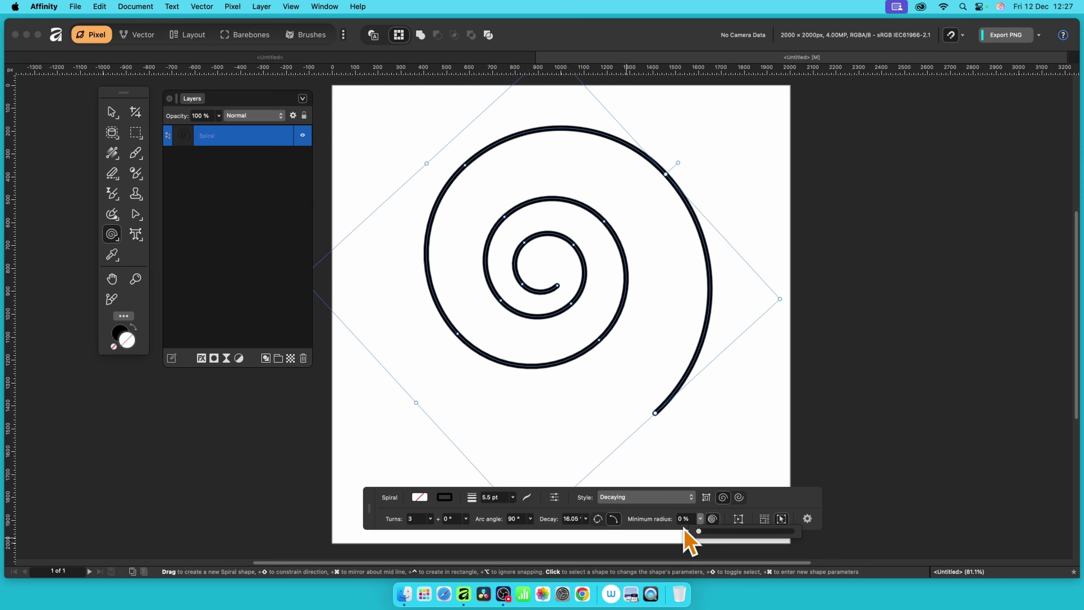
{"action": "left_click", "coordinate": [712, 519]}
{"action": "left_click", "coordinate": [712, 519]}
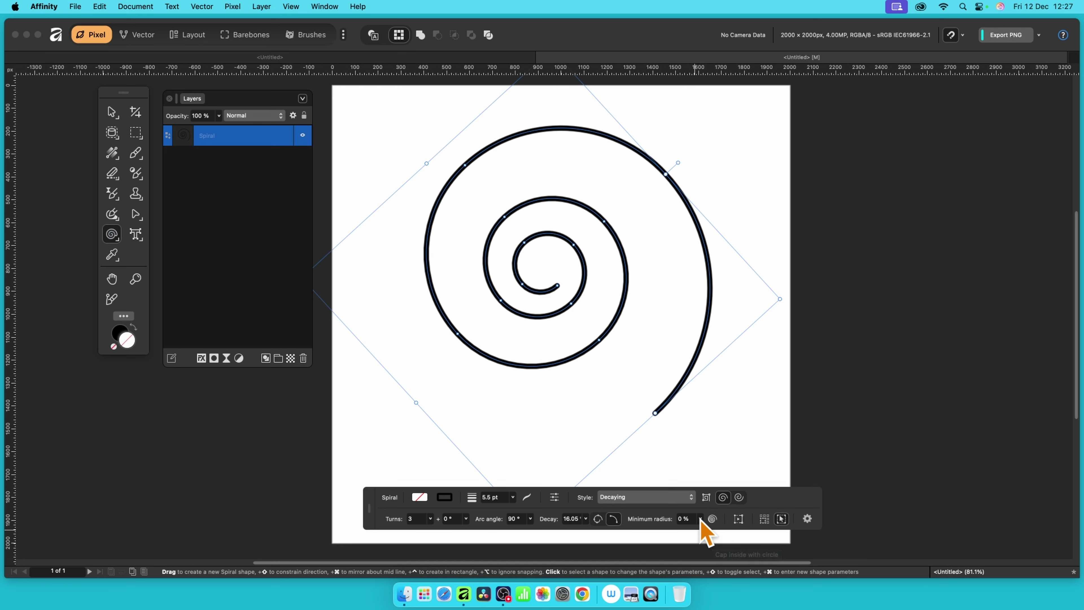
Set the spiral's minimum radius to 28% and toggle capping the inside with a circle on and off
{"action": "left_click", "coordinate": [701, 519]}
{"action": "left_click_drag", "start_coordinate": [700, 531], "coordinate": [731, 540]}
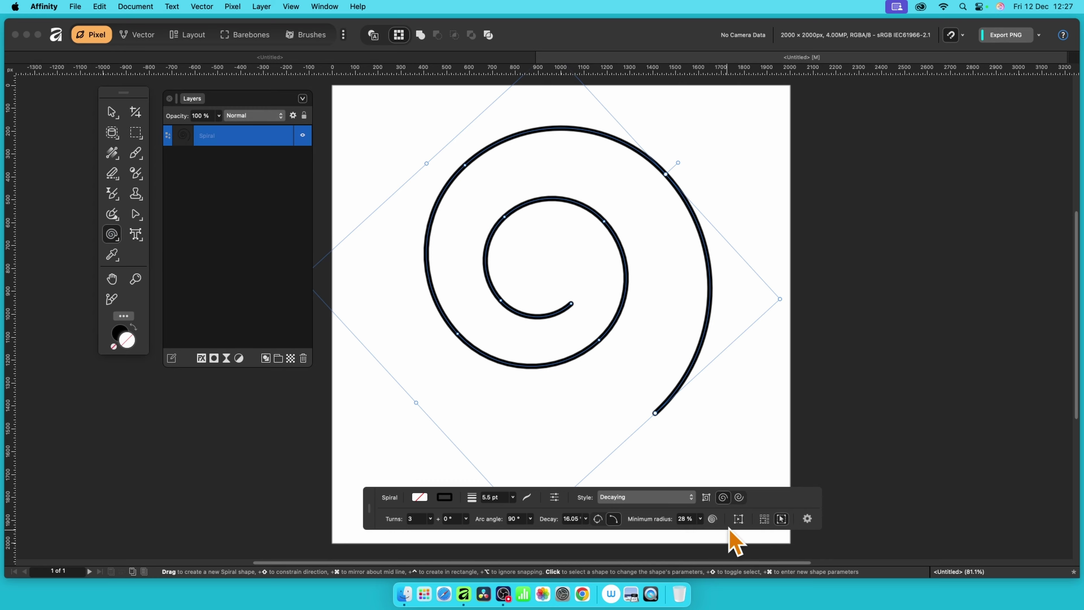
{"action": "left_click", "coordinate": [712, 519]}
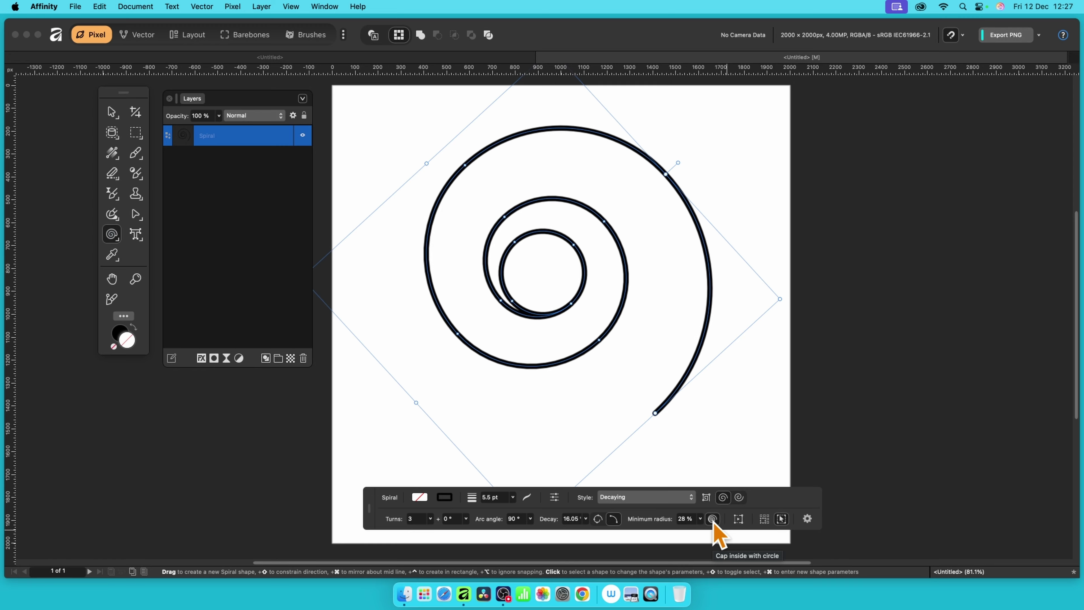
{"action": "left_click", "coordinate": [711, 519]}
{"action": "left_click", "coordinate": [712, 519]}
{"action": "left_click", "coordinate": [712, 520]}
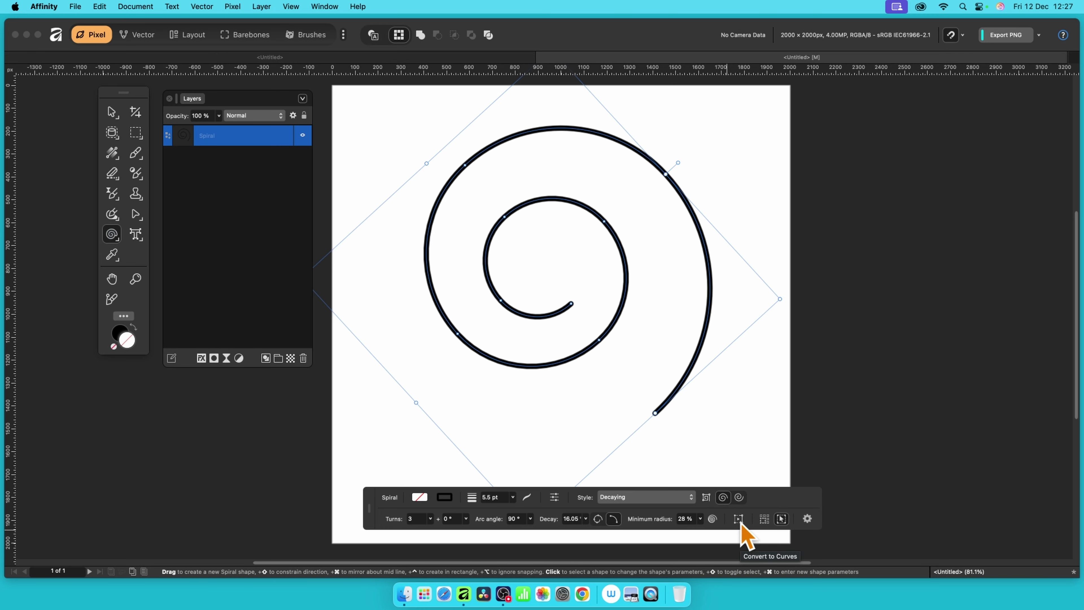
{"action": "right_click", "coordinate": [597, 214]}
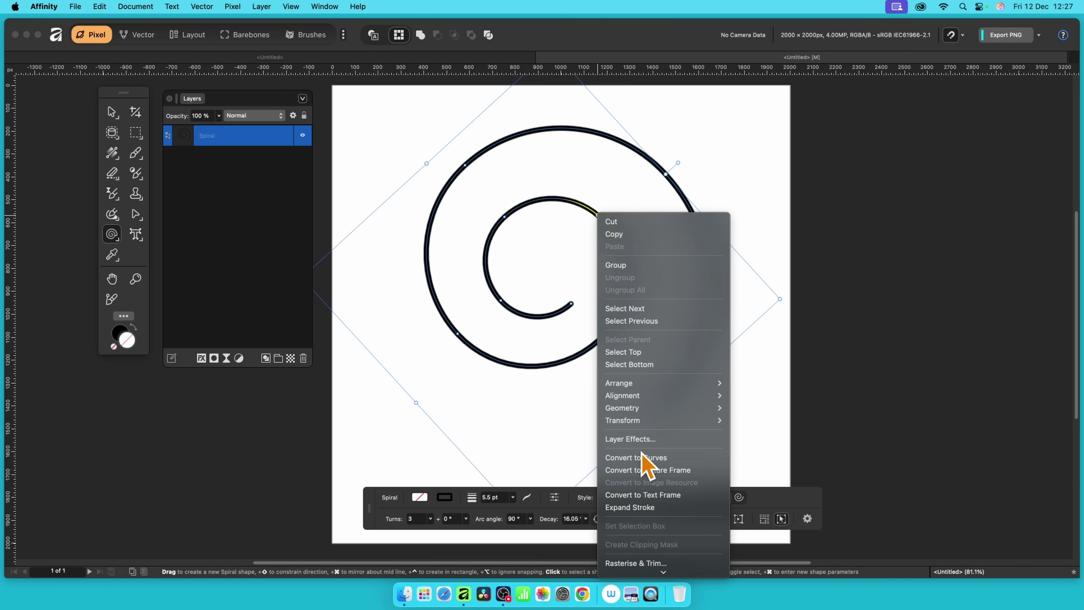
{"action": "key", "text": "Escape"}
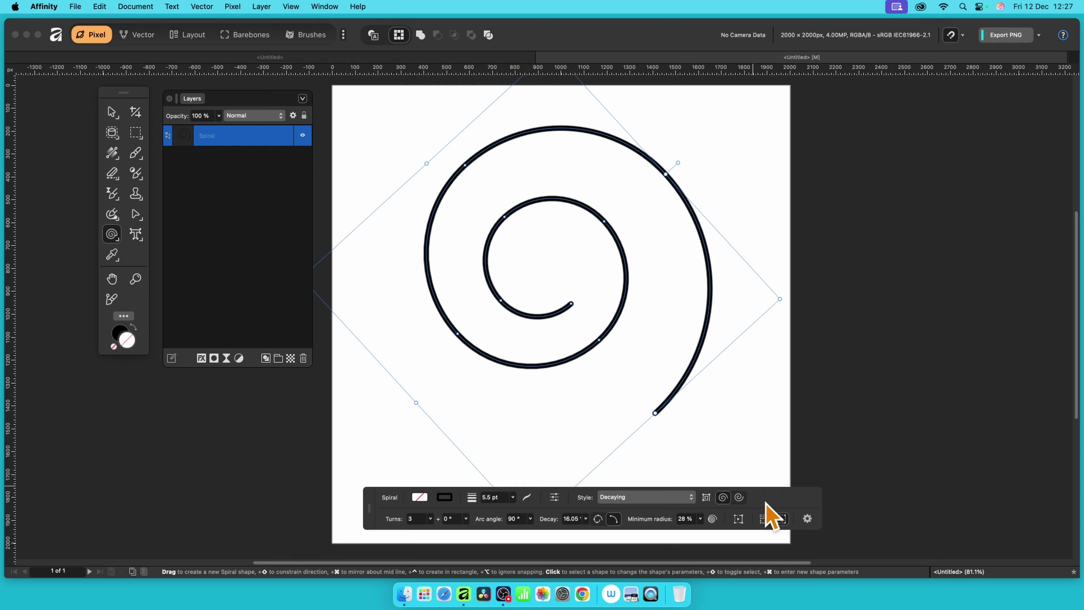
Change the spiral style to Semi-circular and set its turns to 12
{"action": "left_click", "coordinate": [621, 498]}
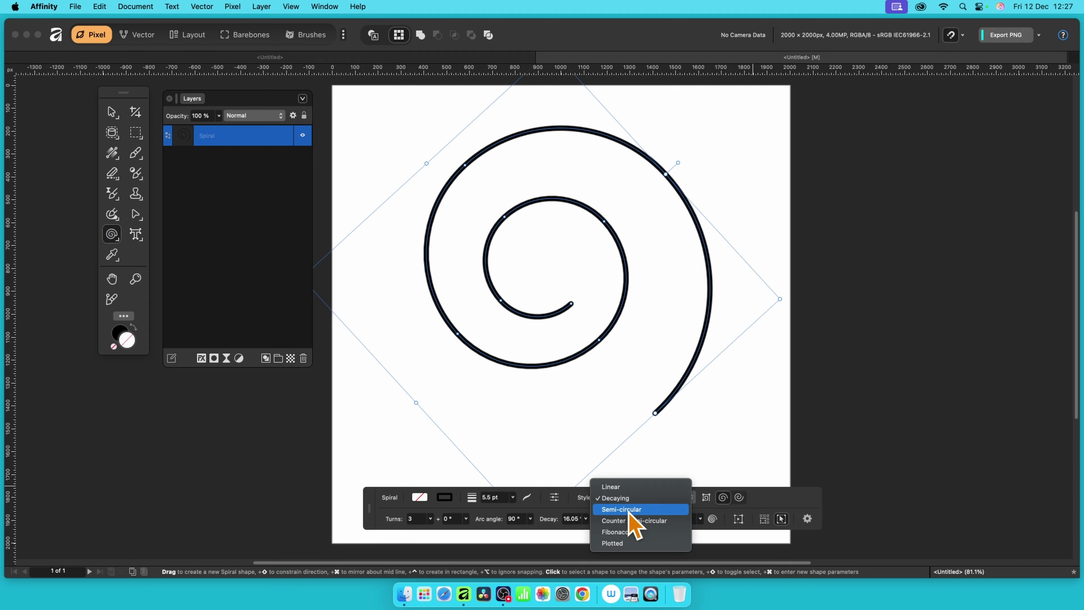
{"action": "left_click", "coordinate": [628, 510]}
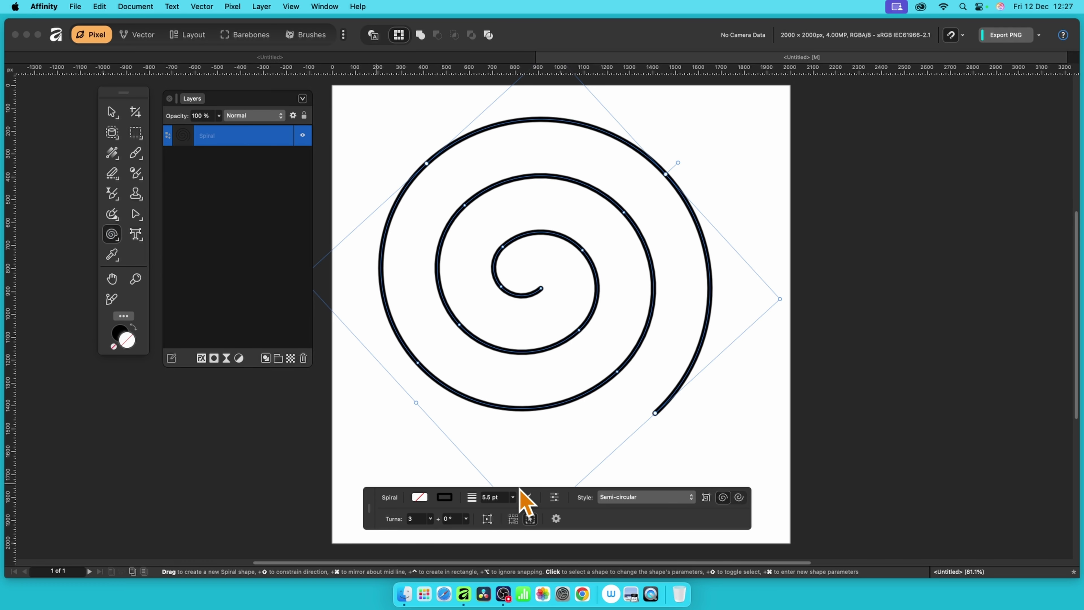
{"action": "left_click", "coordinate": [465, 519]}
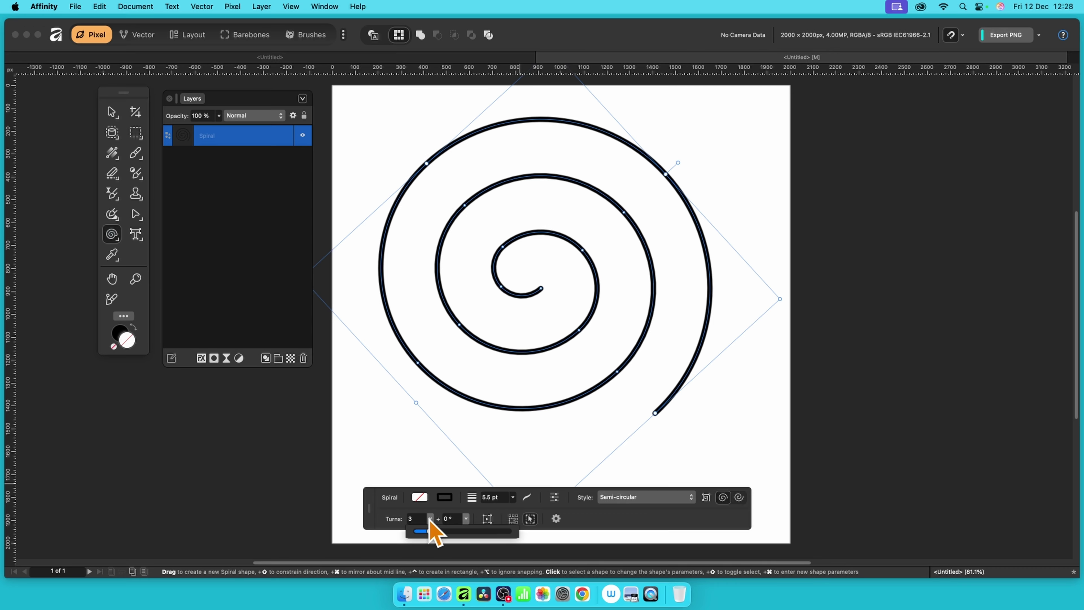
{"action": "left_click_drag", "start_coordinate": [433, 533], "coordinate": [473, 535]}
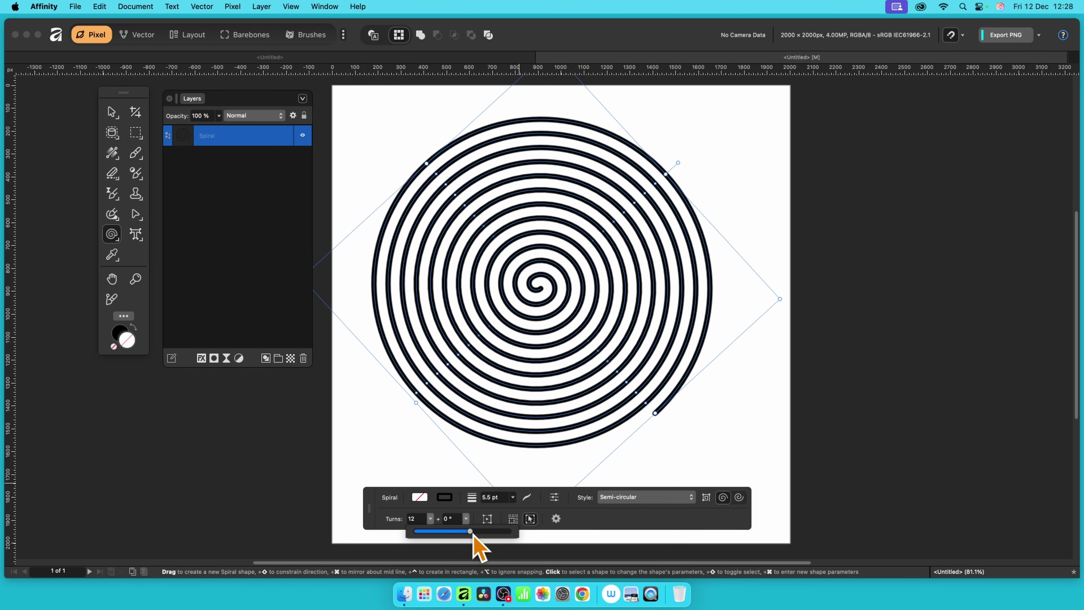
Compare the Linear style with Semi-circular at 12 turns, return to Semi-circular and try its extra turn angle
{"action": "left_click", "coordinate": [639, 497]}
{"action": "left_click", "coordinate": [642, 477]}
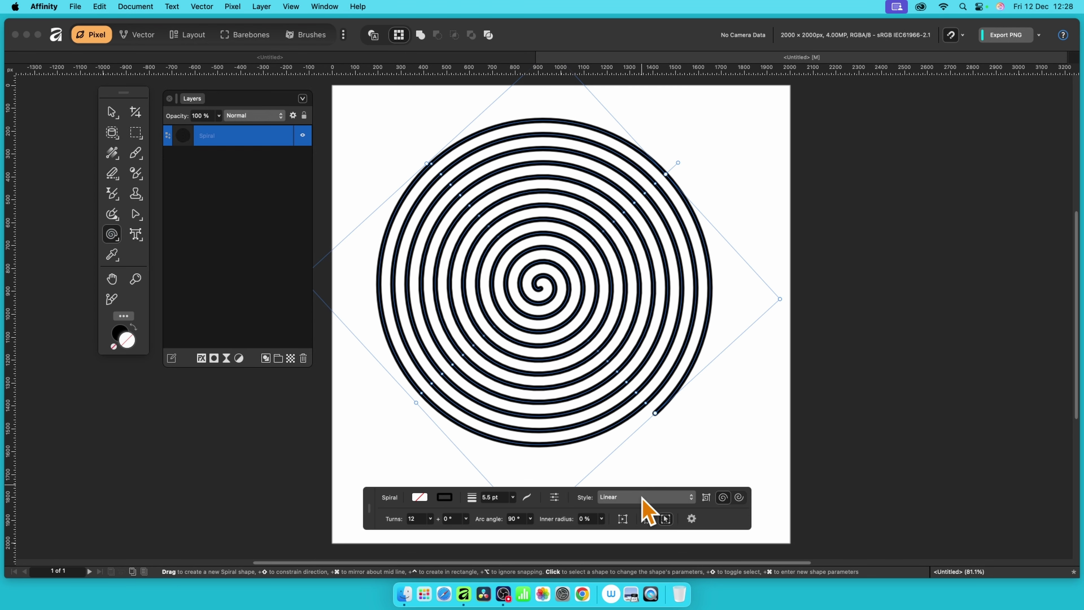
{"action": "left_click", "coordinate": [645, 500]}
{"action": "left_click", "coordinate": [647, 520]}
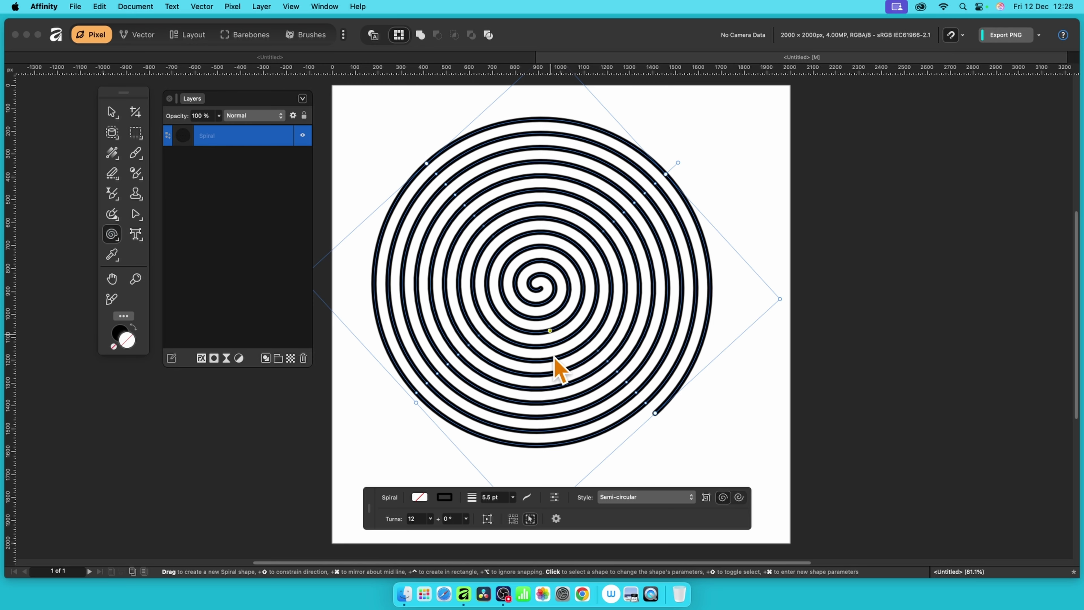
{"action": "left_click", "coordinate": [466, 518]}
{"action": "mouse_move", "coordinate": [465, 530]}
{"action": "left_mouse_down"}
{"action": "mouse_move", "coordinate": [559, 539]}
{"action": "mouse_move", "coordinate": [552, 551]}
{"action": "mouse_move", "coordinate": [467, 537]}
{"action": "left_mouse_up"}
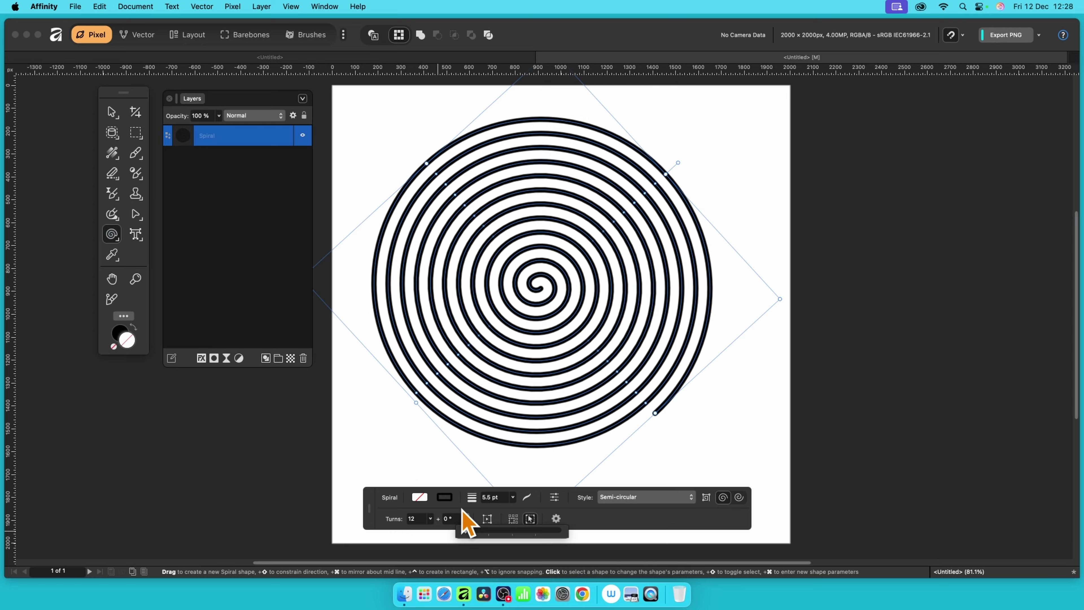
Change the spiral style to Counter Semi-circular and examine how its two arms meet at the centre
{"action": "left_click", "coordinate": [616, 504]}
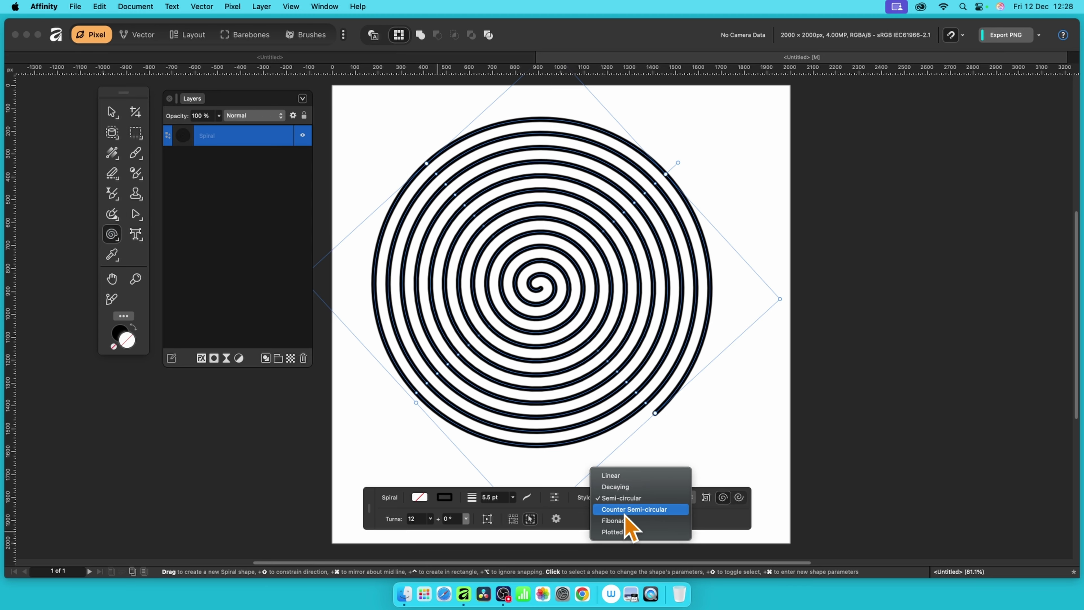
{"action": "left_click", "coordinate": [624, 513]}
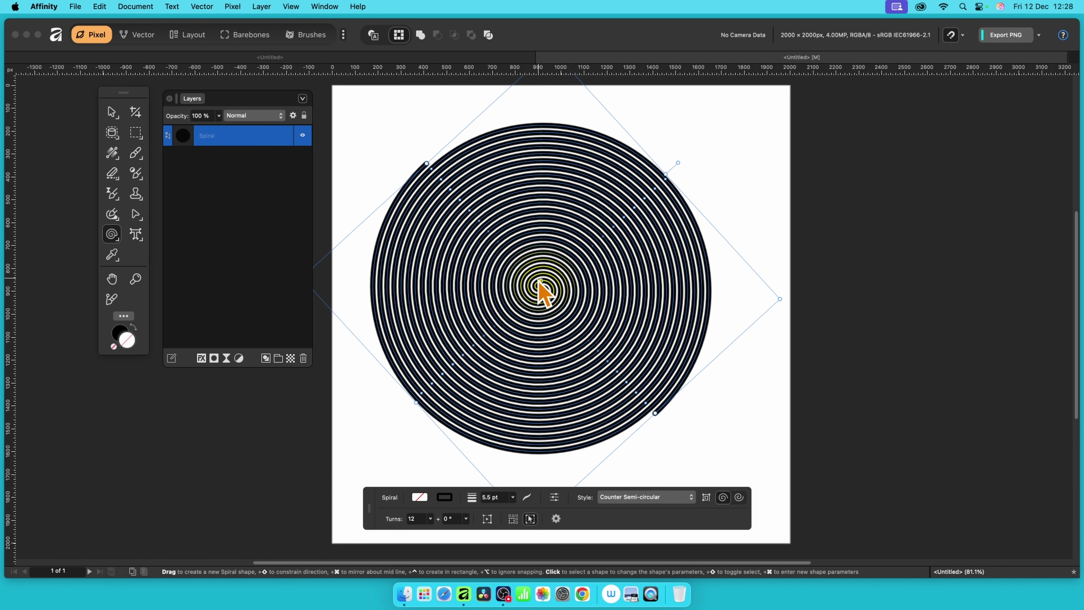
{"action": "left_click_drag", "start_coordinate": [538, 280], "coordinate": [553, 304]}
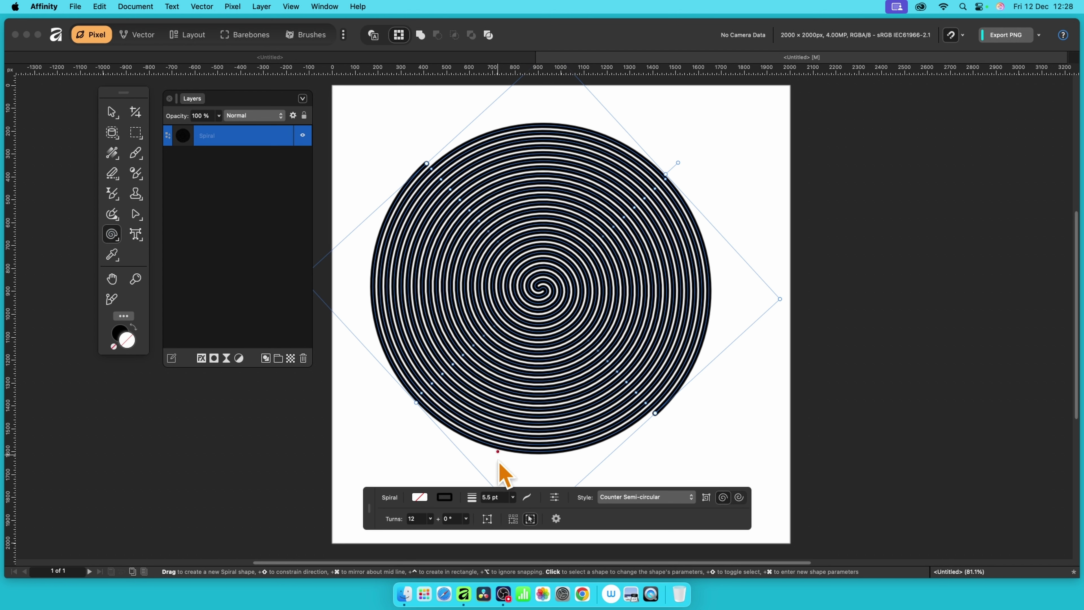
Reduce the Counter Semi-circular spiral to 4 turns plus 62.6°
{"action": "left_click", "coordinate": [430, 518]}
{"action": "left_click_drag", "start_coordinate": [428, 534], "coordinate": [392, 532]}
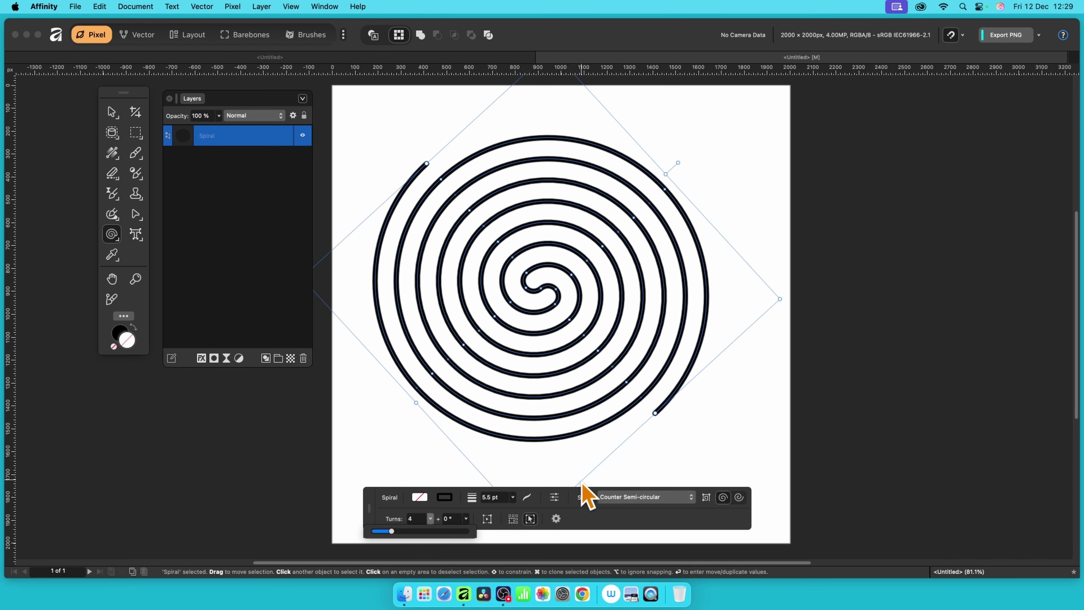
{"action": "left_click", "coordinate": [466, 518]}
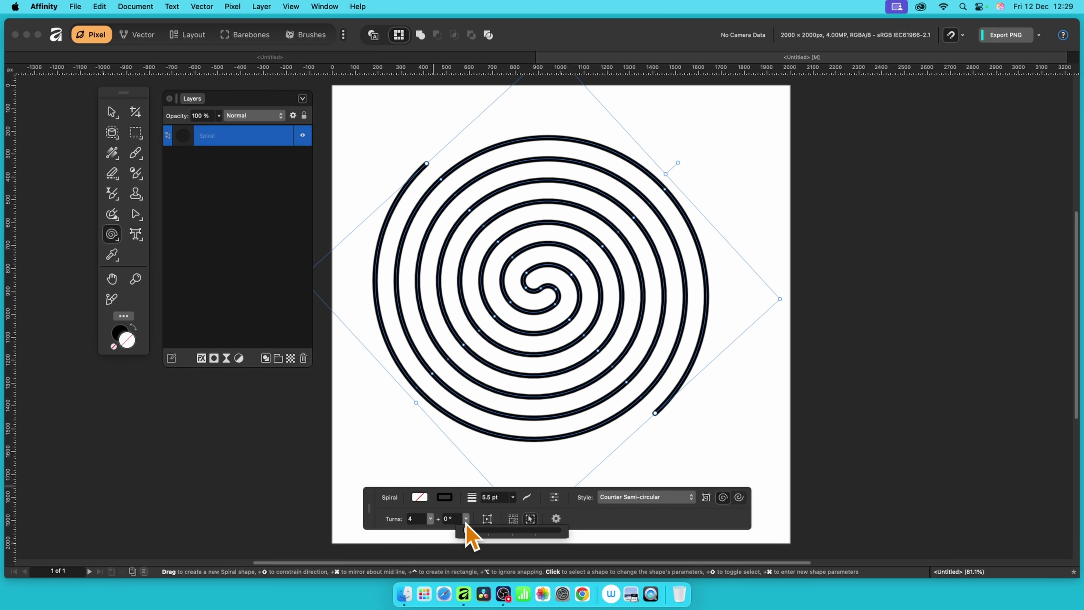
{"action": "mouse_move", "coordinate": [466, 531]}
{"action": "left_mouse_down"}
{"action": "mouse_move", "coordinate": [486, 530]}
{"action": "mouse_move", "coordinate": [465, 531]}
{"action": "mouse_move", "coordinate": [478, 531]}
{"action": "mouse_move", "coordinate": [518, 463]}
{"action": "mouse_move", "coordinate": [483, 531]}
{"action": "mouse_move", "coordinate": [499, 532]}
{"action": "mouse_move", "coordinate": [462, 526]}
{"action": "mouse_move", "coordinate": [517, 527]}
{"action": "mouse_move", "coordinate": [484, 528]}
{"action": "left_mouse_up"}
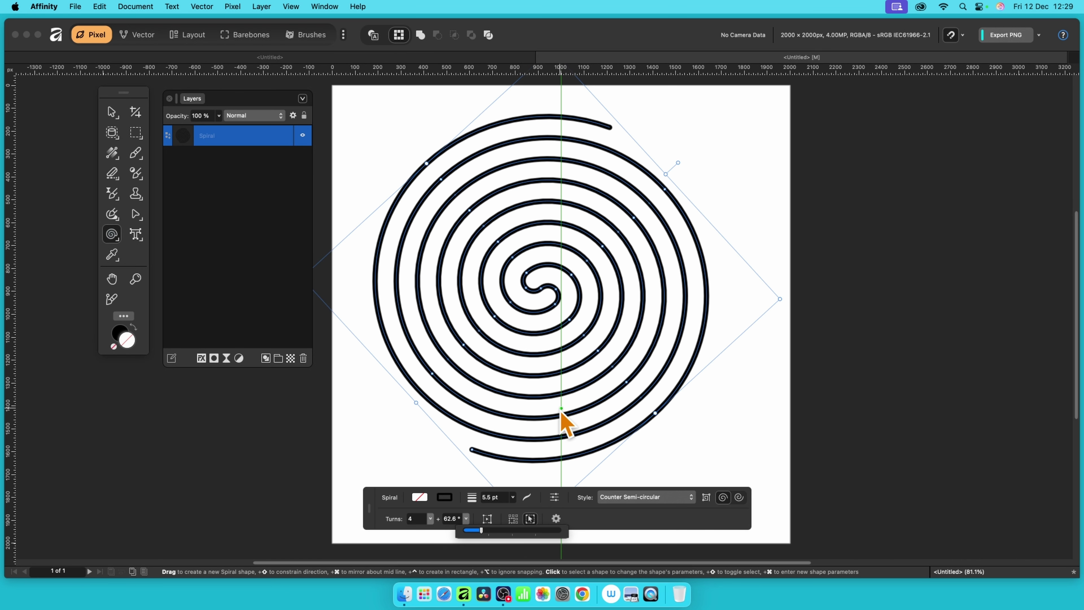
Change the spiral style to Fibonacci and set its turns to 2 plus 0°
{"action": "left_click", "coordinate": [624, 498]}
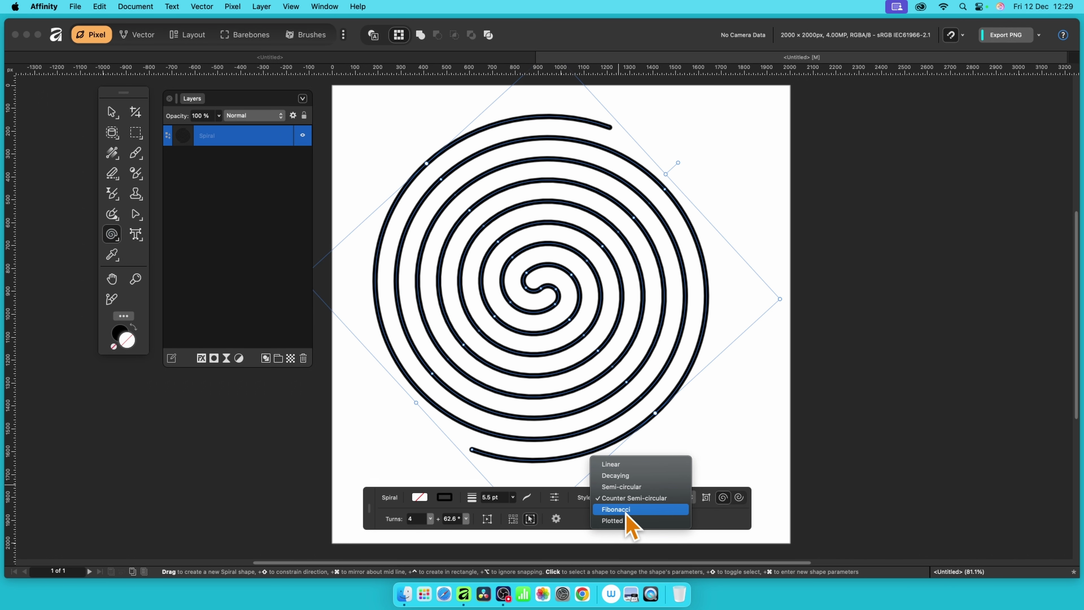
{"action": "left_click", "coordinate": [625, 512]}
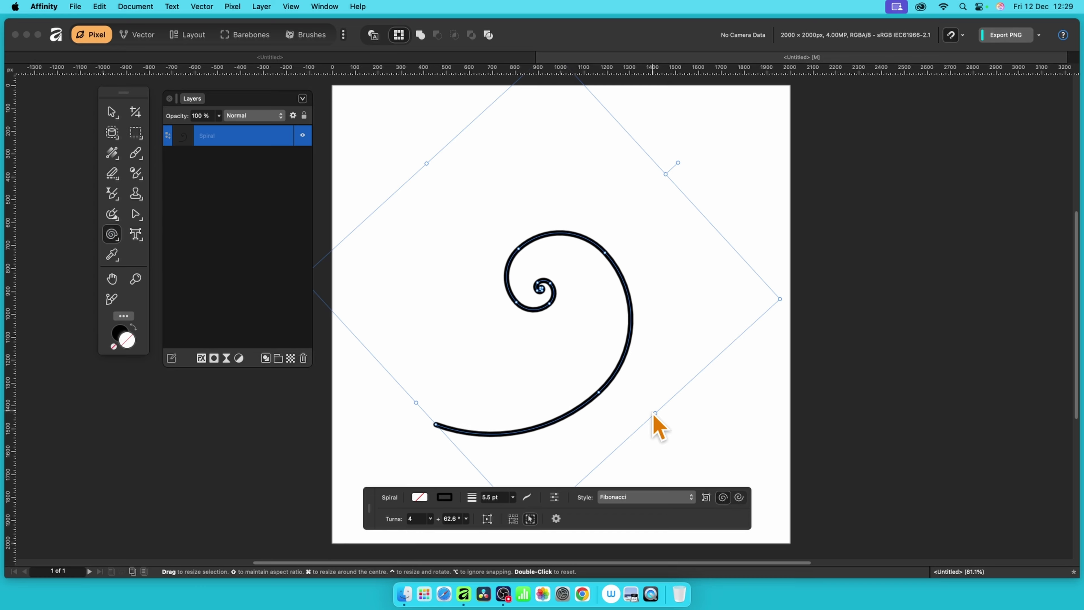
{"action": "left_click", "coordinate": [649, 499]}
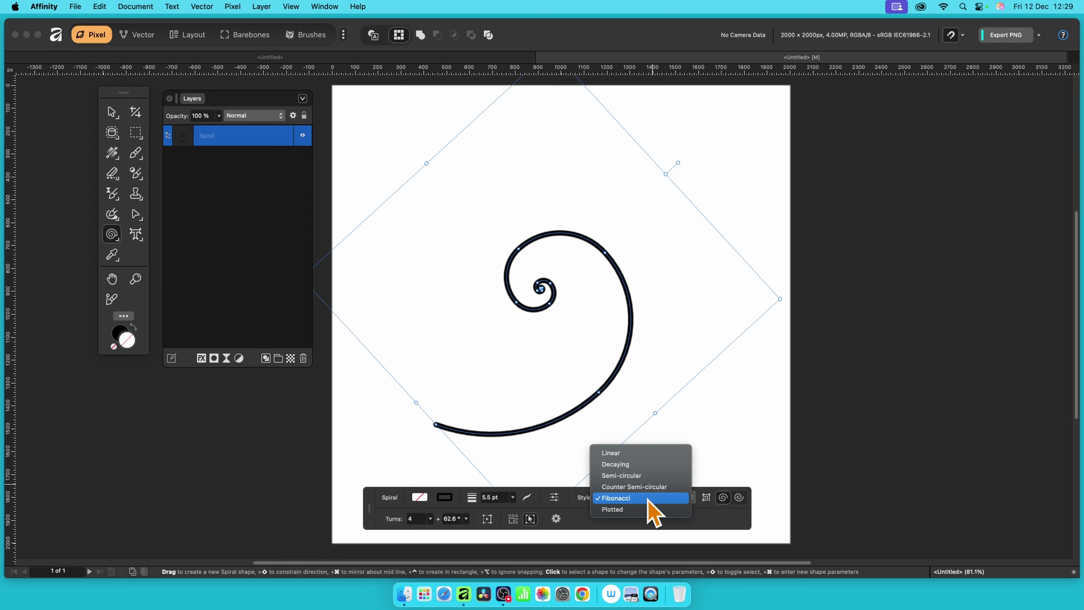
{"action": "left_click", "coordinate": [574, 527]}
{"action": "left_click", "coordinate": [466, 518]}
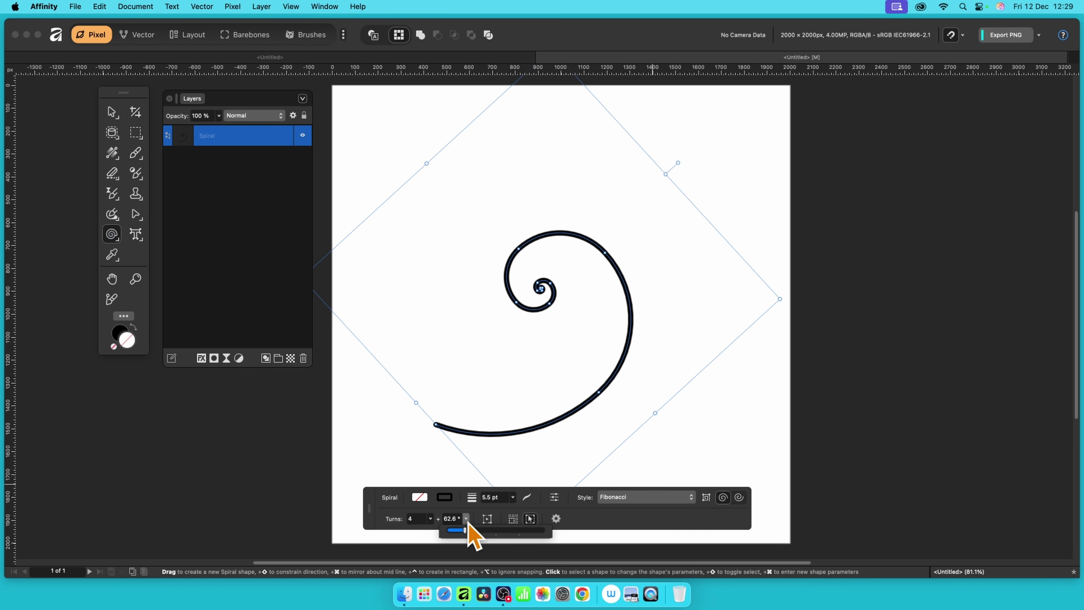
{"action": "left_click_drag", "start_coordinate": [465, 531], "coordinate": [381, 533]}
{"action": "left_click", "coordinate": [430, 518]}
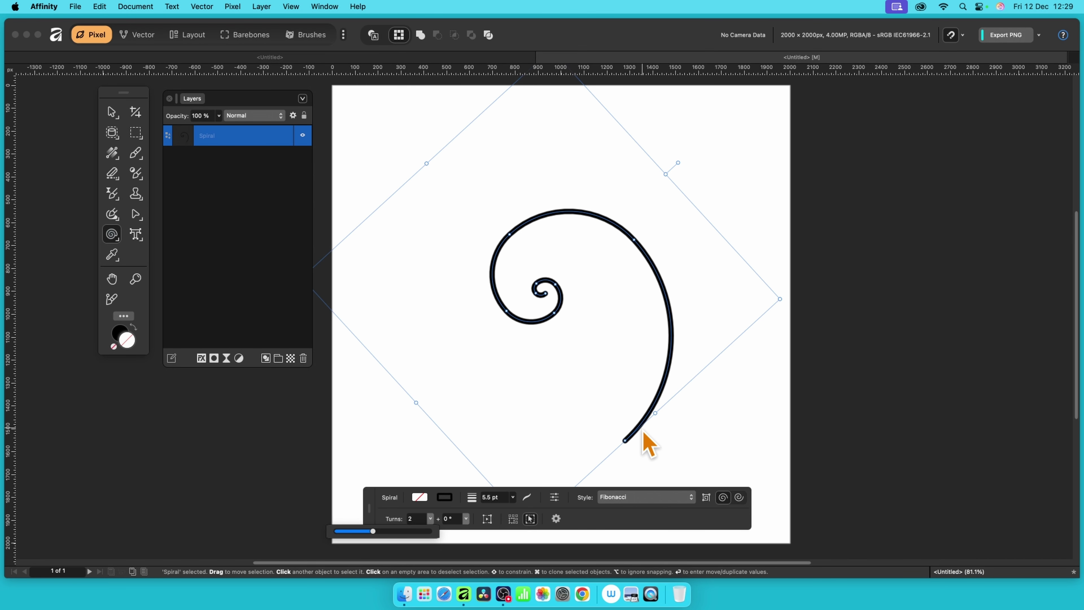
Try cusped segments and the reversed direction on the Fibonacci spiral, restoring the original direction and curved segments
{"action": "left_click", "coordinate": [706, 499]}
{"action": "left_click", "coordinate": [707, 499]}
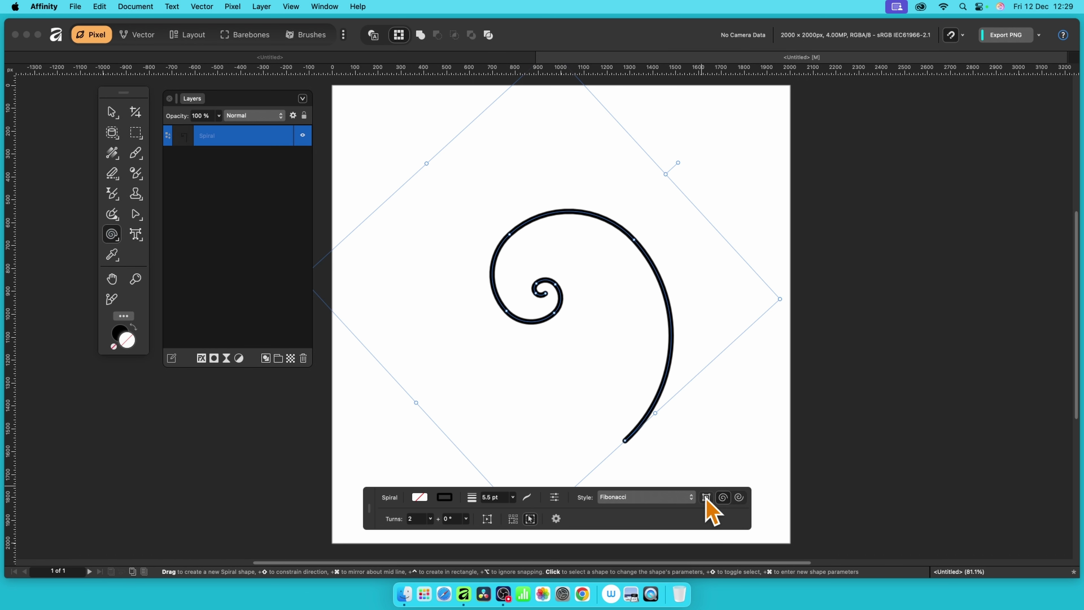
{"action": "left_click", "coordinate": [707, 498]}
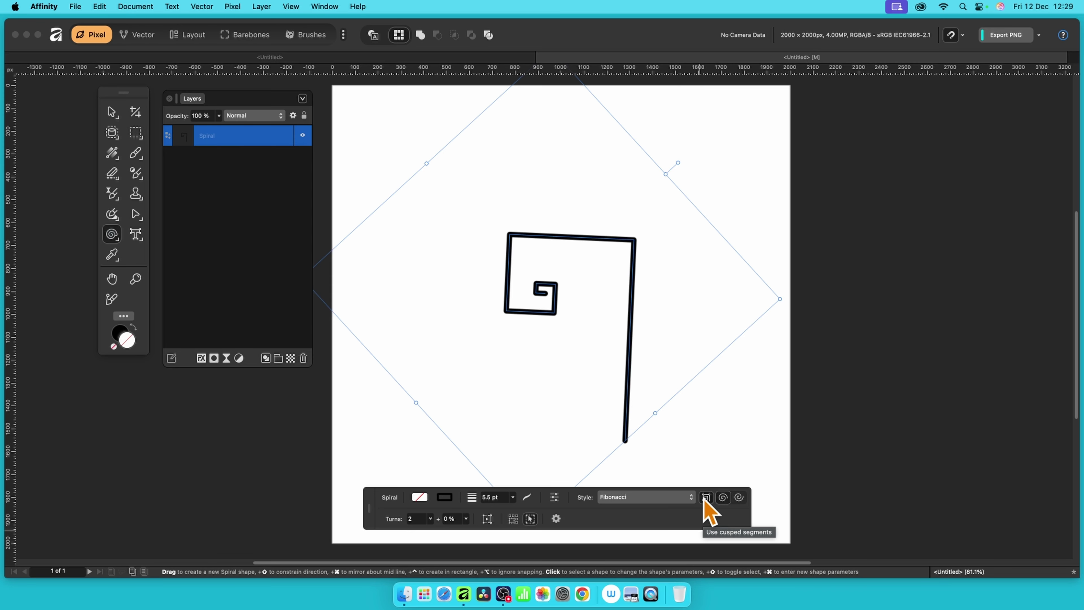
{"action": "left_click", "coordinate": [737, 498]}
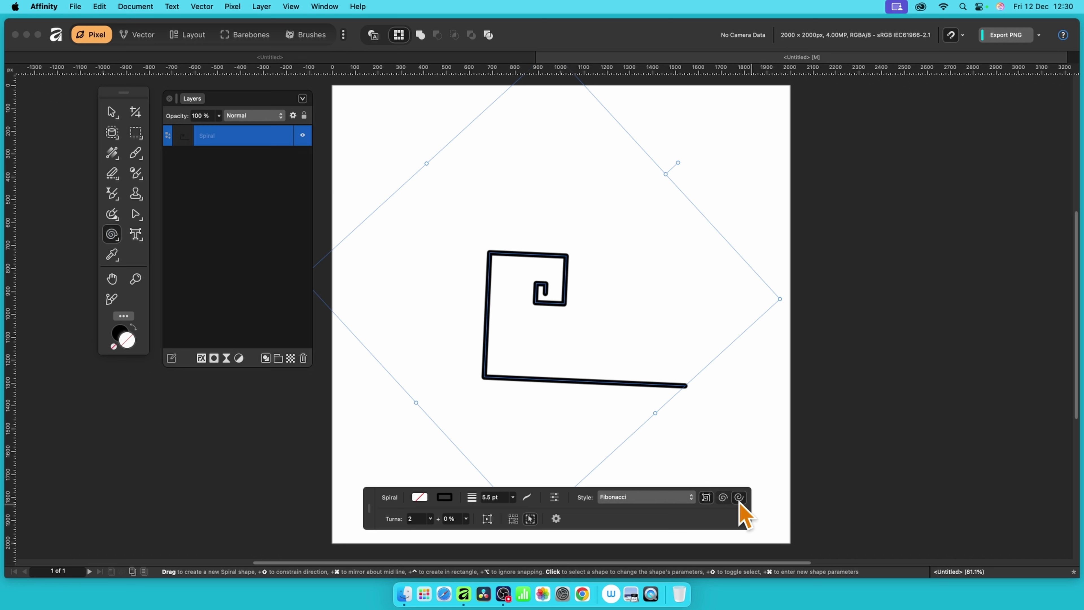
{"action": "left_click", "coordinate": [723, 498]}
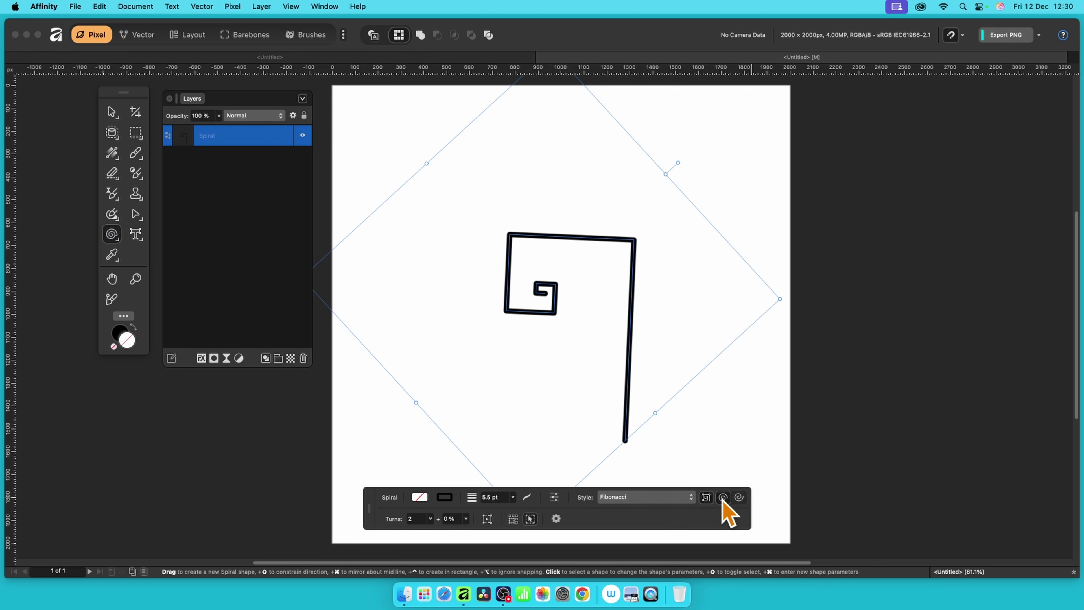
{"action": "left_click", "coordinate": [707, 498]}
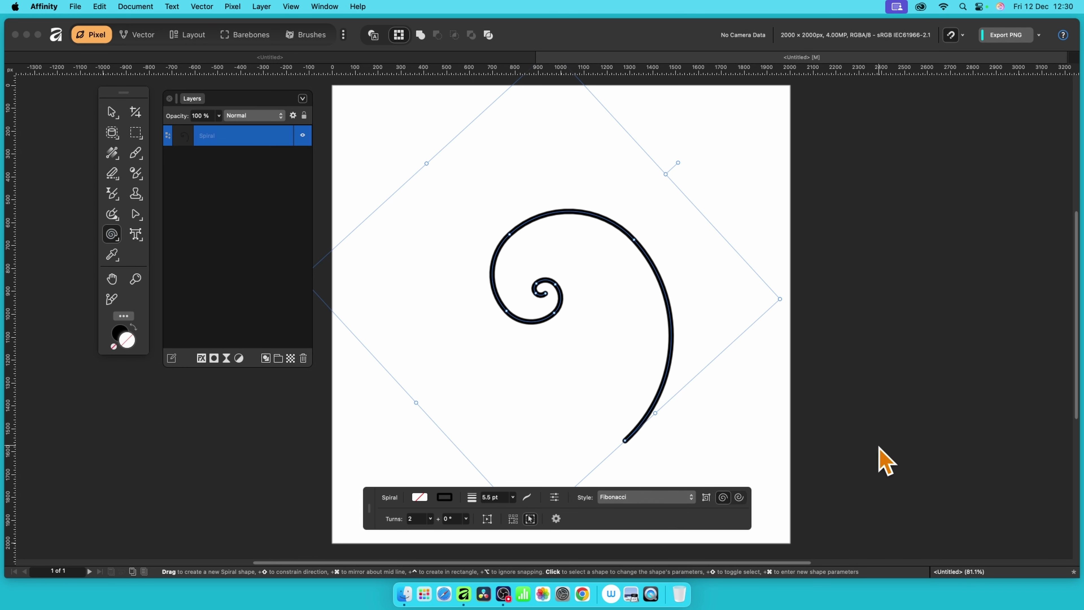
Change the spiral style to Plotted and set its turns to 18
{"action": "left_click", "coordinate": [647, 499]}
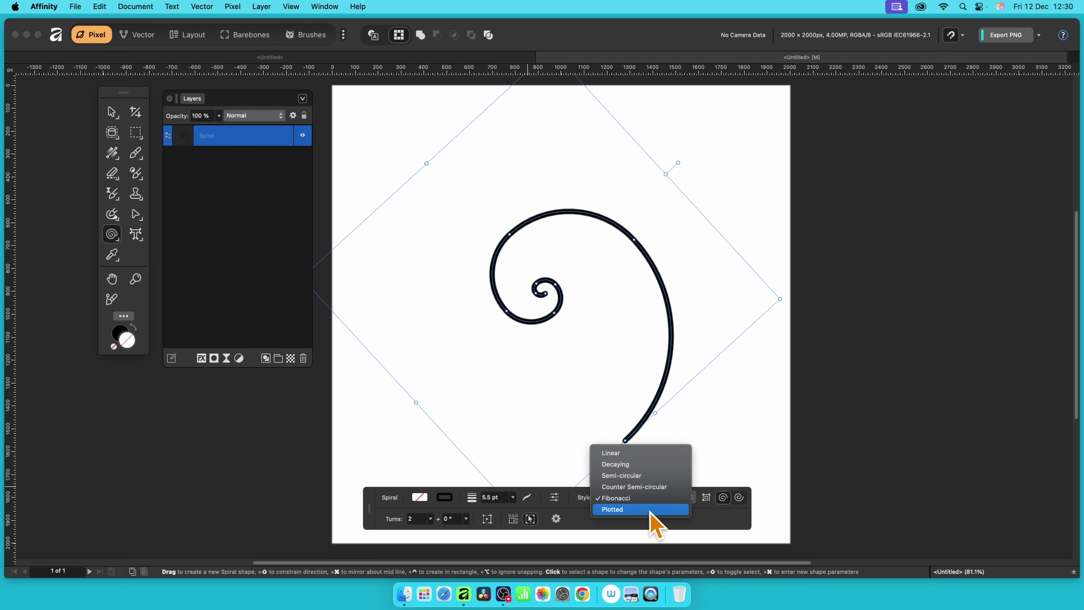
{"action": "left_click", "coordinate": [640, 509]}
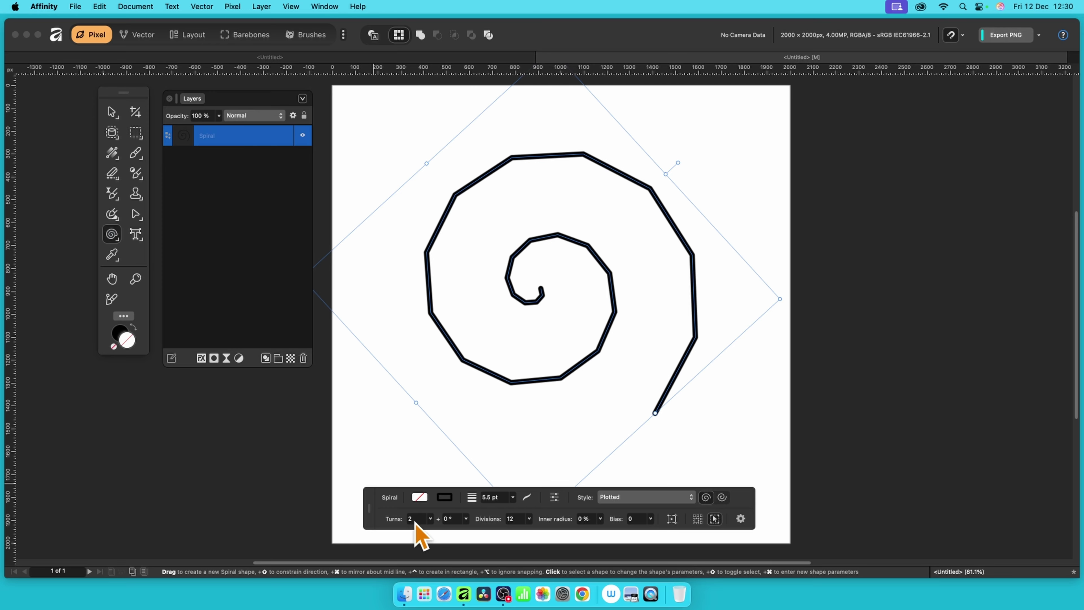
{"action": "left_click", "coordinate": [430, 519]}
{"action": "left_click_drag", "start_coordinate": [429, 529], "coordinate": [512, 531]}
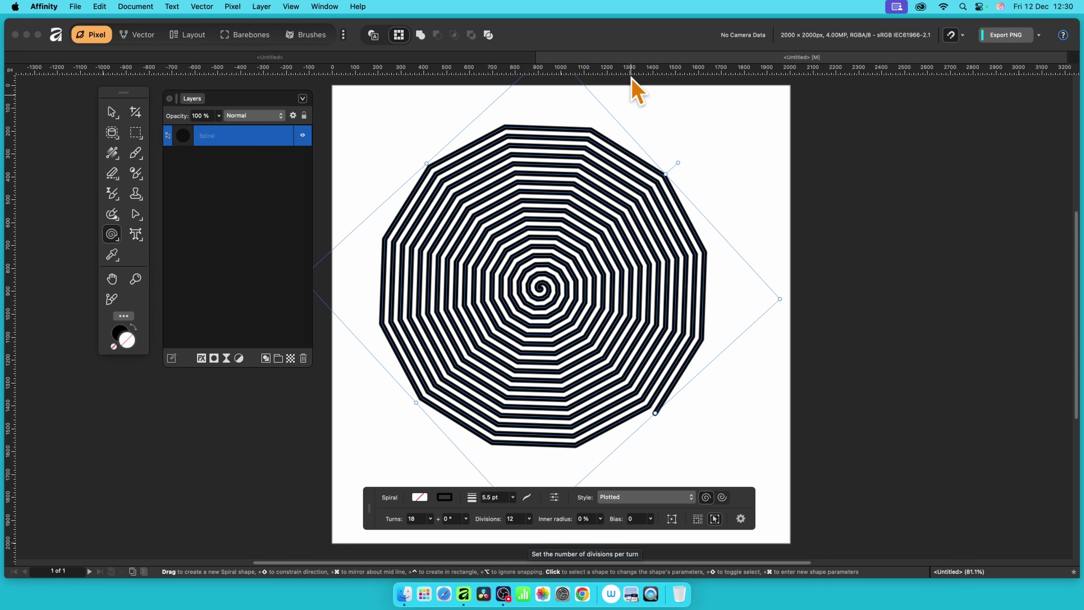
Try 2, 5.7 and 64 divisions per turn on the Plotted spiral and settle on 4.15
{"action": "left_click", "coordinate": [530, 518]}
{"action": "left_click_drag", "start_coordinate": [530, 530], "coordinate": [505, 534]}
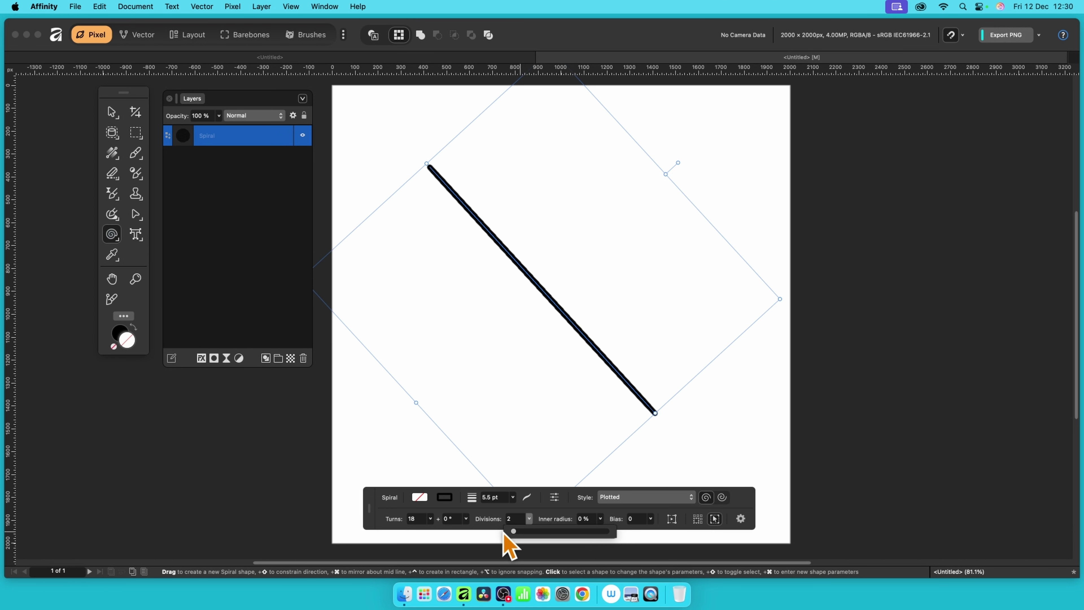
{"action": "left_click_drag", "start_coordinate": [504, 535], "coordinate": [517, 537]}
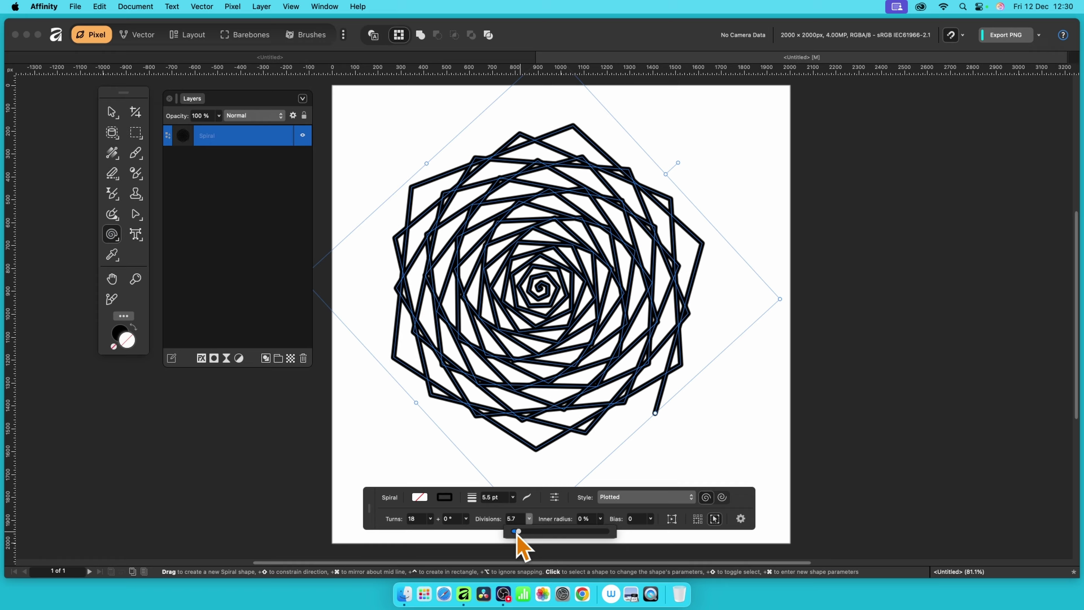
{"action": "left_click_drag", "start_coordinate": [517, 536], "coordinate": [618, 526]}
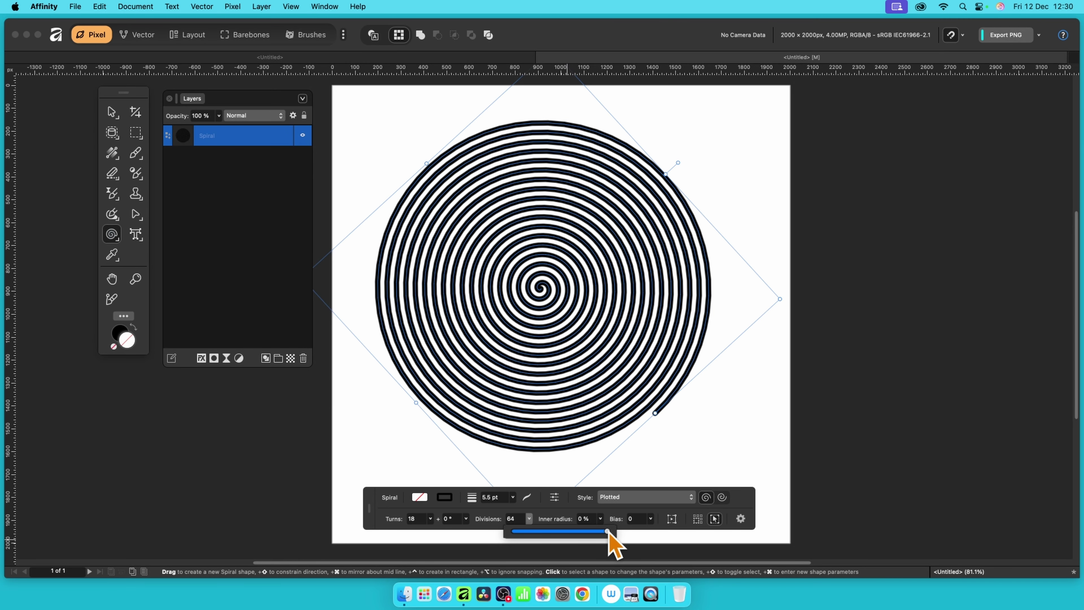
{"action": "left_click_drag", "start_coordinate": [608, 533], "coordinate": [517, 533]}
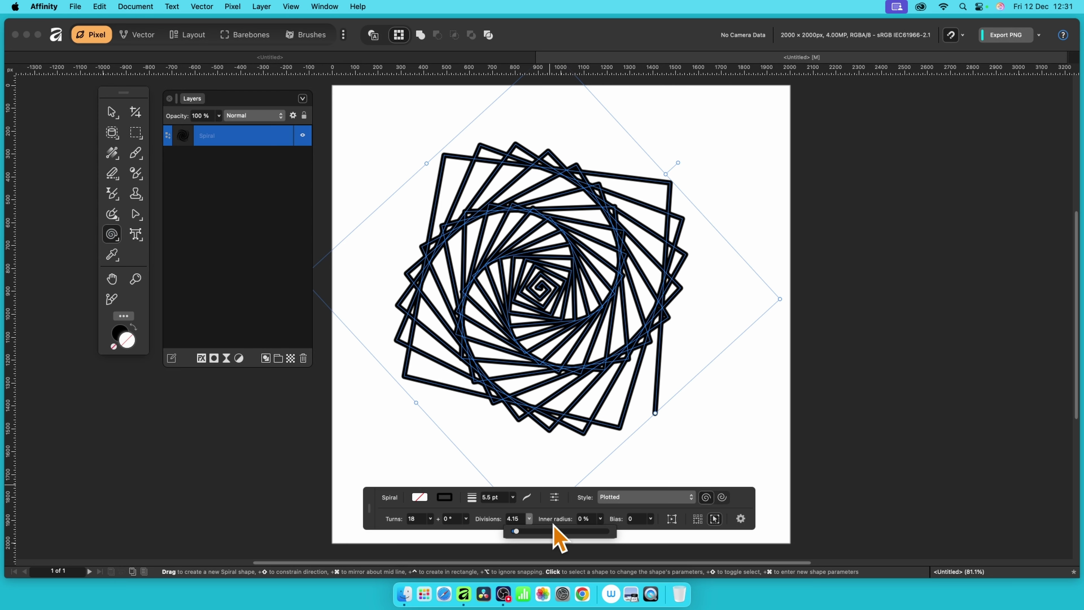
Set the Plotted spiral's bias to -0.527 and its turns to 8, keeping the inner radius at 0 %
{"action": "left_click", "coordinate": [601, 519]}
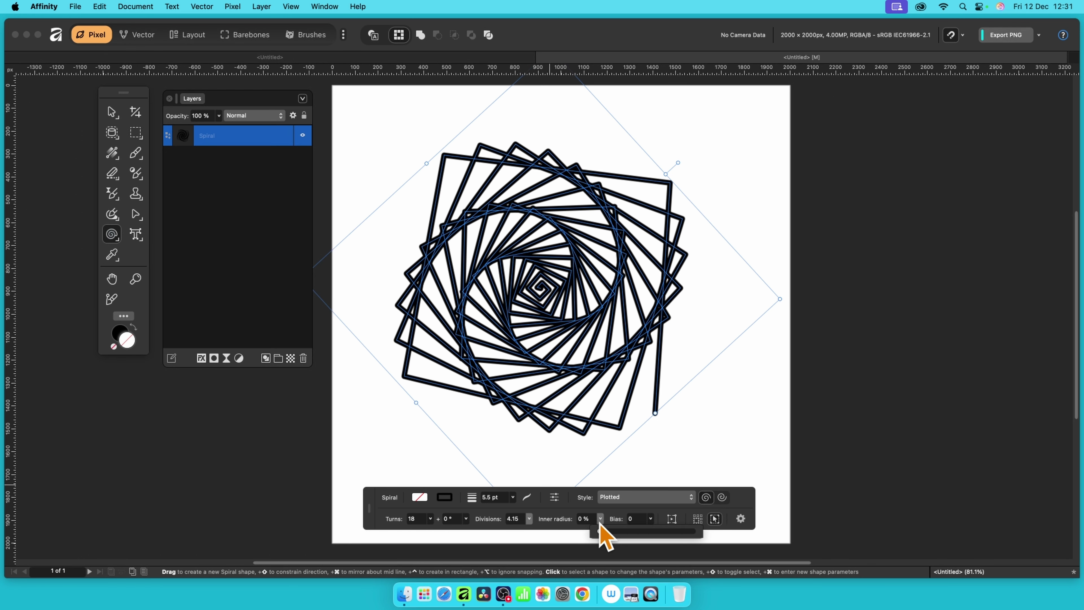
{"action": "mouse_move", "coordinate": [598, 531]}
{"action": "left_mouse_down"}
{"action": "mouse_move", "coordinate": [605, 543]}
{"action": "mouse_move", "coordinate": [655, 540]}
{"action": "mouse_move", "coordinate": [600, 539]}
{"action": "left_mouse_up"}
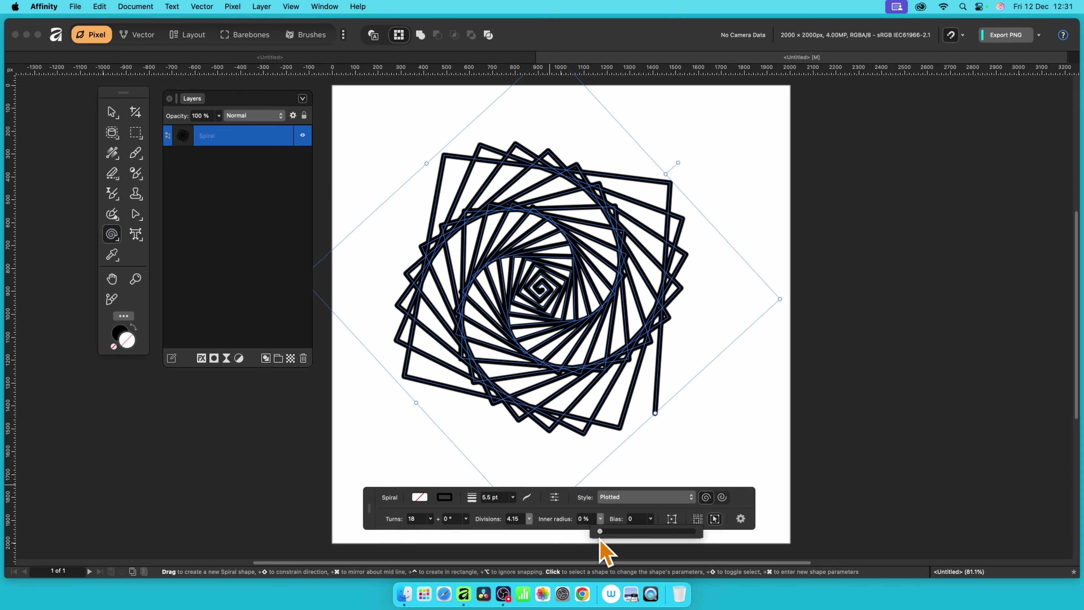
{"action": "left_click", "coordinate": [651, 519]}
{"action": "mouse_move", "coordinate": [649, 531]}
{"action": "left_mouse_down"}
{"action": "mouse_move", "coordinate": [698, 531]}
{"action": "mouse_move", "coordinate": [596, 542]}
{"action": "mouse_move", "coordinate": [705, 549]}
{"action": "mouse_move", "coordinate": [646, 550]}
{"action": "left_mouse_up"}
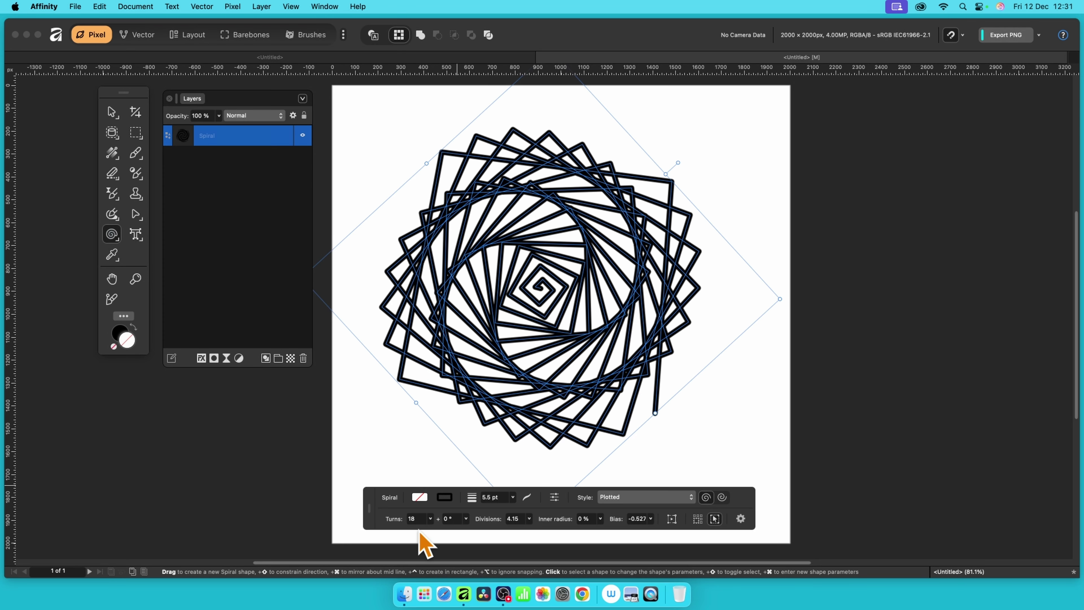
{"action": "left_click", "coordinate": [430, 518]}
{"action": "left_click_drag", "start_coordinate": [429, 530], "coordinate": [381, 531]}
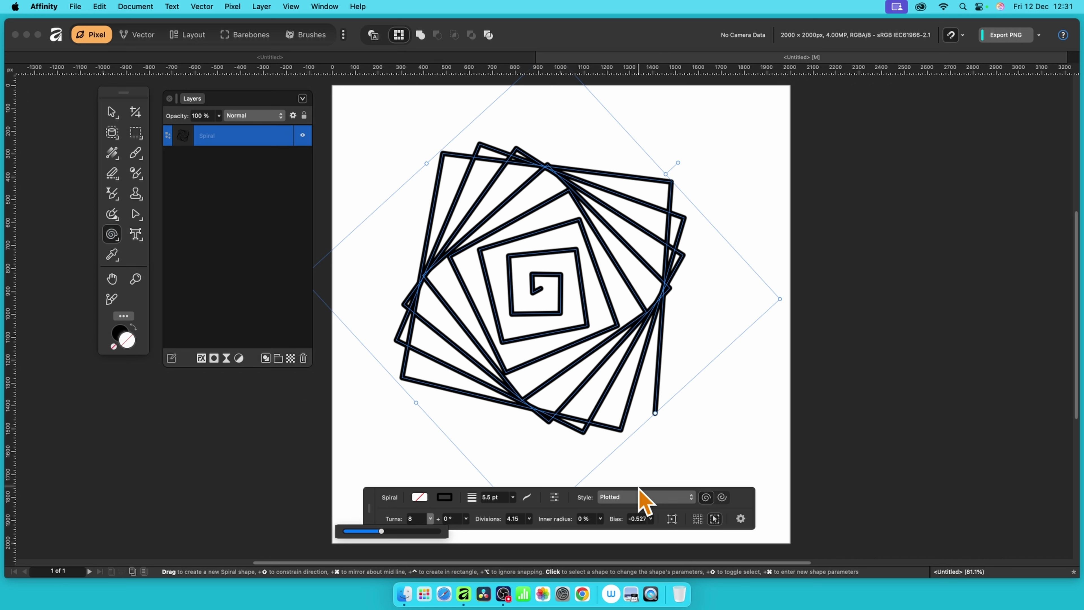
Save the current Plotted spiral settings as a new preset named "spiral 1"
{"action": "left_click", "coordinate": [555, 497]}
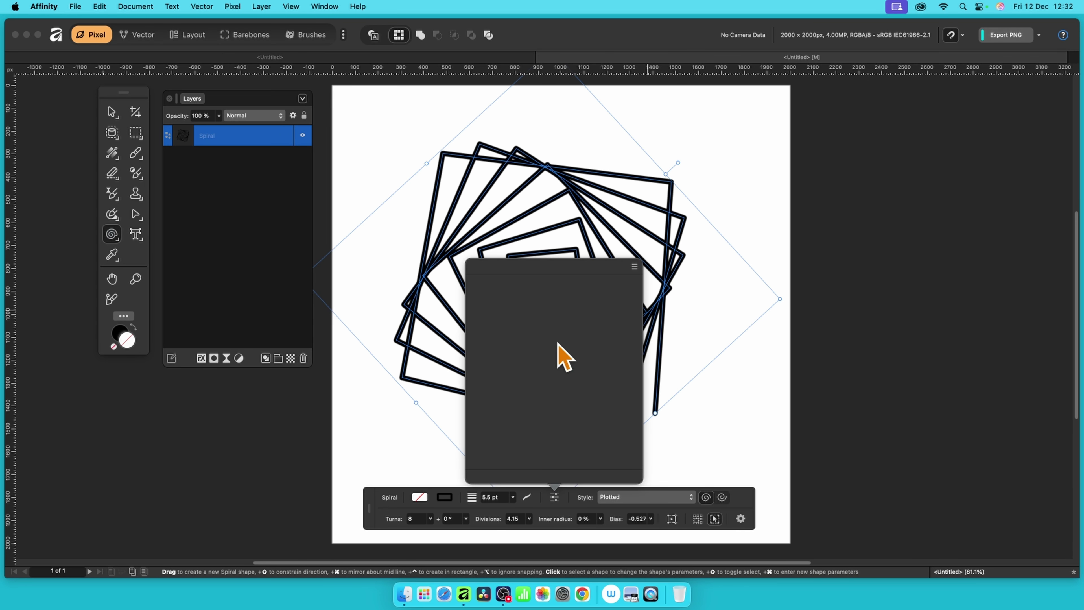
{"action": "left_click", "coordinate": [635, 266]}
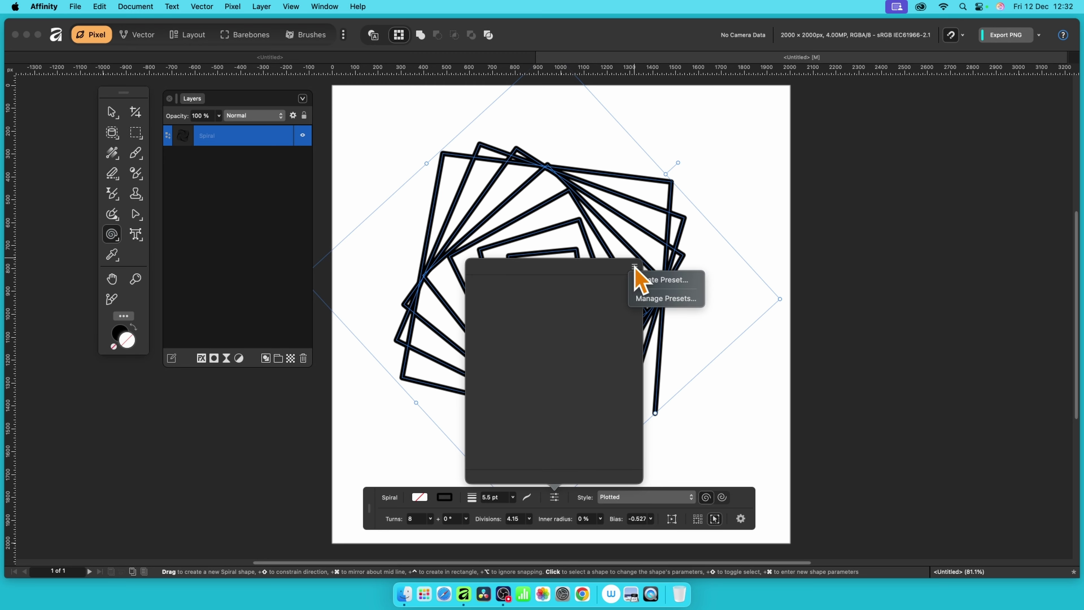
{"action": "left_click", "coordinate": [667, 282]}
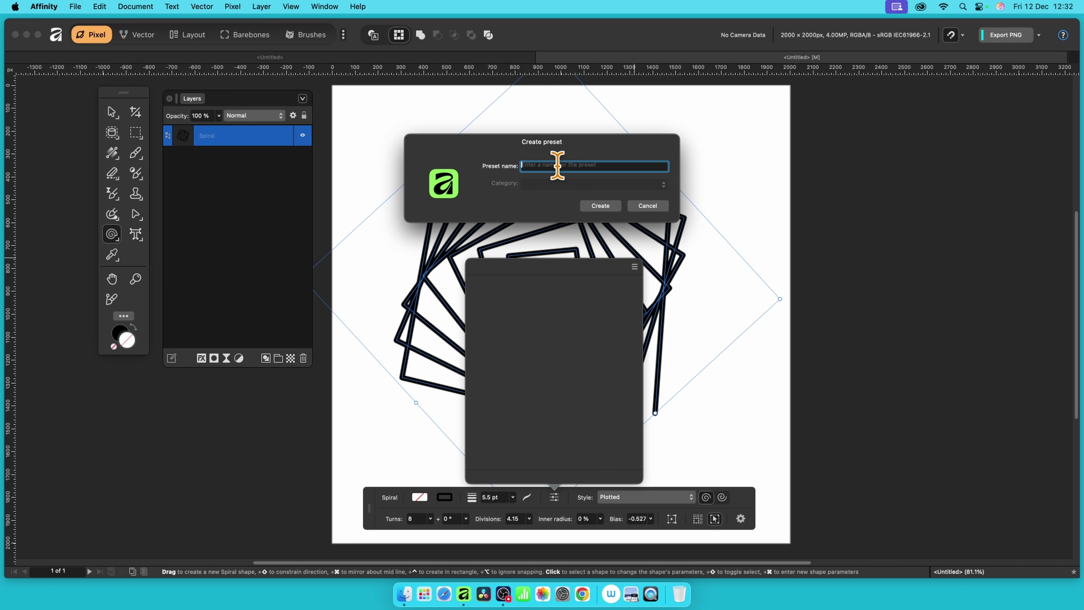
{"action": "type", "text": "spiral 1"}
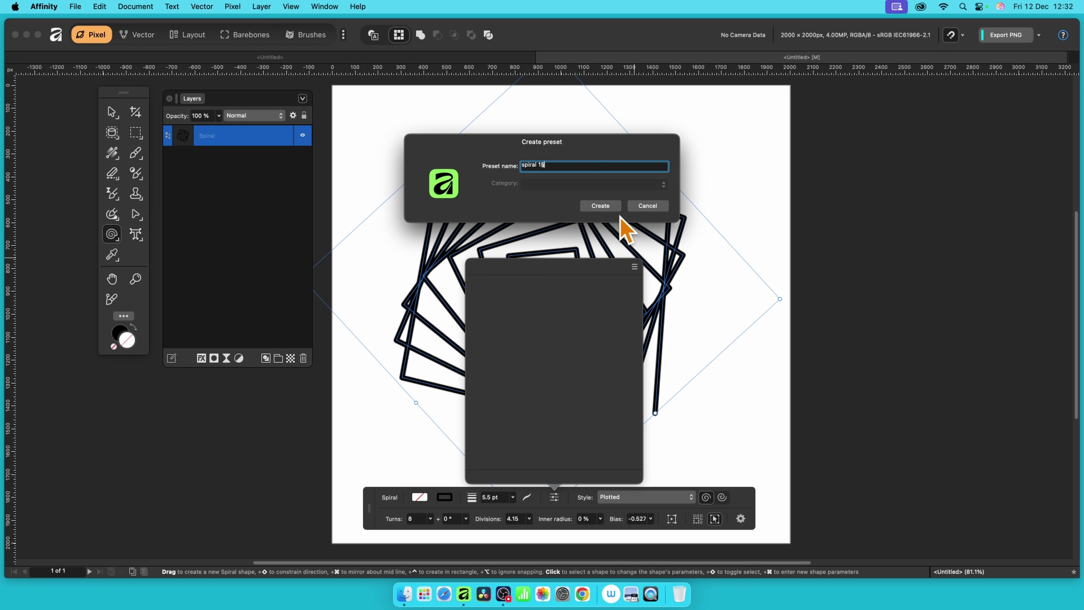
{"action": "key", "text": "BackSpace"}
{"action": "key", "text": "Return"}
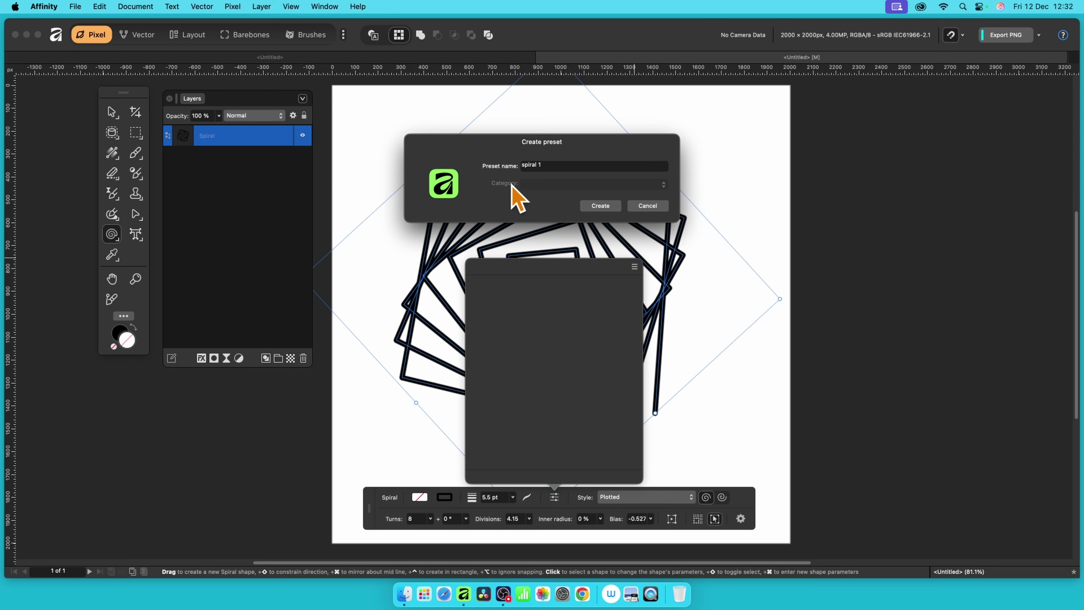
{"action": "left_click", "coordinate": [600, 207]}
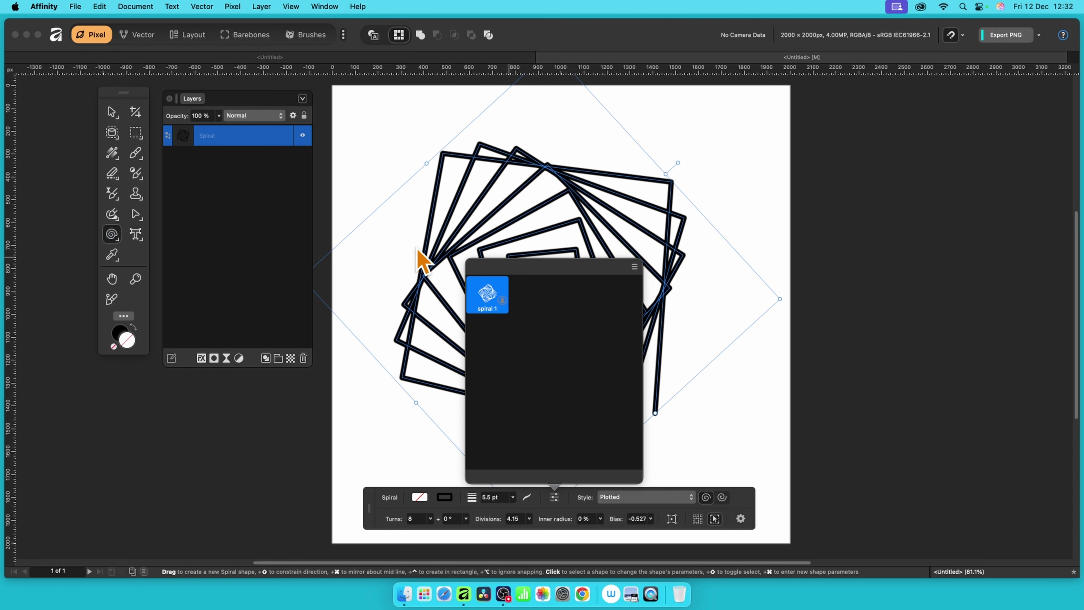
Move the spiral settings bar higher over the canvas and check the saved preset in the preset list
{"action": "left_click_drag", "start_coordinate": [747, 508], "coordinate": [757, 443]}
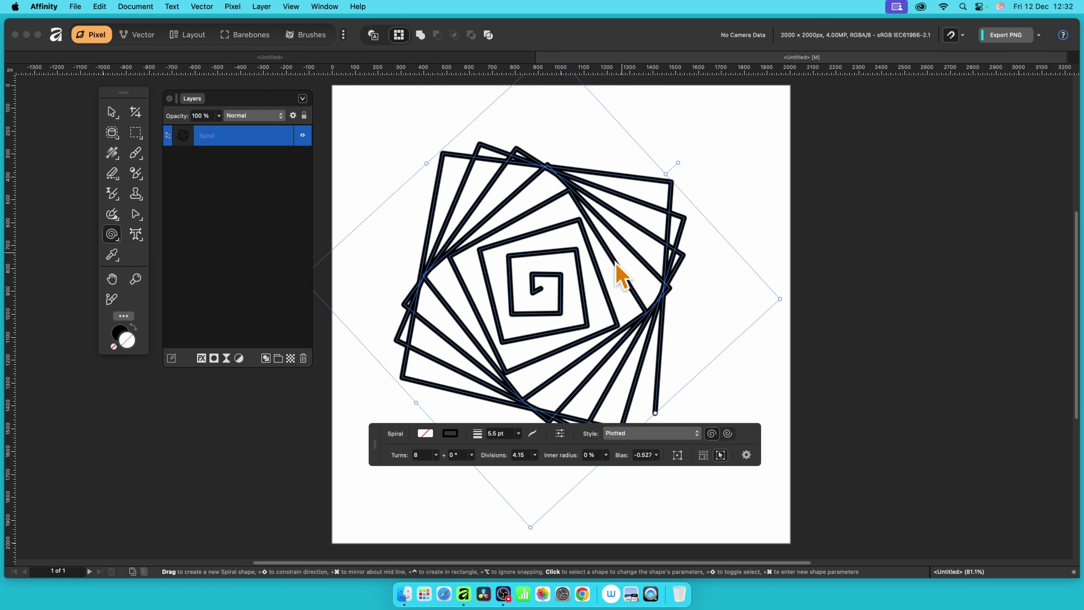
{"action": "left_click", "coordinate": [560, 434]}
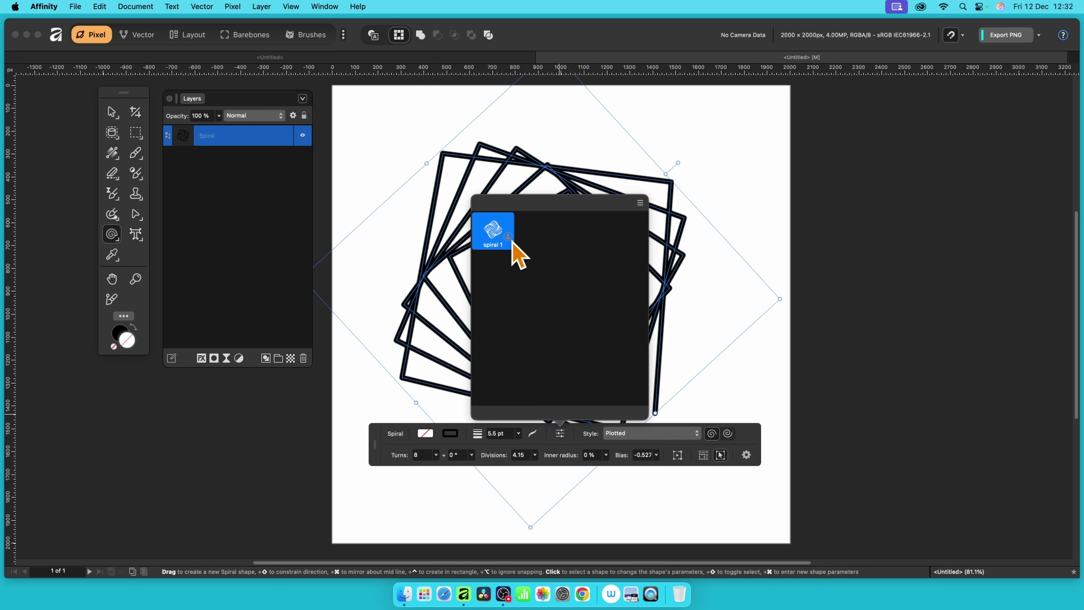
{"action": "left_click", "coordinate": [749, 443]}
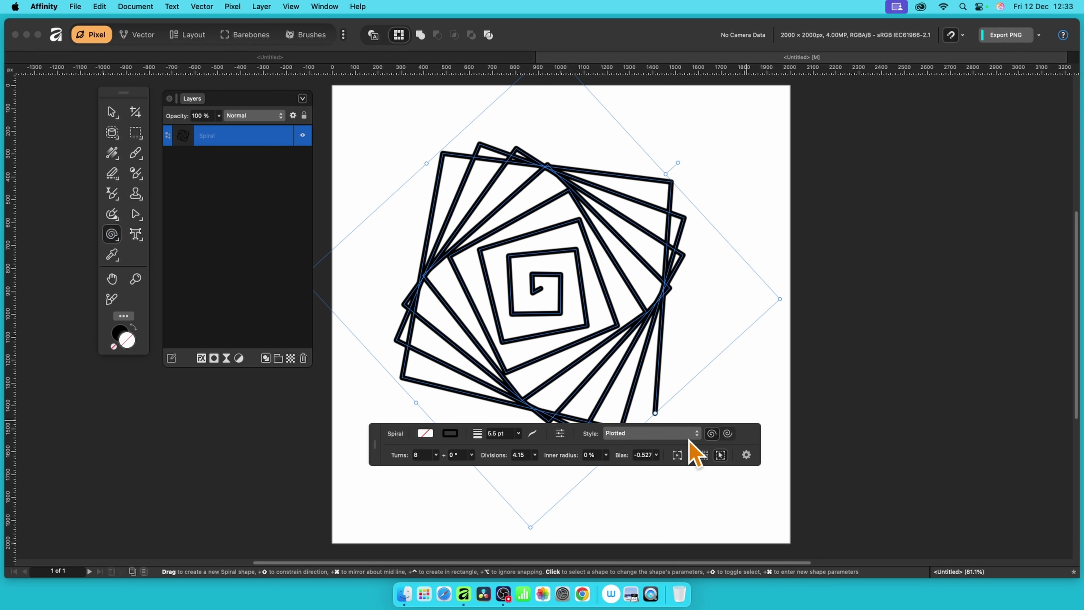
Change the spiral style to Linear and save its settings as a new preset named "Spral 2"
{"action": "left_click", "coordinate": [648, 434]}
{"action": "left_click", "coordinate": [647, 378]}
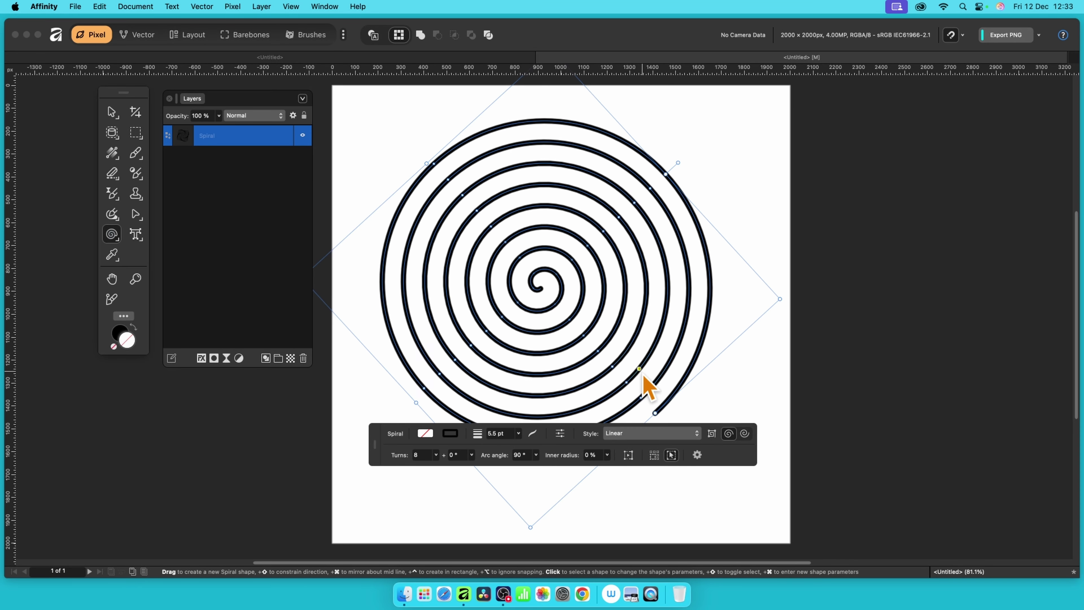
{"action": "left_click", "coordinate": [560, 434]}
{"action": "left_click", "coordinate": [640, 204]}
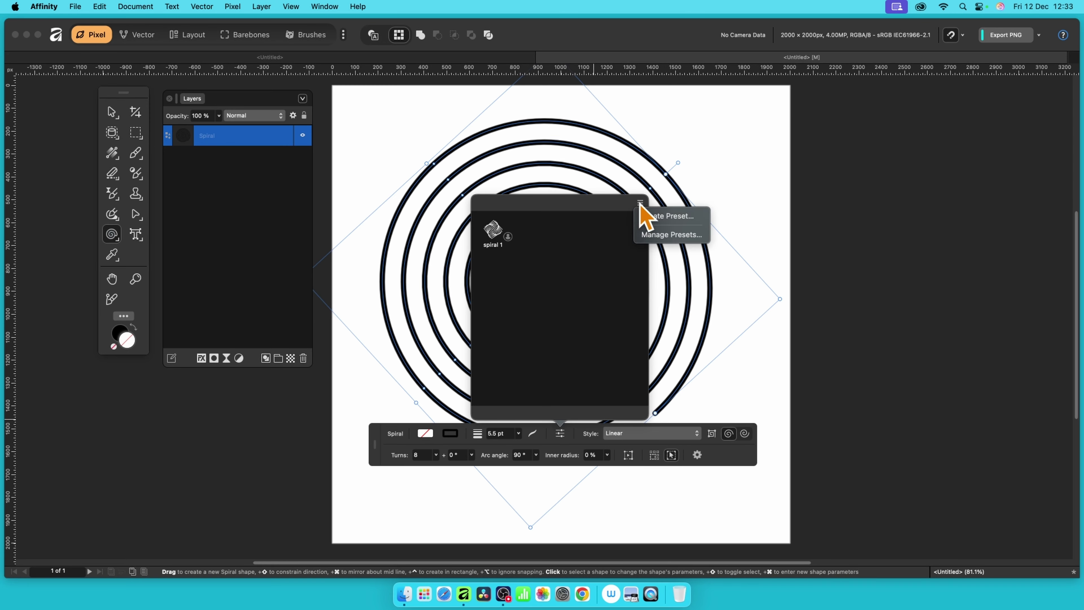
{"action": "left_click", "coordinate": [678, 219]}
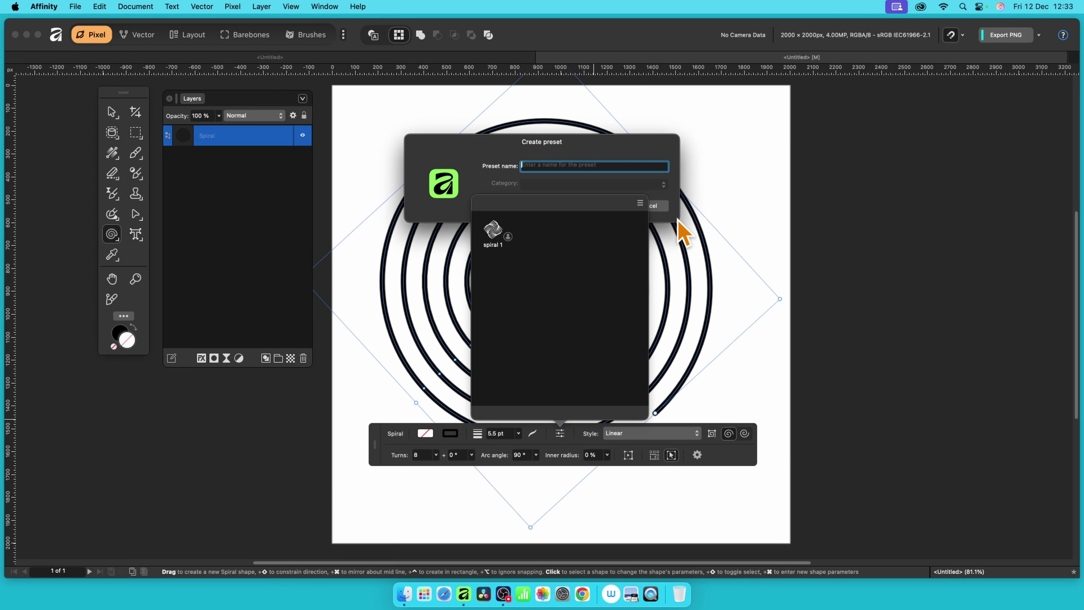
{"action": "type", "text": "Spral 2"}
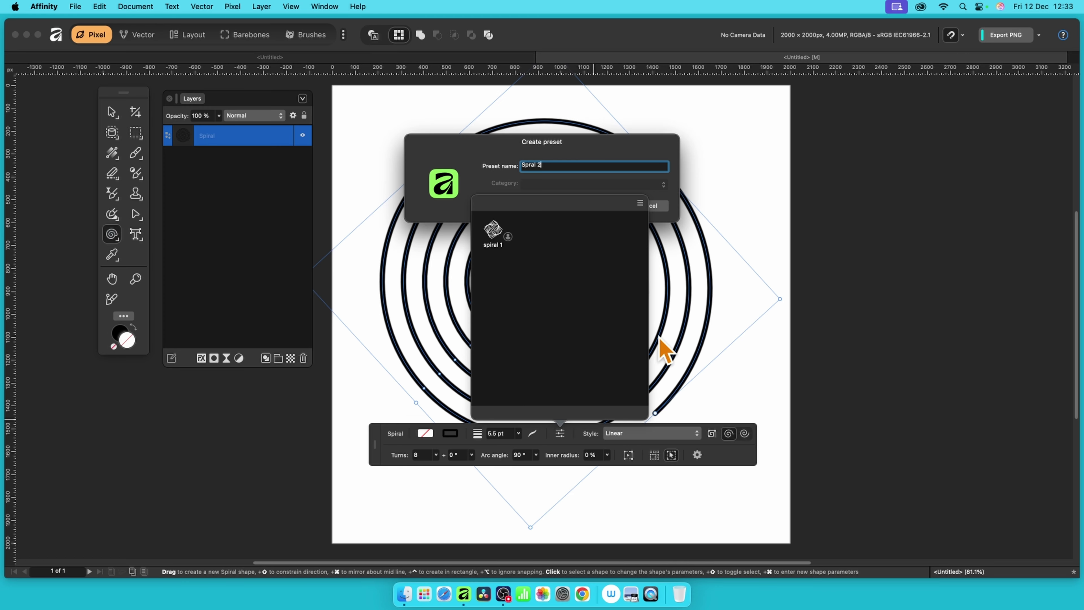
{"action": "left_click_drag", "start_coordinate": [640, 137], "coordinate": [606, 105]}
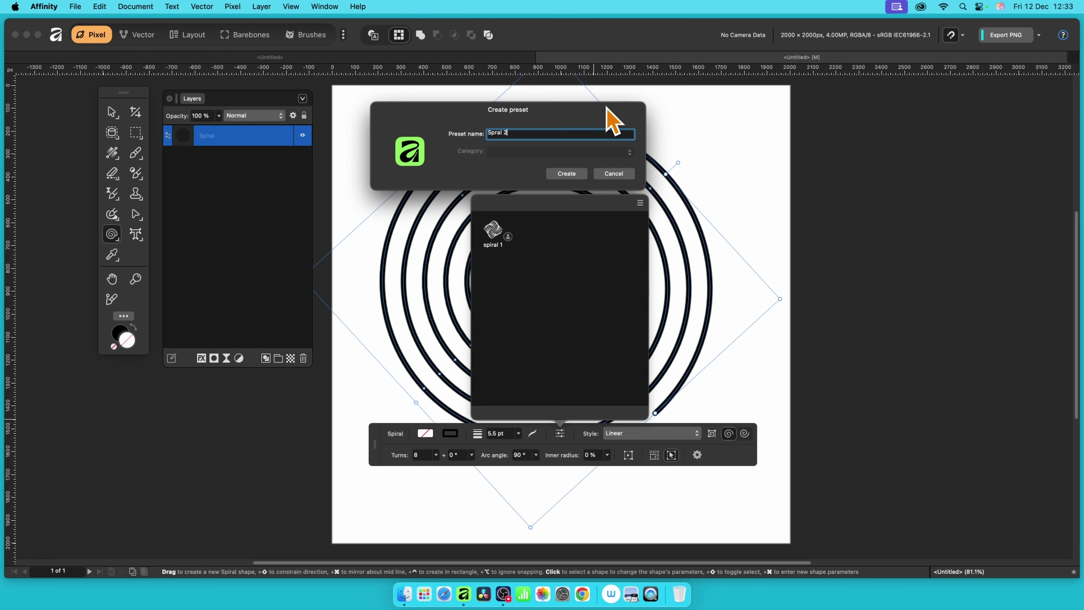
{"action": "left_click", "coordinate": [573, 174]}
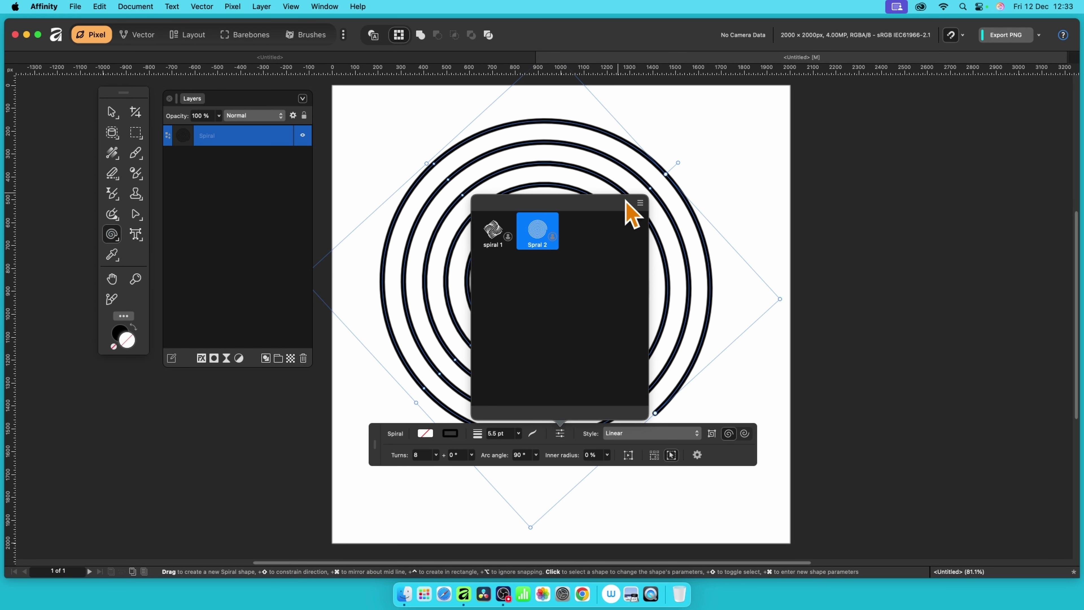
{"action": "left_click", "coordinate": [639, 203]}
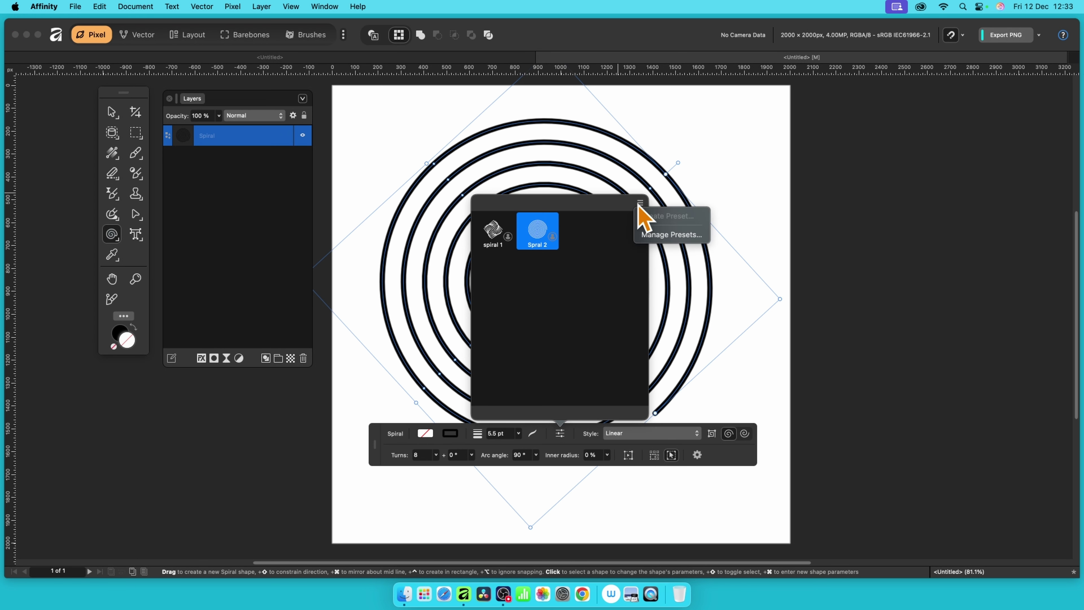
{"action": "left_click", "coordinate": [651, 256]}
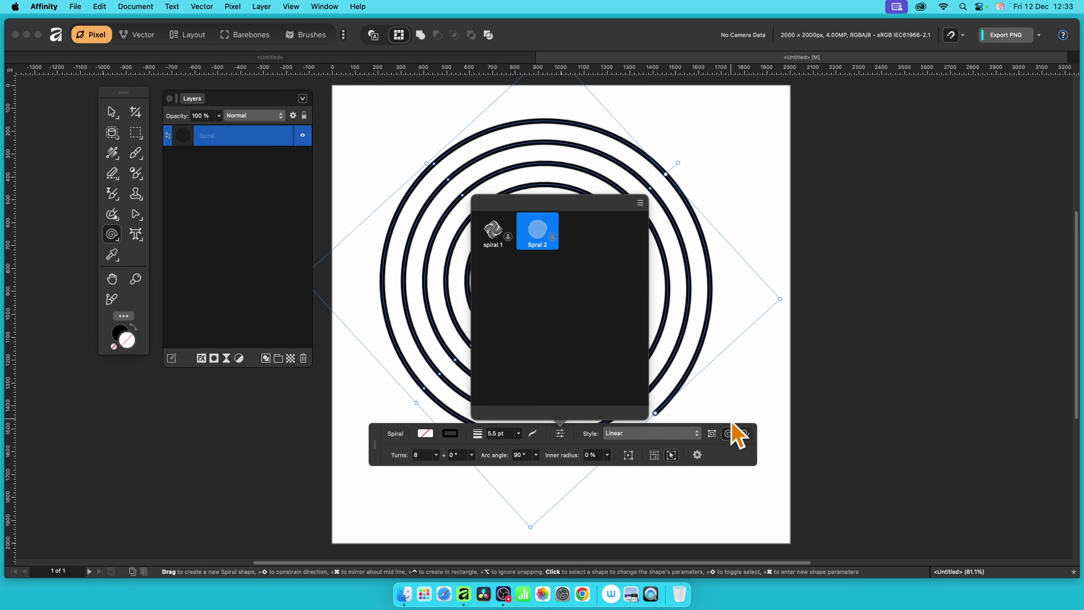
{"action": "left_click", "coordinate": [742, 455]}
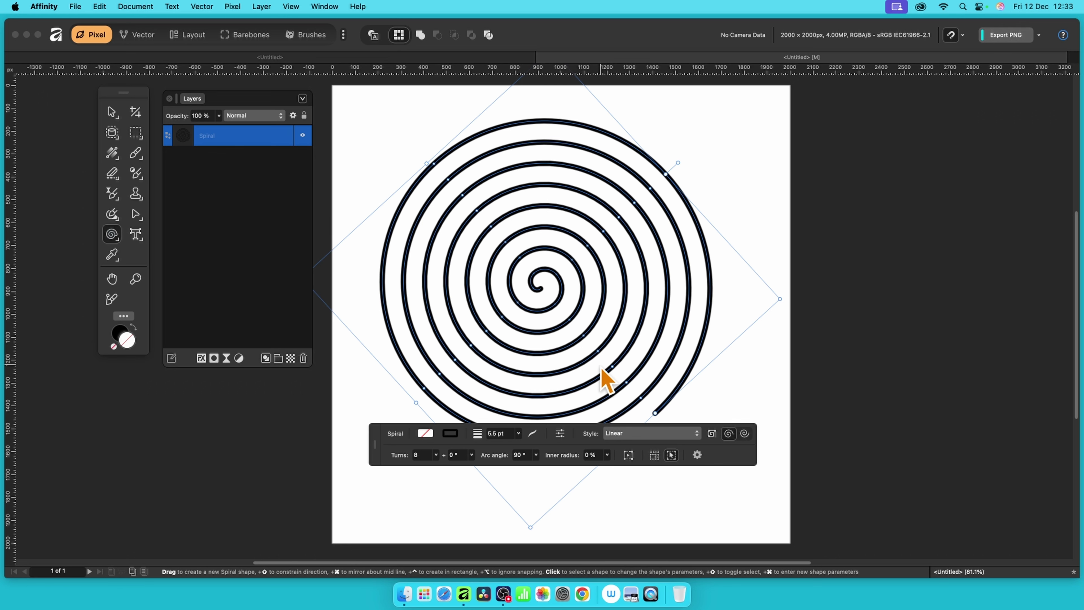
Widen the Linear spiral's stroke to 16 pt and change it to a dashed line style
{"action": "left_click", "coordinate": [518, 433]}
{"action": "left_click_drag", "start_coordinate": [515, 445], "coordinate": [534, 445]}
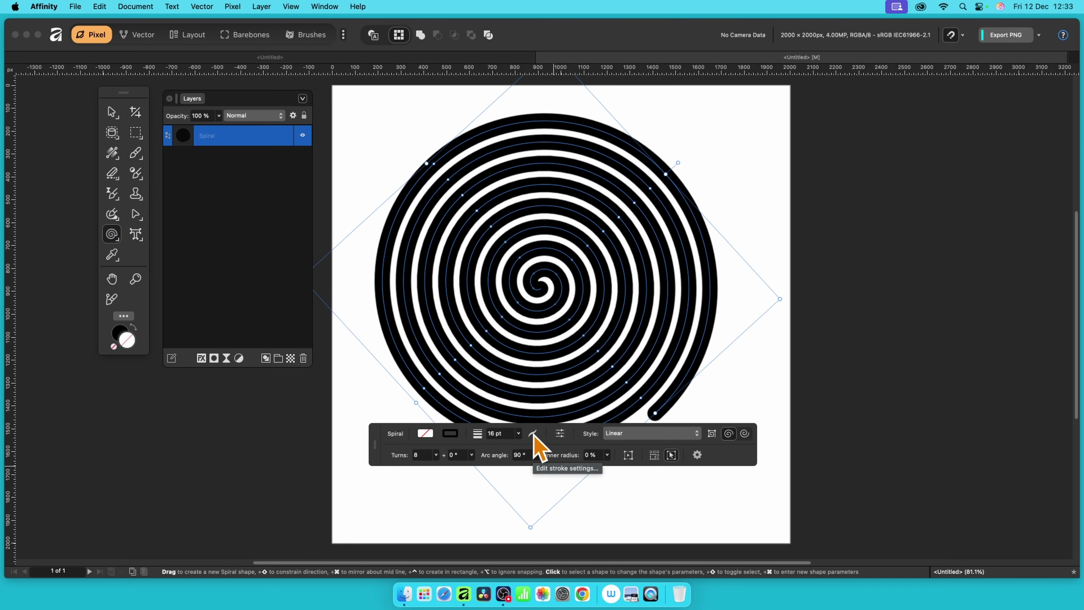
{"action": "left_click", "coordinate": [533, 434]}
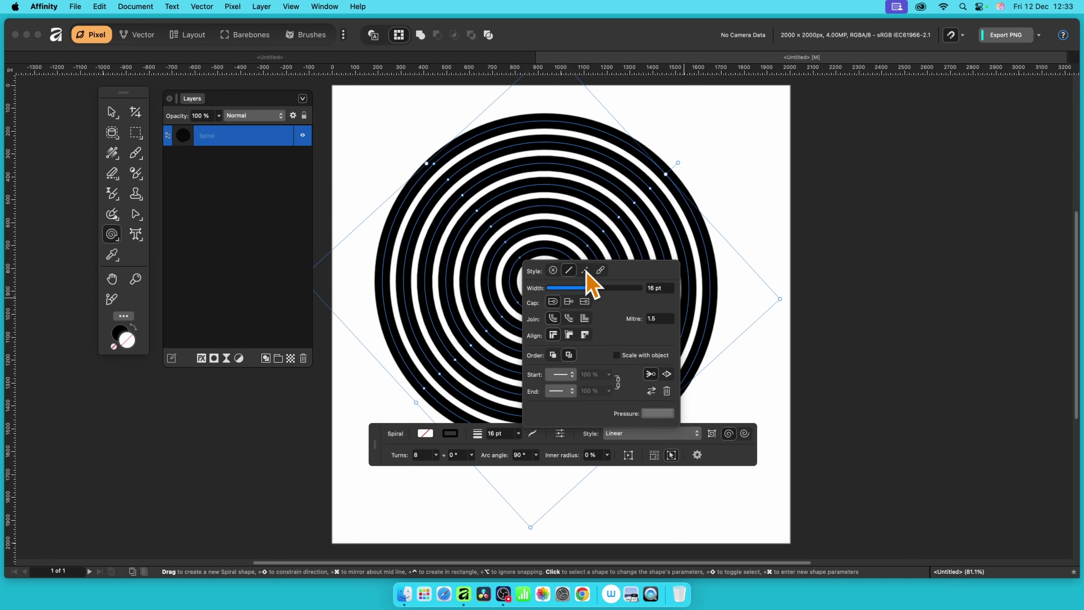
{"action": "left_click", "coordinate": [584, 270]}
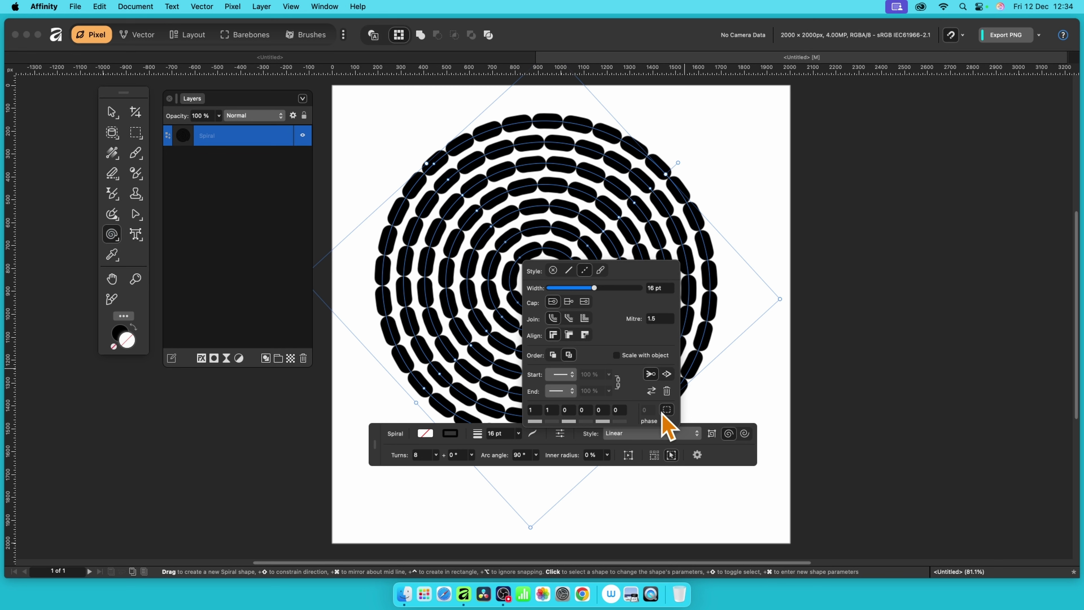
{"action": "left_click", "coordinate": [714, 456]}
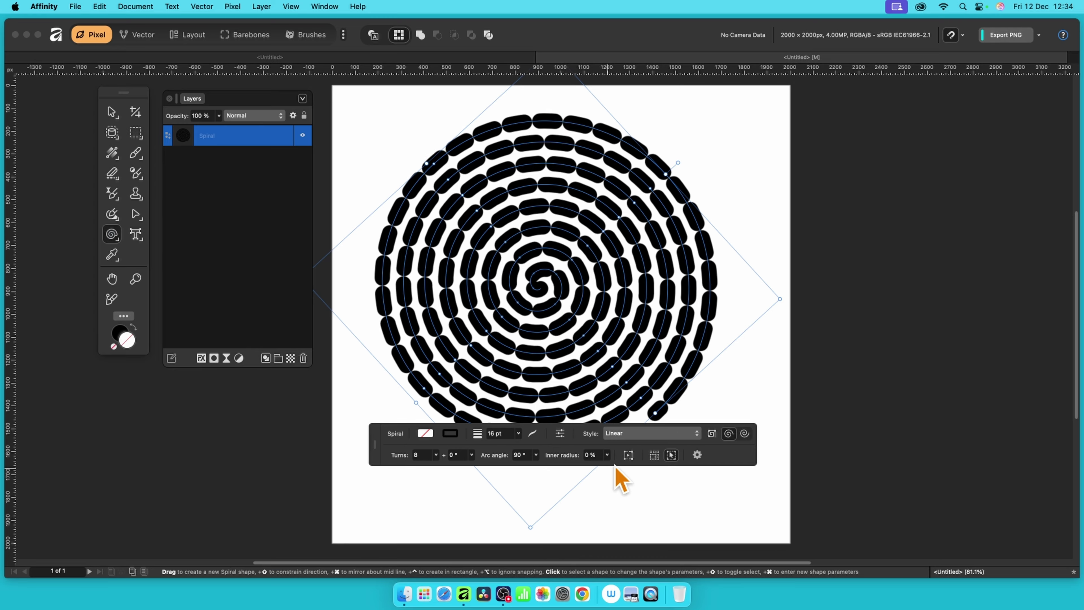
Check whether the preset options allow saving the spiral with its dashed stroke
{"action": "left_click", "coordinate": [559, 434]}
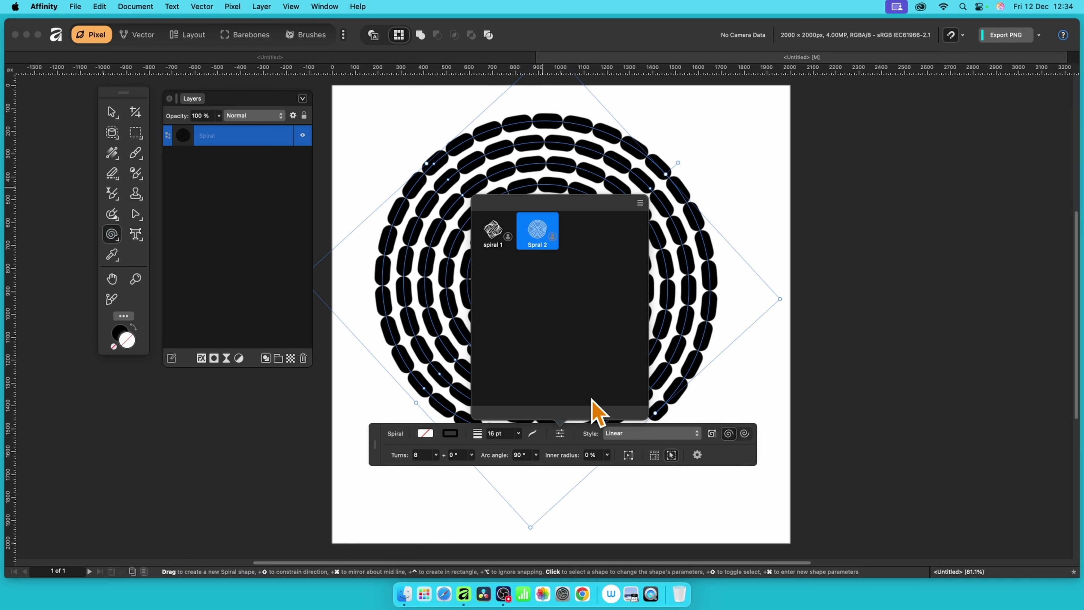
{"action": "left_click", "coordinate": [639, 203]}
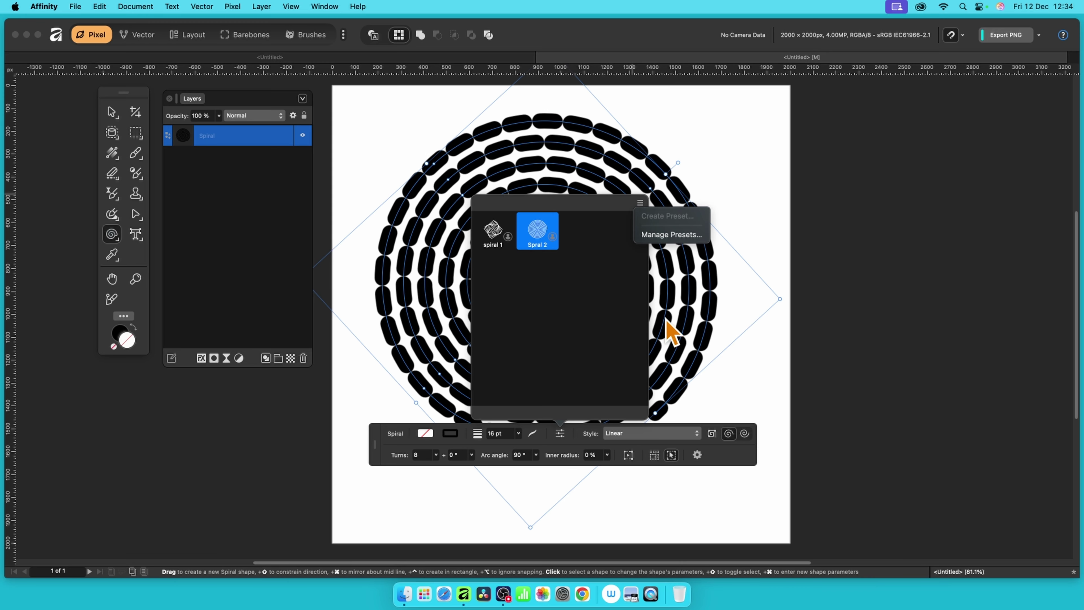
{"action": "left_click", "coordinate": [753, 466]}
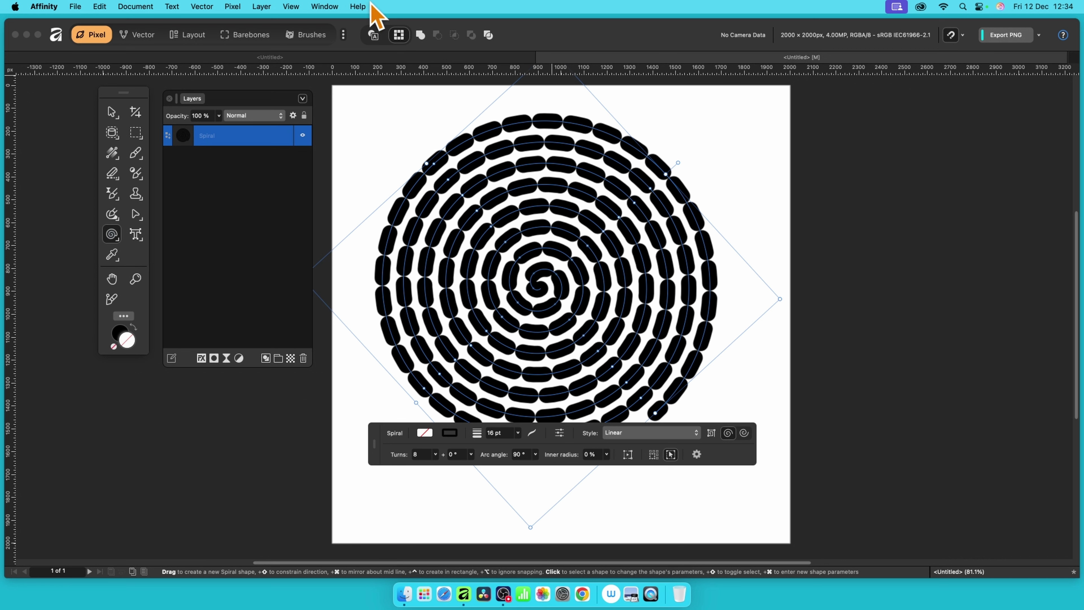
Show the document's asset library and create a new asset category named "Spirals"
{"action": "left_click", "coordinate": [321, 7]}
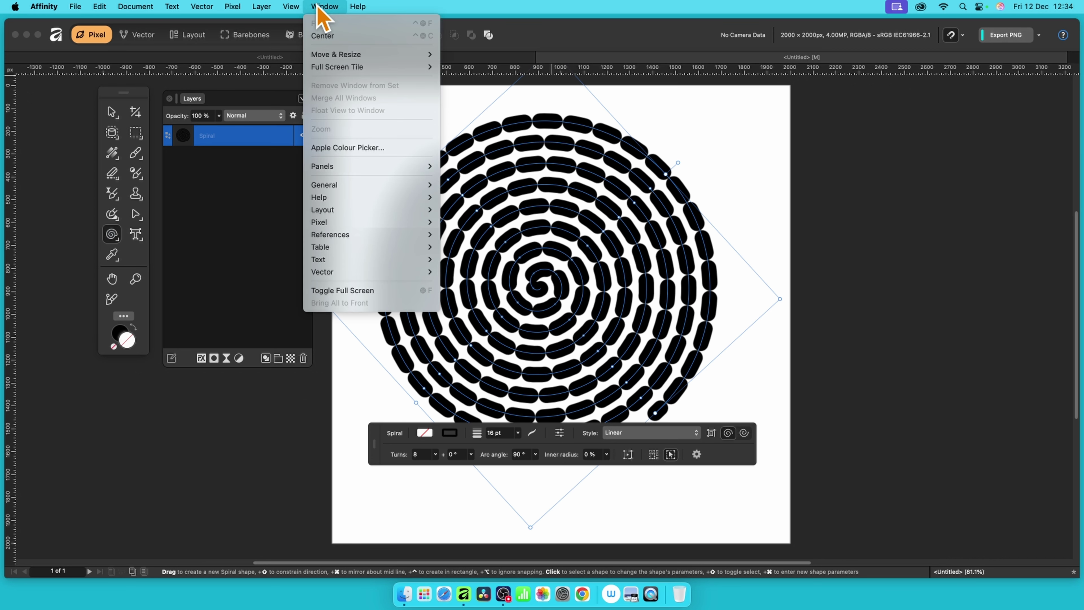
{"action": "mouse_move", "coordinate": [346, 185]}
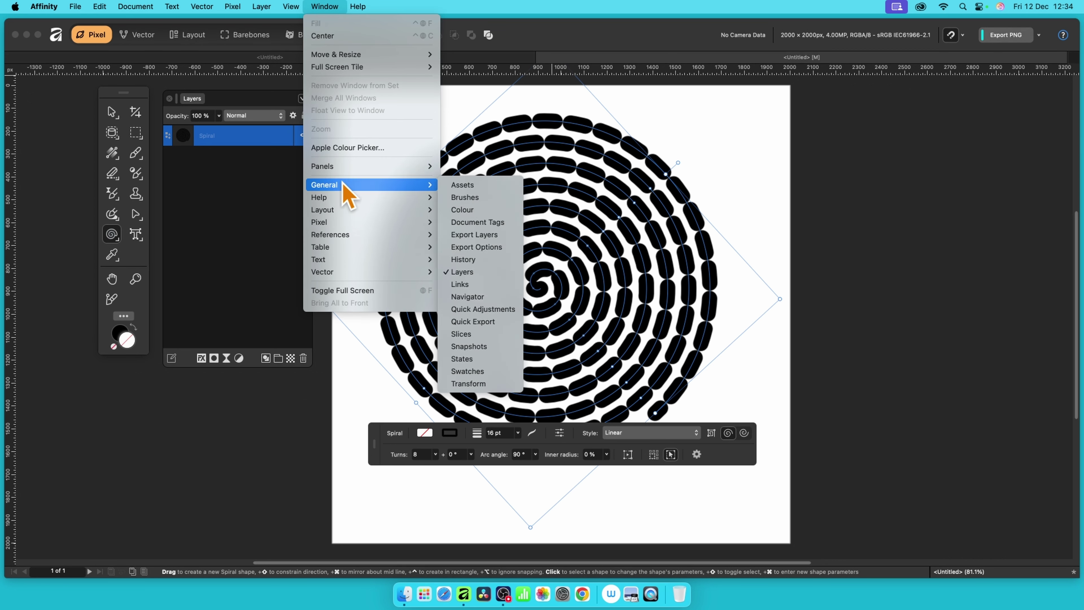
{"action": "left_click", "coordinate": [497, 188]}
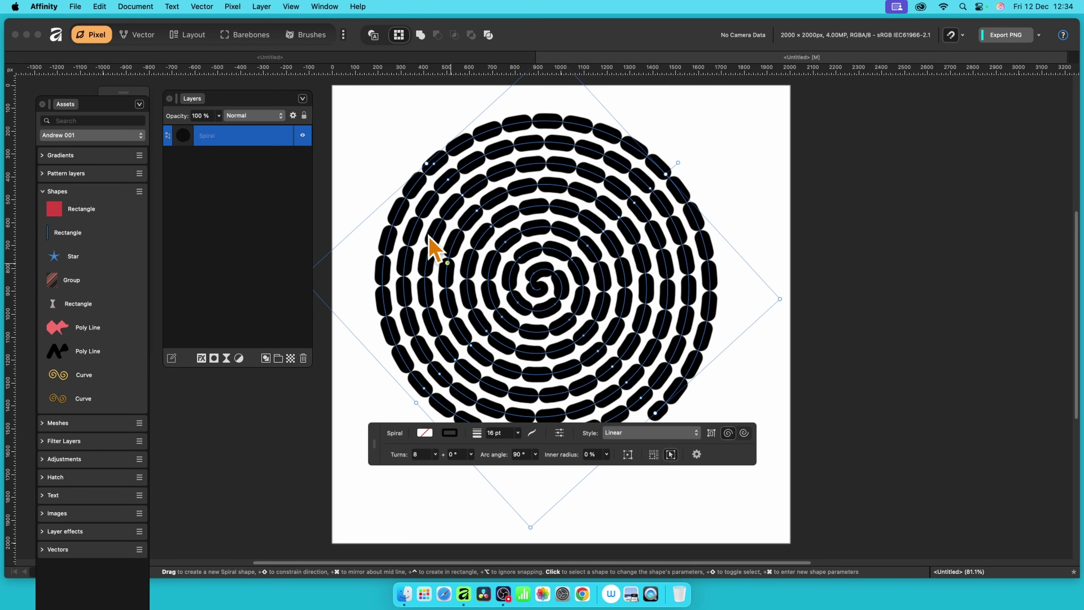
{"action": "left_click", "coordinate": [43, 192]}
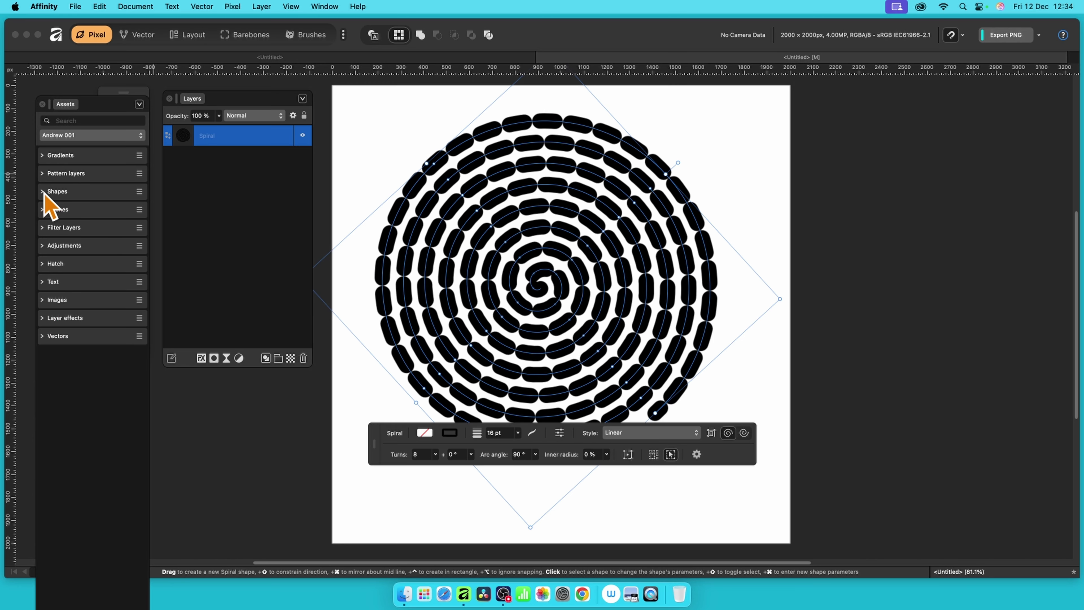
{"action": "left_click", "coordinate": [139, 104]}
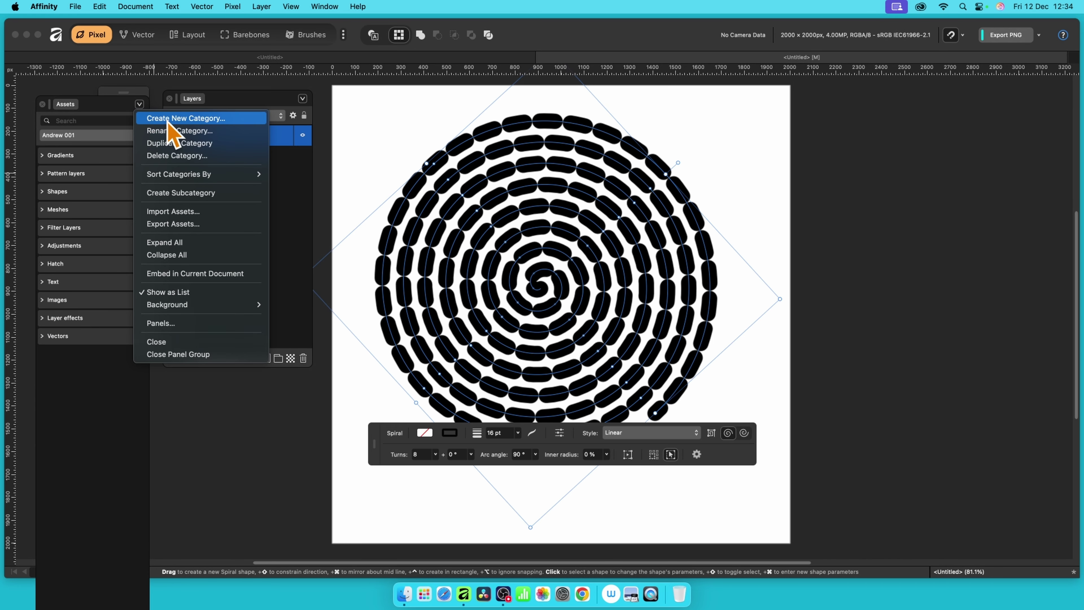
{"action": "left_click", "coordinate": [195, 119]}
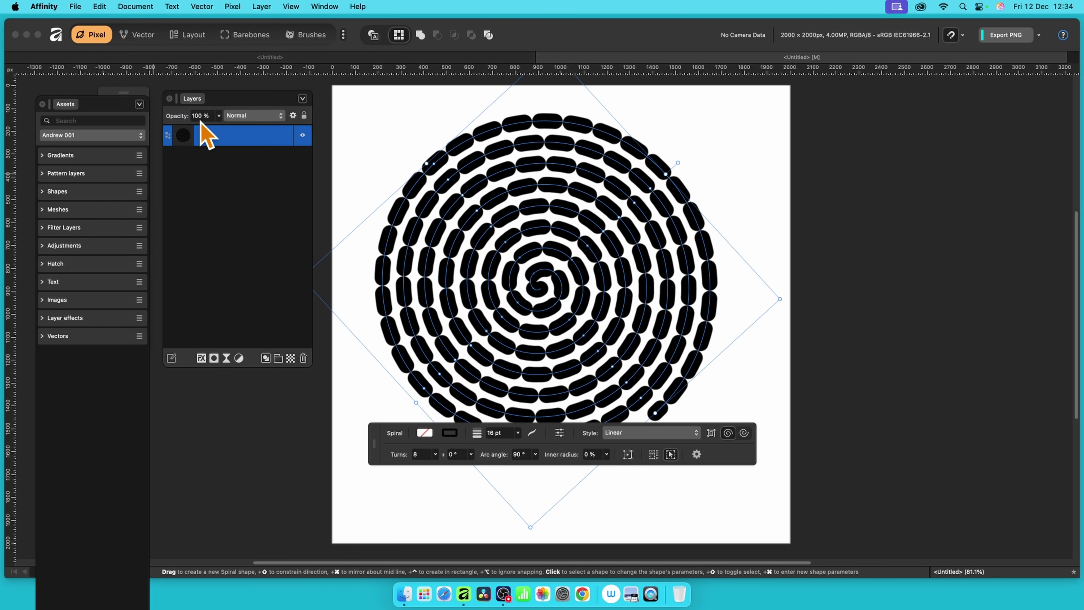
{"action": "type", "text": "Spirals"}
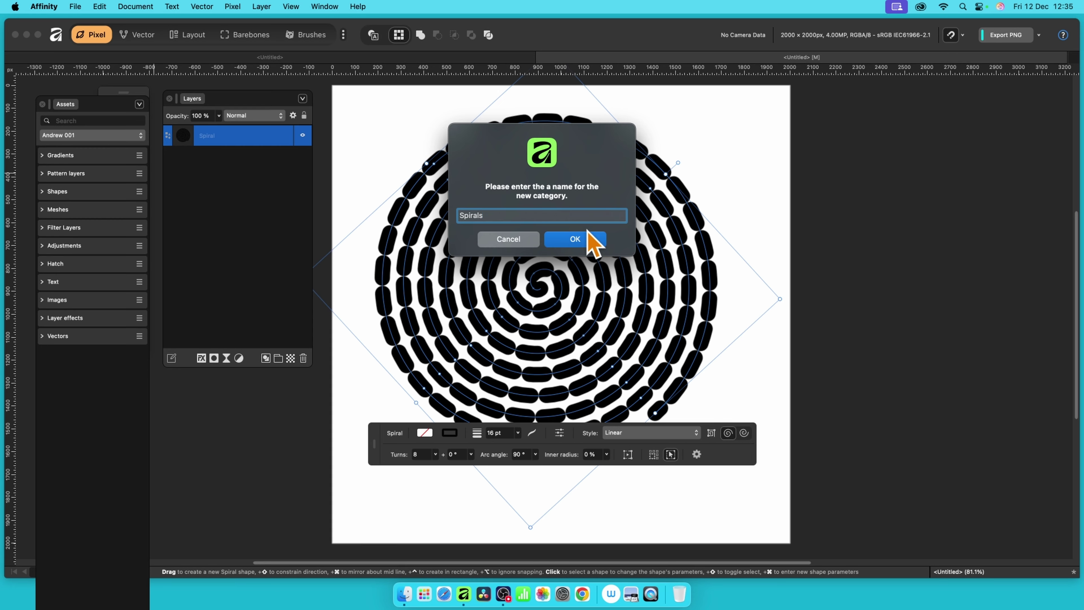
{"action": "left_click", "coordinate": [576, 240]}
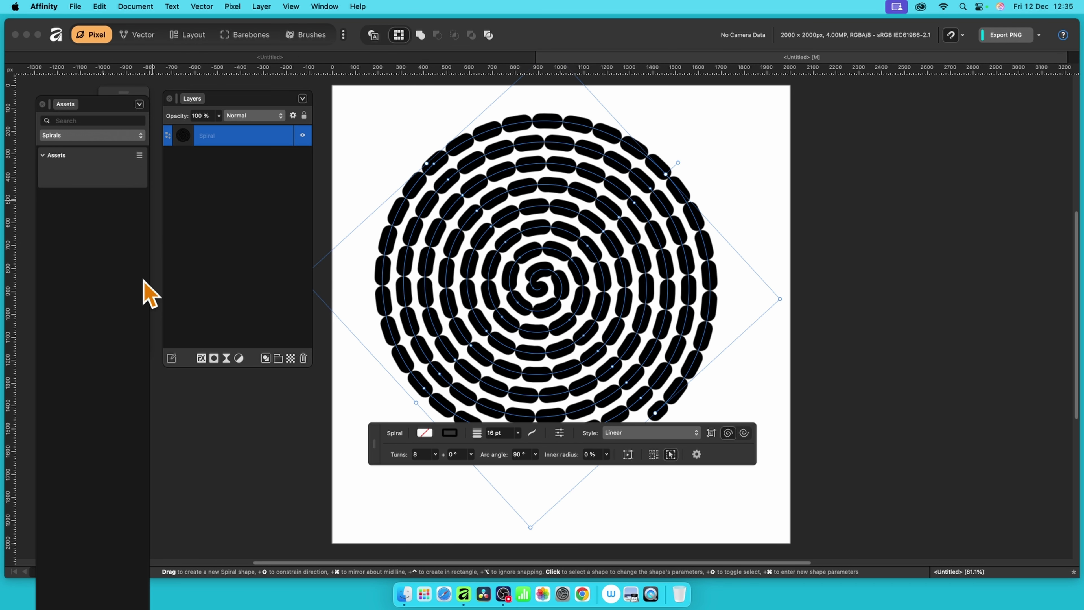
Add the selected dashed spiral to the Assets subcategory of the Spirals category and expand the subcategory
{"action": "left_click", "coordinate": [43, 156]}
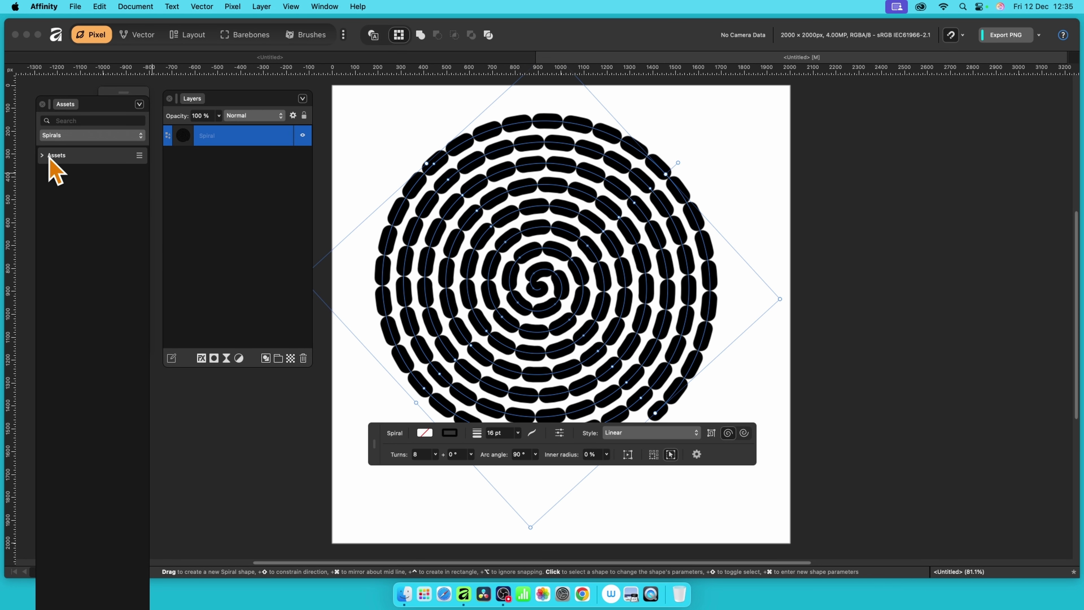
{"action": "left_click", "coordinate": [124, 136]}
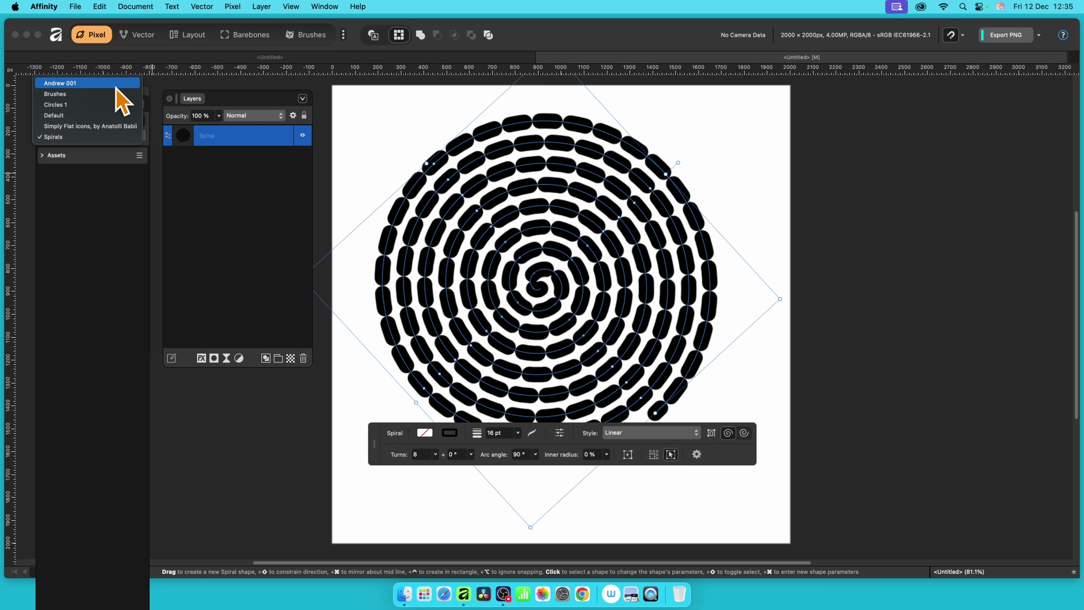
{"action": "left_click", "coordinate": [103, 136]}
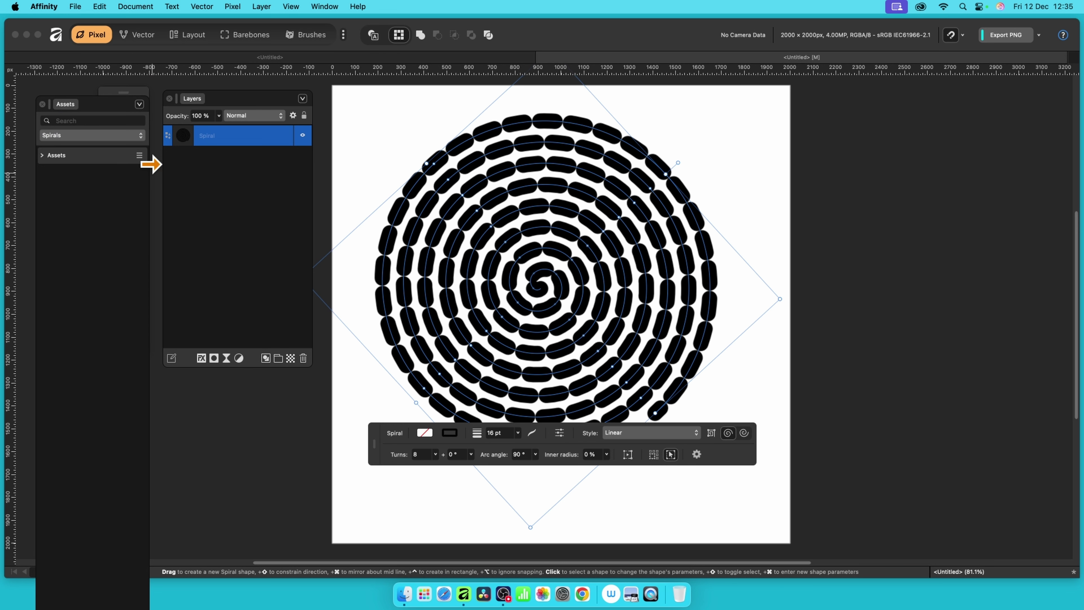
{"action": "left_click", "coordinate": [139, 155]}
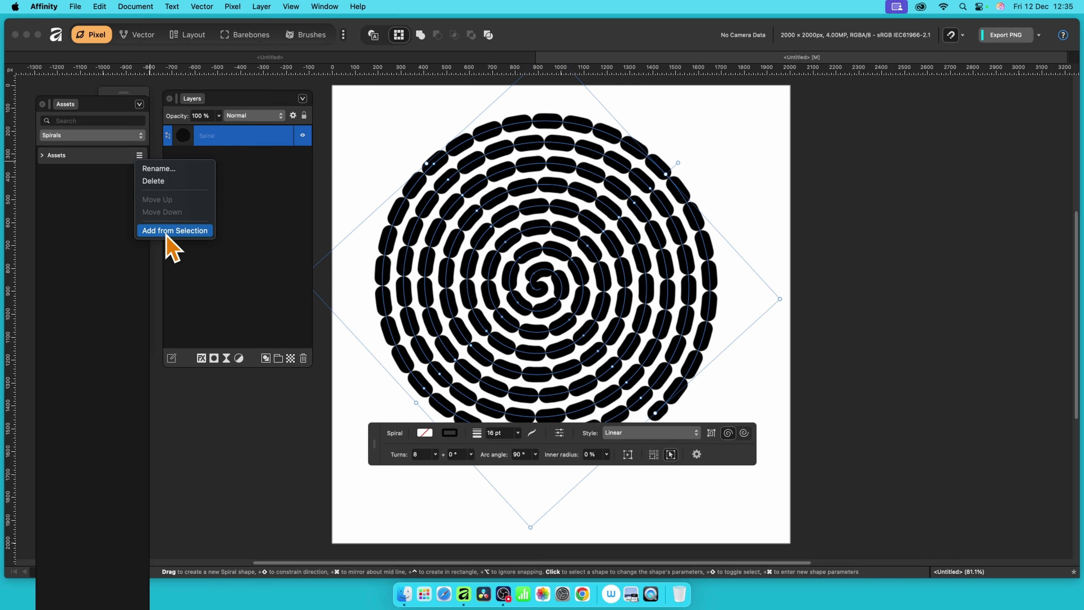
{"action": "left_click", "coordinate": [175, 230]}
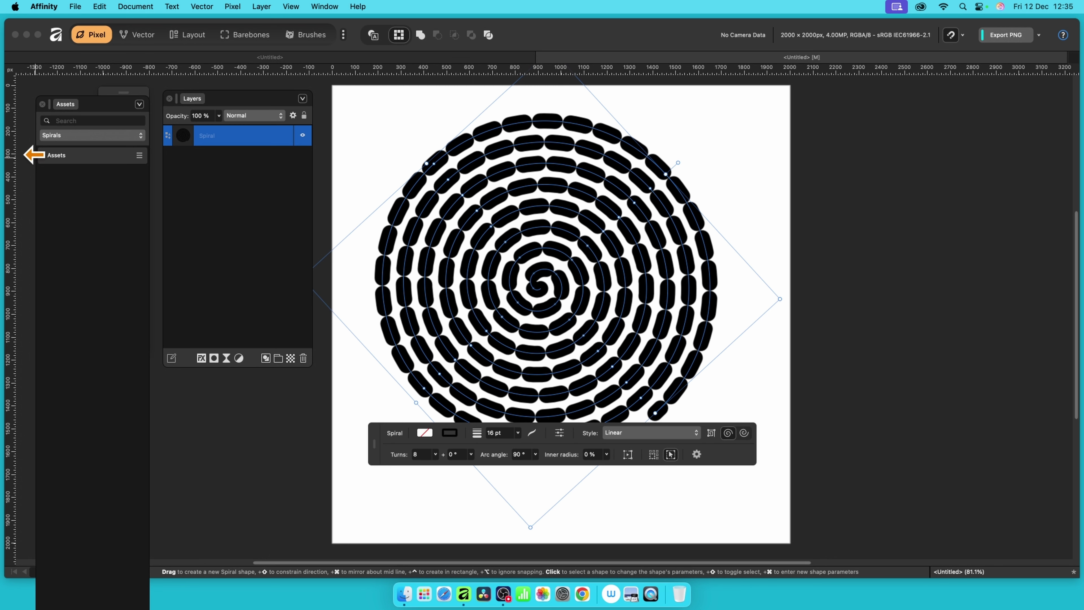
{"action": "left_click", "coordinate": [42, 155]}
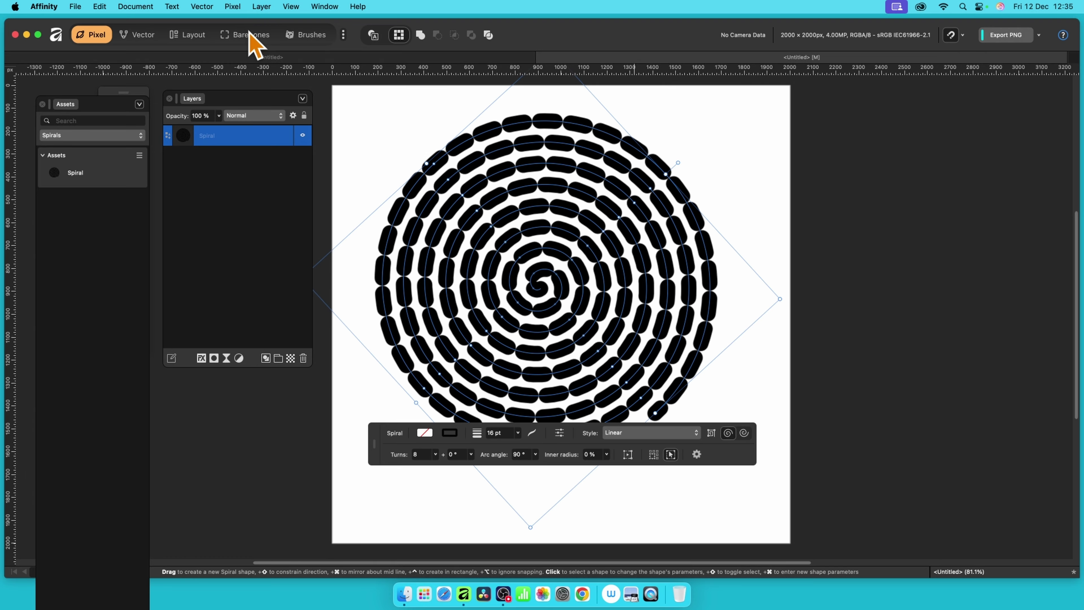
Expand the stroke of the dashed spiral into filled vector shapes
{"action": "right_click", "coordinate": [559, 166]}
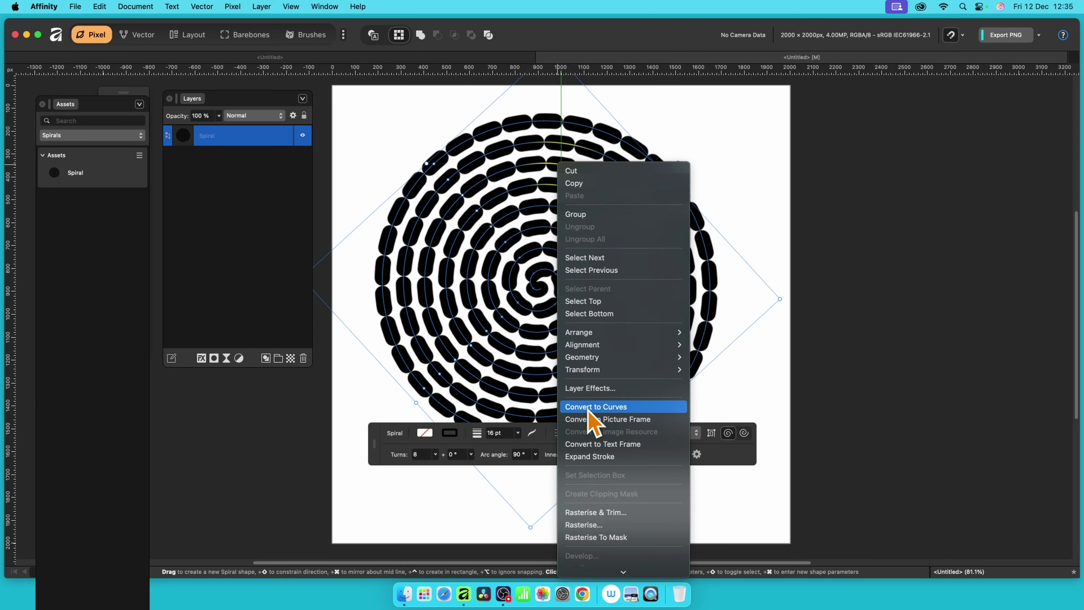
{"action": "left_click", "coordinate": [734, 459]}
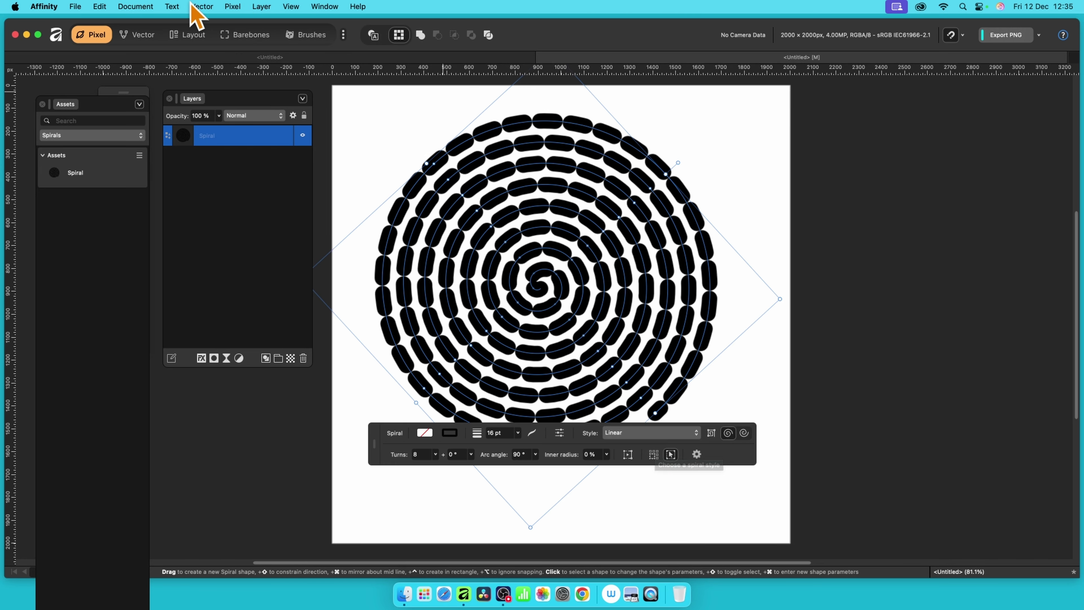
{"action": "left_click", "coordinate": [201, 7]}
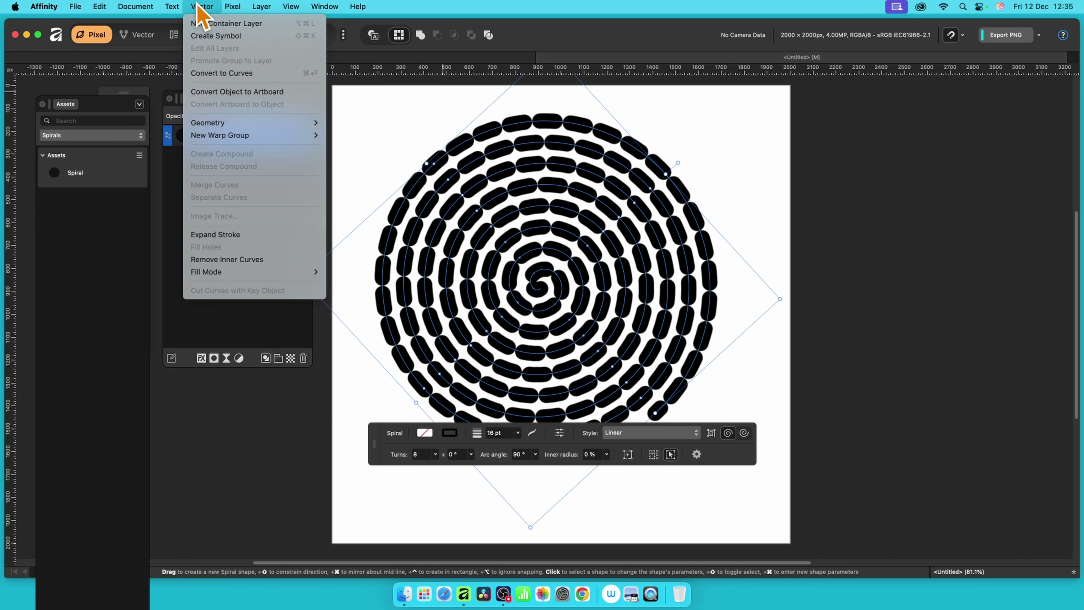
{"action": "left_click", "coordinate": [216, 236]}
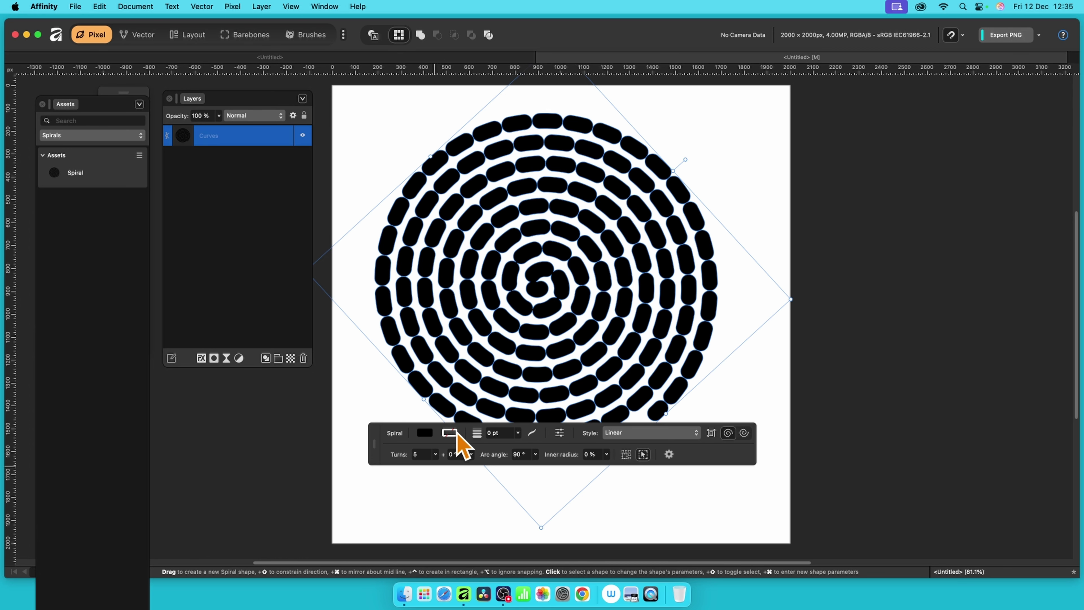
Fill the expanded spiral with the red, green, blue and orange conical gradient from the Gradients swatches
{"action": "left_click", "coordinate": [425, 432]}
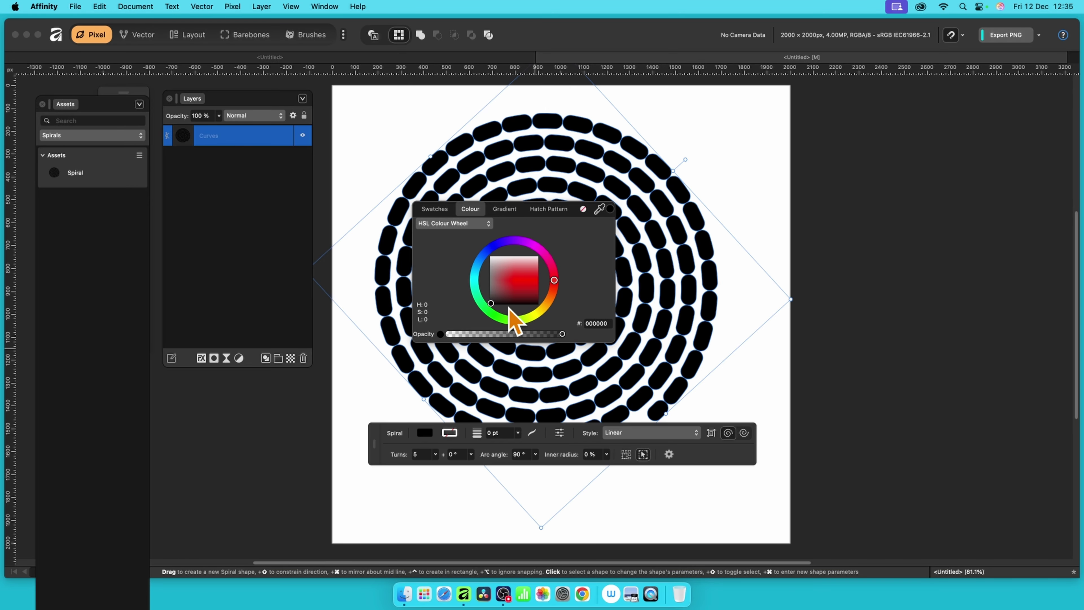
{"action": "left_click", "coordinate": [528, 293]}
{"action": "left_click", "coordinate": [505, 209]}
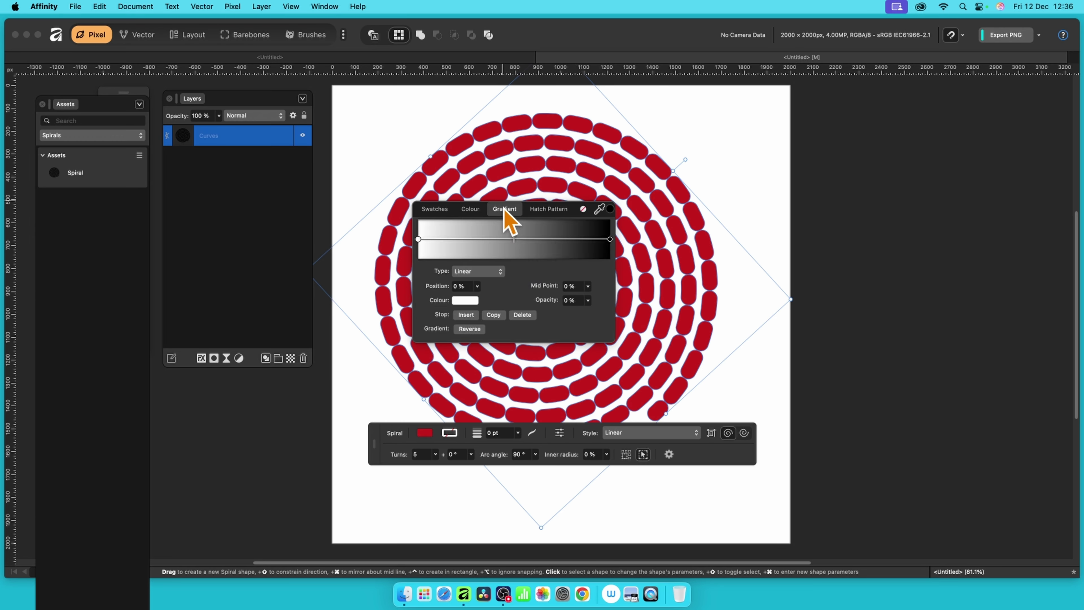
{"action": "left_click", "coordinate": [442, 209]}
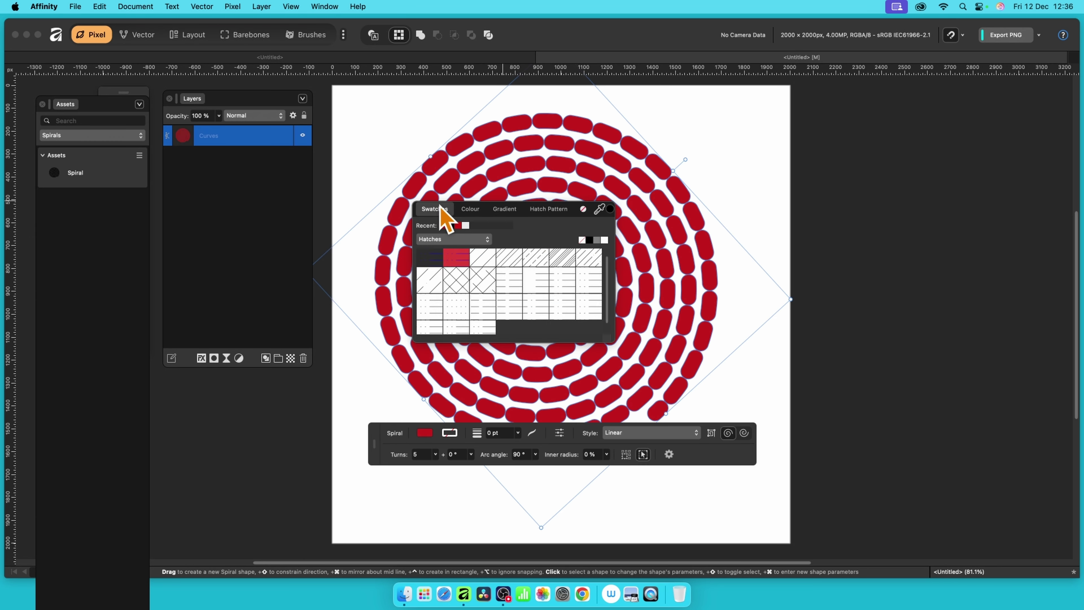
{"action": "left_click", "coordinate": [460, 240]}
{"action": "left_click", "coordinate": [466, 241]}
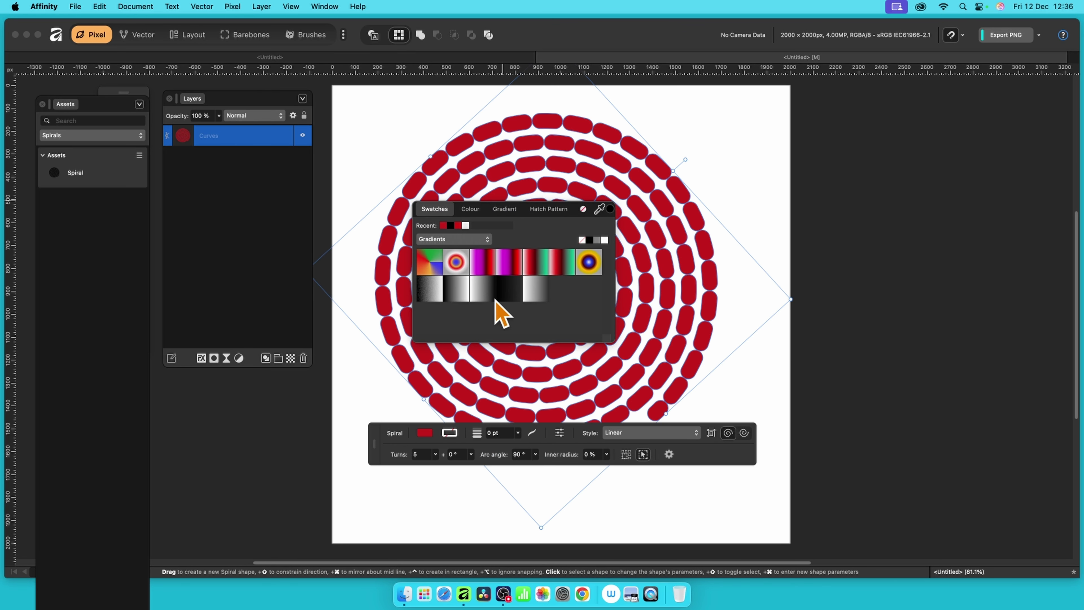
{"action": "left_click", "coordinate": [432, 264]}
{"action": "left_click", "coordinate": [487, 267]}
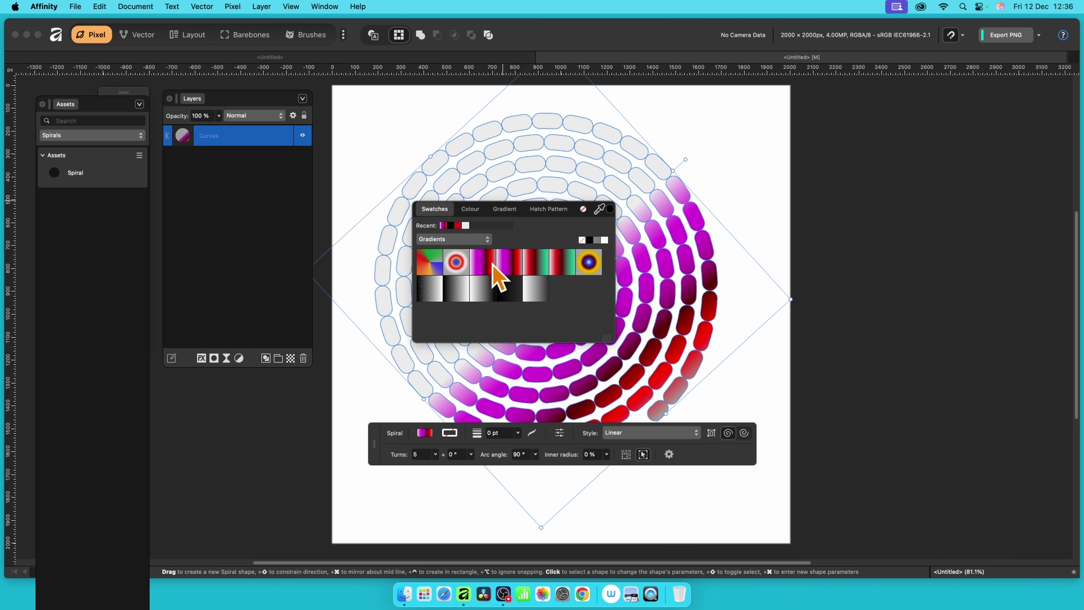
{"action": "left_click", "coordinate": [431, 269]}
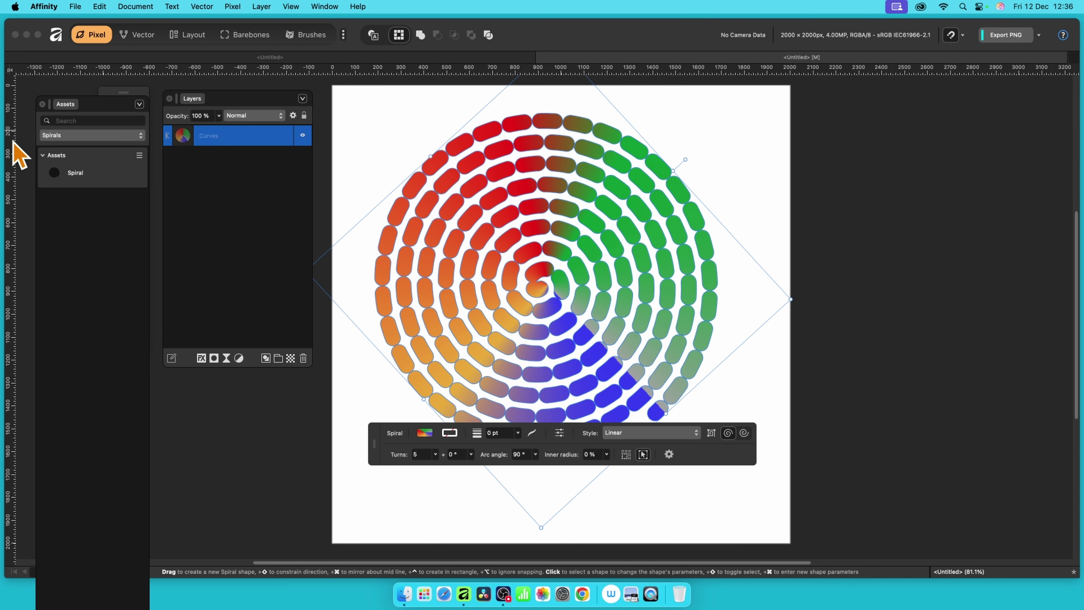
Hide the asset library and apply a 3D layer effect with a 32.6 px radius to the gradient spiral
{"action": "left_click", "coordinate": [43, 104]}
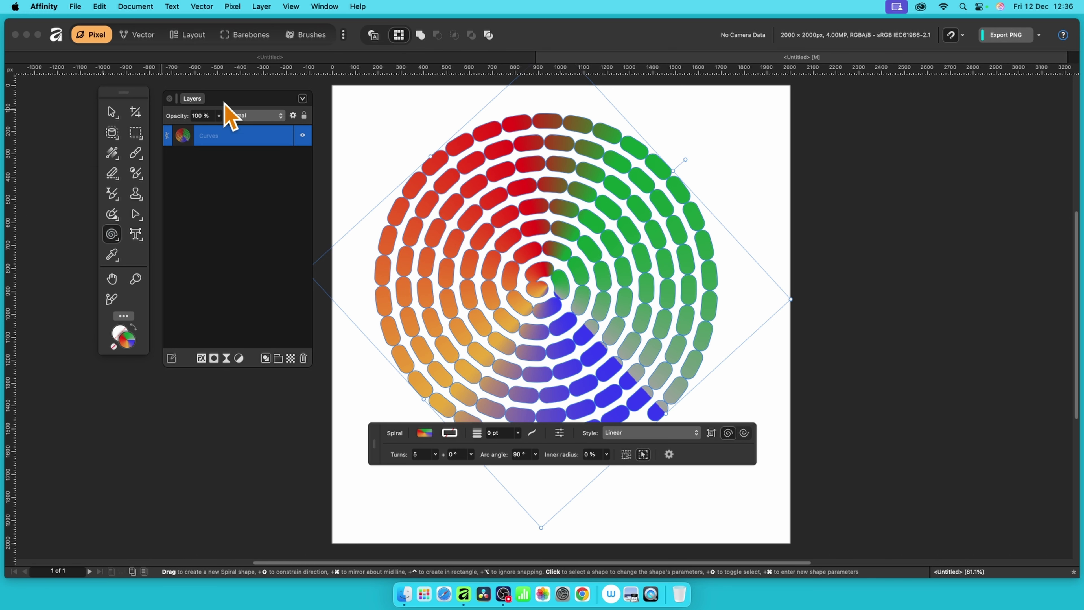
{"action": "left_click_drag", "start_coordinate": [223, 101], "coordinate": [160, 110]}
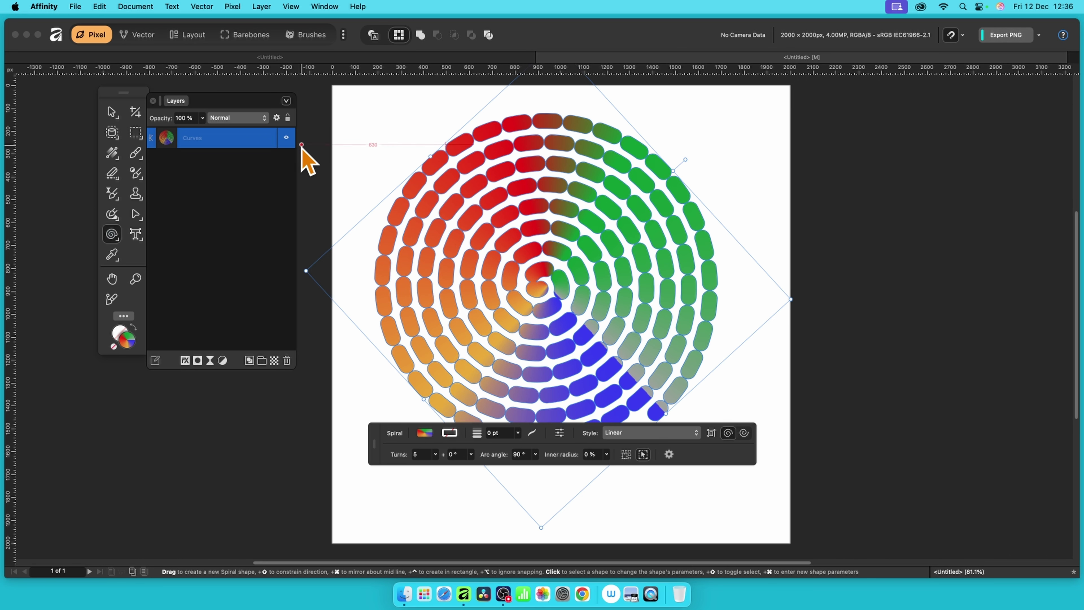
{"action": "left_click", "coordinate": [185, 361]}
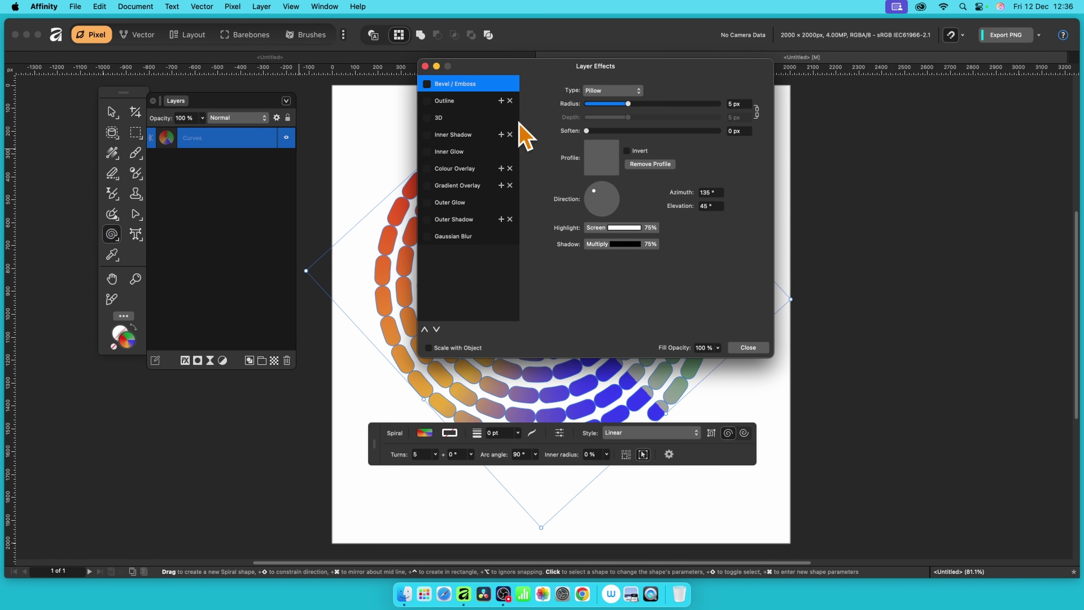
{"action": "left_click", "coordinate": [436, 118]}
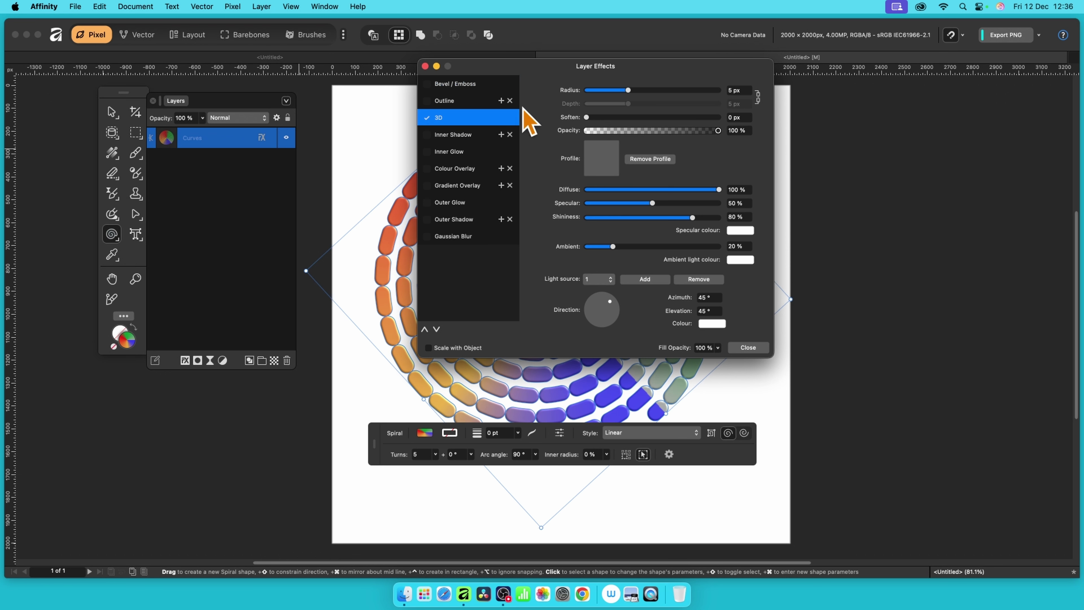
{"action": "left_click_drag", "start_coordinate": [628, 90], "coordinate": [677, 89]}
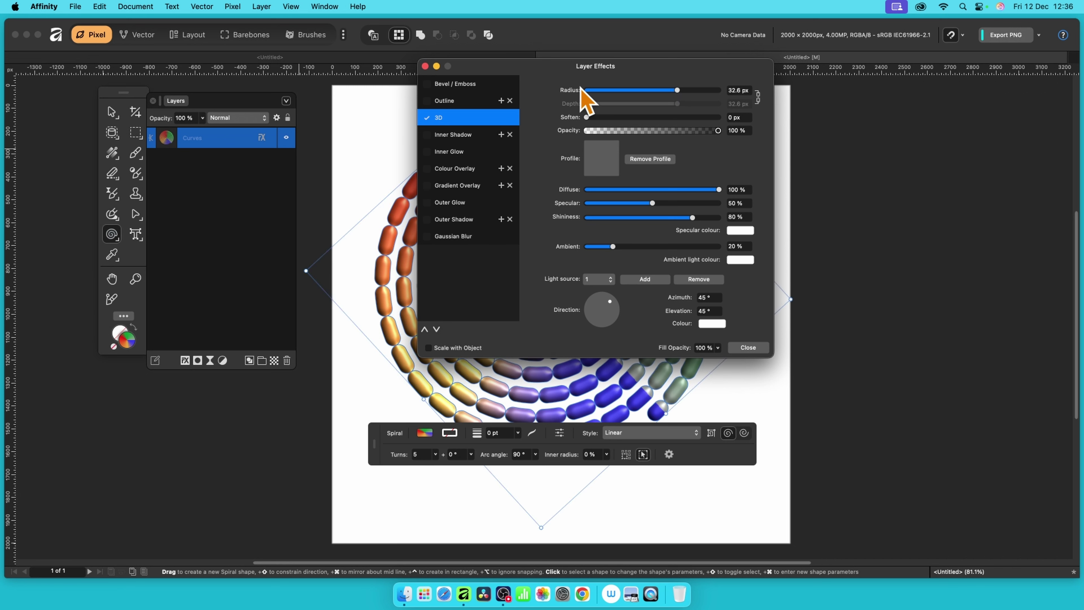
{"action": "left_click", "coordinate": [751, 348]}
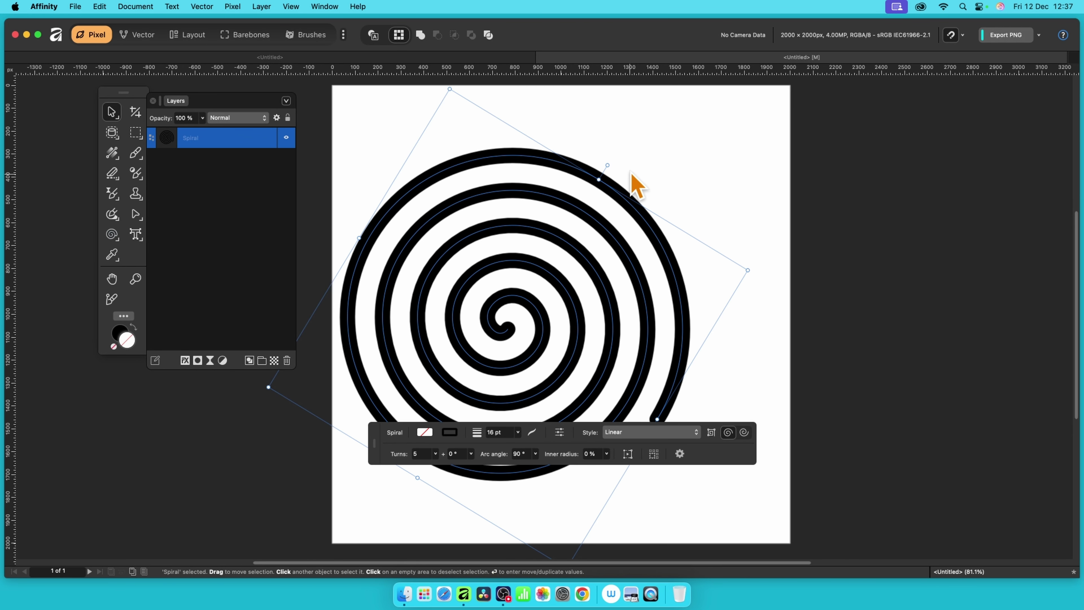
Rotate the five-turn Linear spiral until its bounding box is upright and convert it to curves
{"action": "left_click_drag", "start_coordinate": [608, 163], "coordinate": [509, 165]}
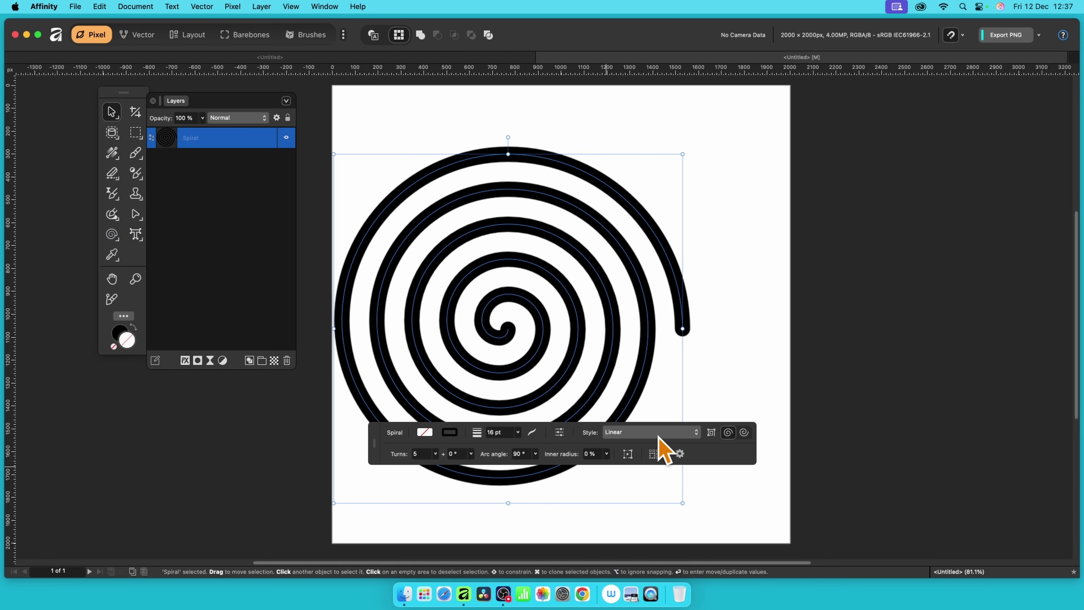
{"action": "left_click", "coordinate": [628, 454]}
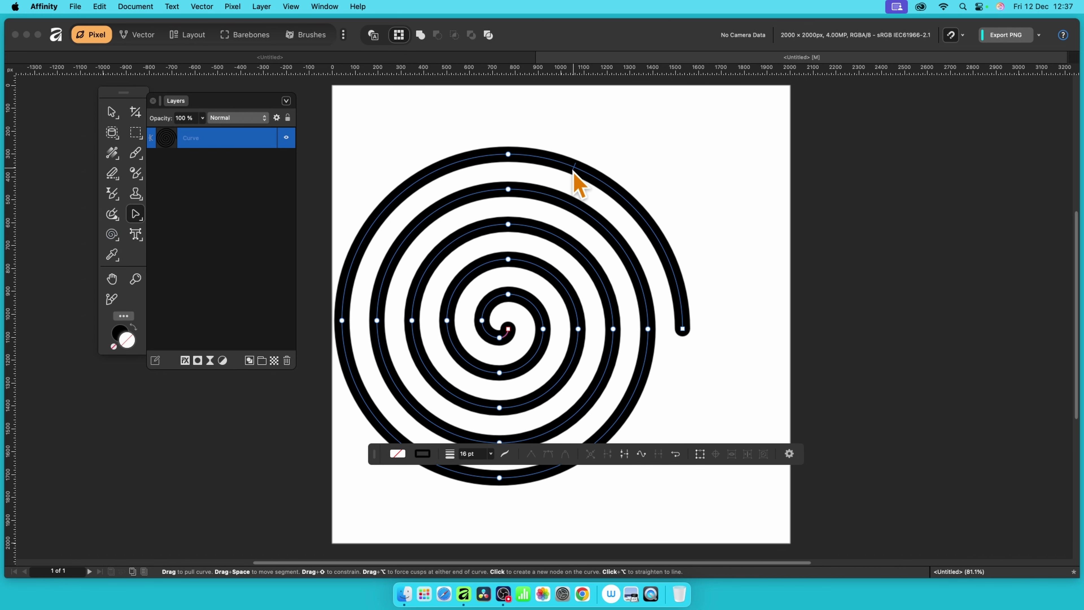
Reshape the converted spiral with the Node tool by pulling the top nodes of its two outermost turns upward and slightly right
{"action": "left_click", "coordinate": [136, 219]}
{"action": "left_click", "coordinate": [180, 229]}
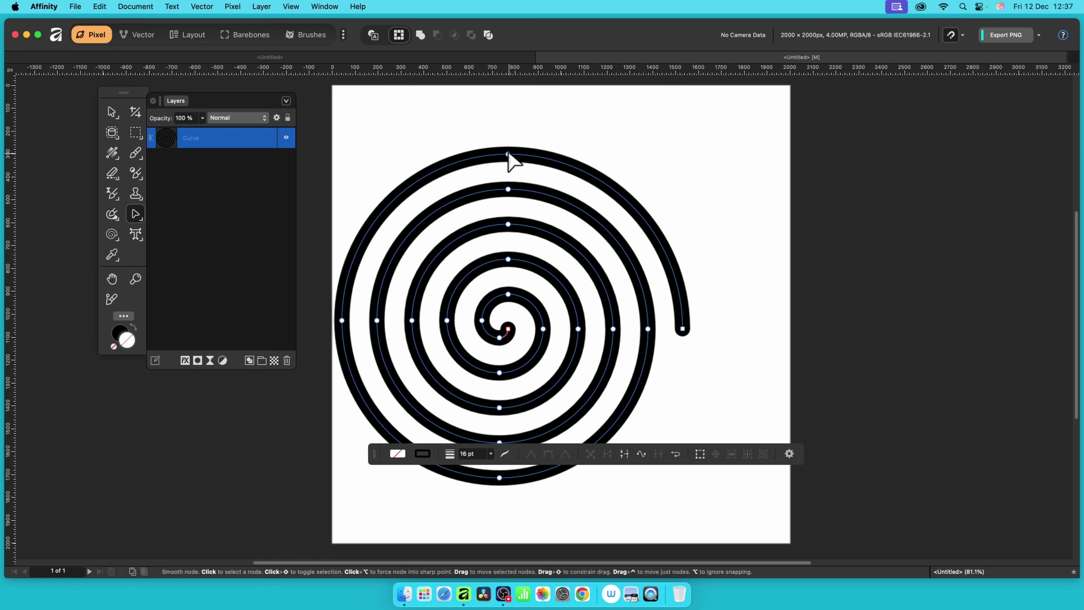
{"action": "left_click_drag", "start_coordinate": [509, 154], "coordinate": [517, 131]}
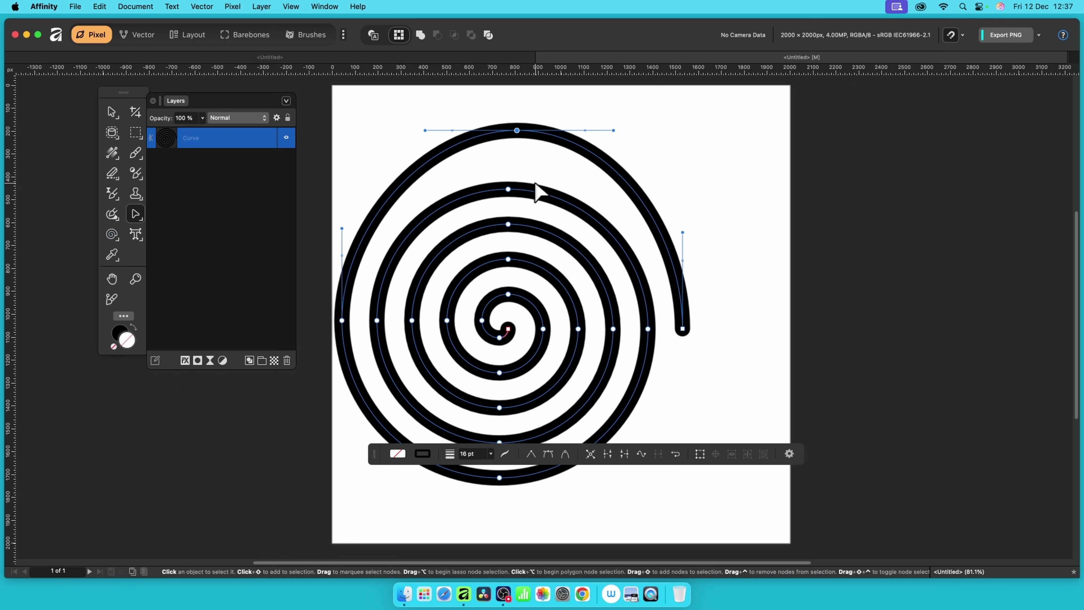
{"action": "left_click_drag", "start_coordinate": [508, 189], "coordinate": [537, 174]}
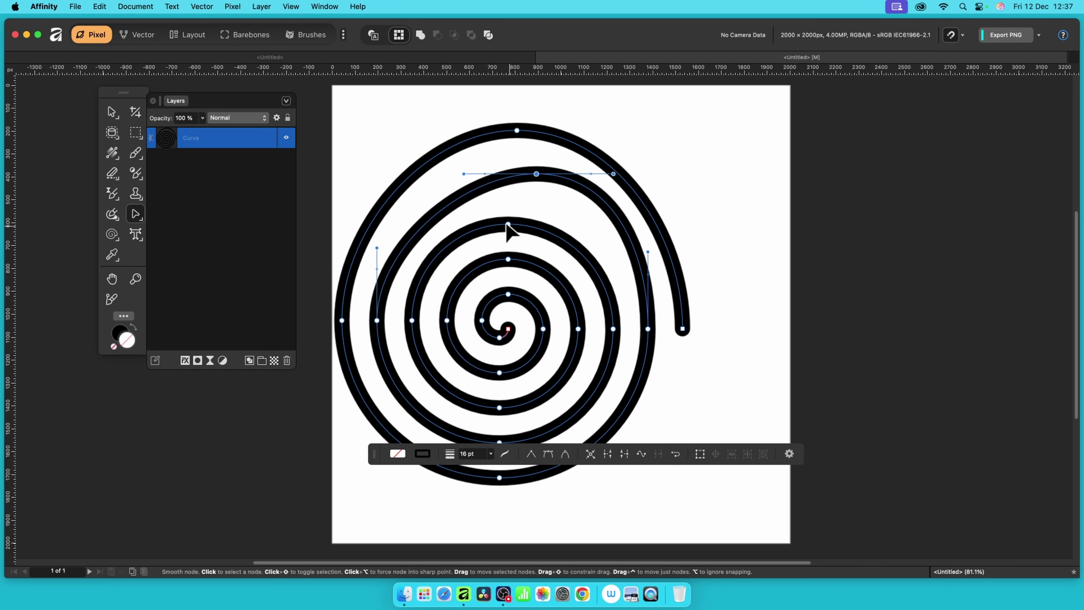
Try to distort the spiral's inner turns by pulling their top nodes upward and the two inner bottom nodes downward
{"action": "left_click_drag", "start_coordinate": [508, 225], "coordinate": [499, 217]}
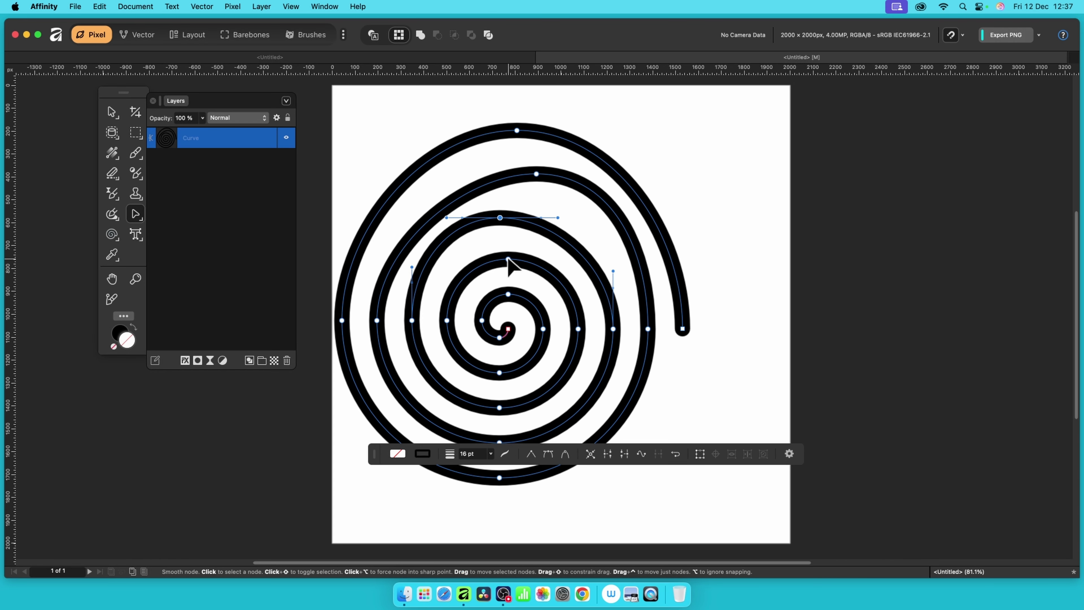
{"action": "left_click_drag", "start_coordinate": [508, 260], "coordinate": [517, 252]}
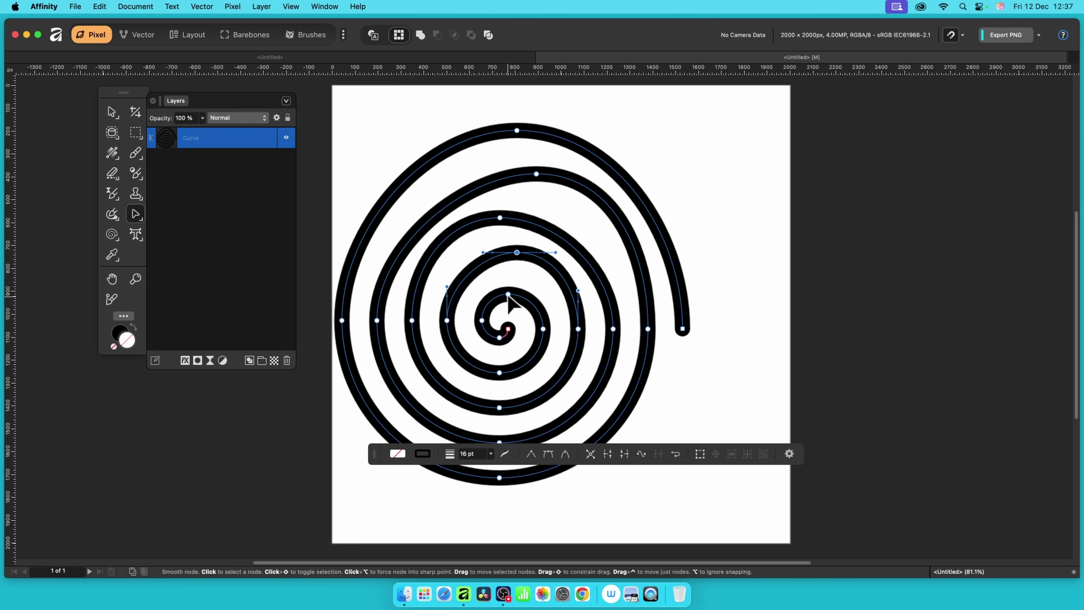
{"action": "left_click_drag", "start_coordinate": [508, 294], "coordinate": [516, 287]}
{"action": "left_click_drag", "start_coordinate": [500, 372], "coordinate": [493, 418]}
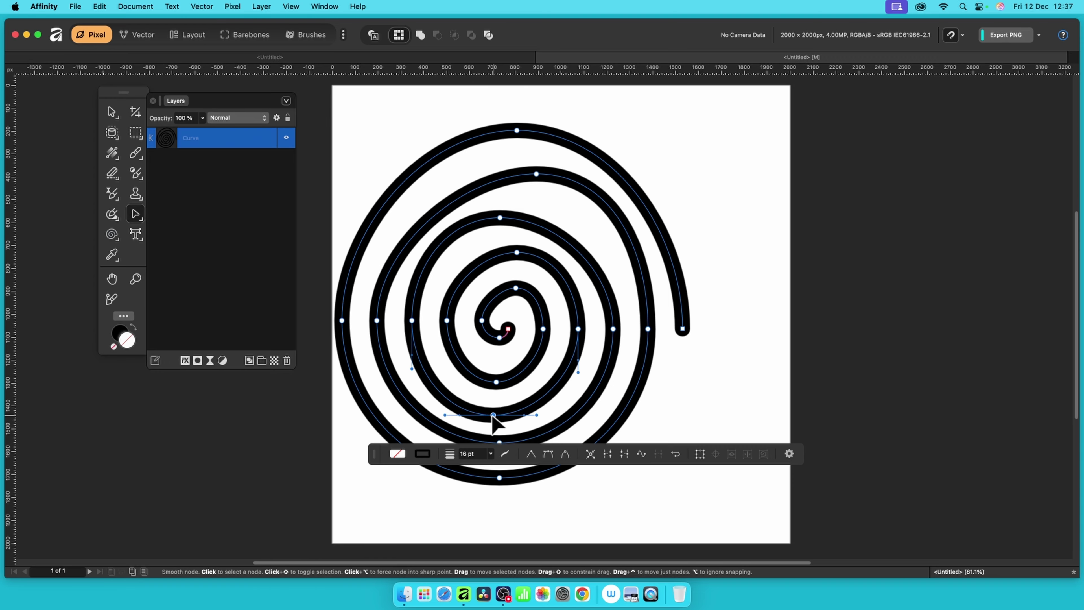
{"action": "left_click", "coordinate": [408, 326]}
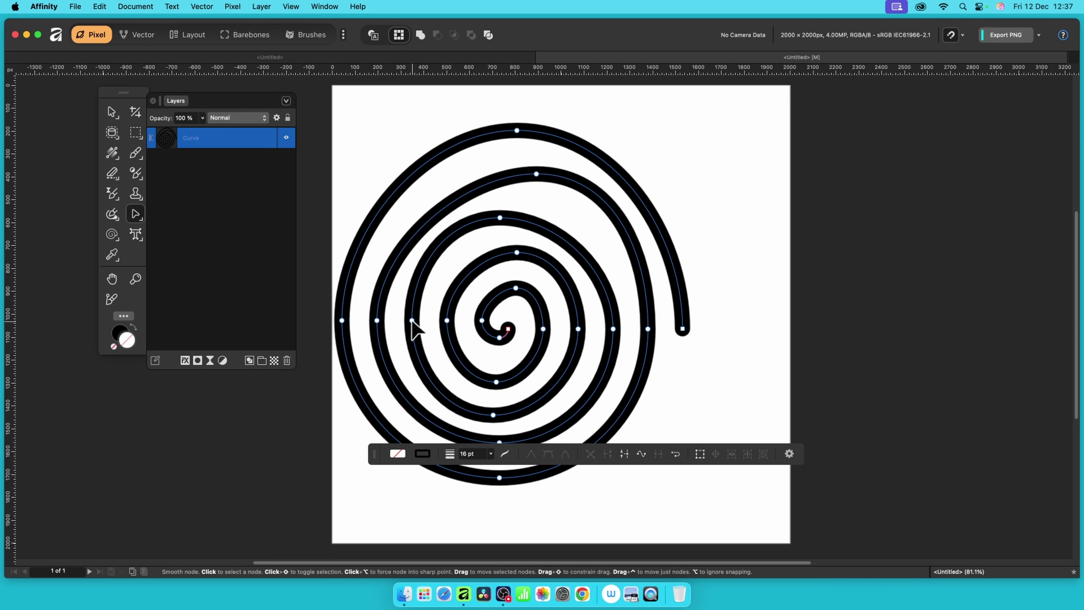
{"action": "left_click_drag", "start_coordinate": [412, 321], "coordinate": [412, 321]}
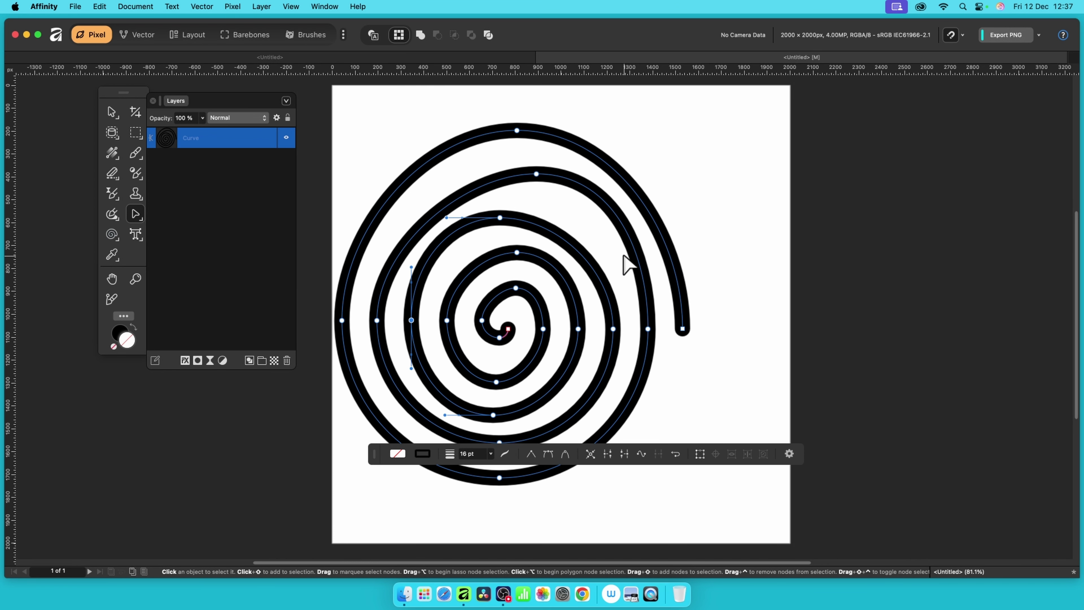
Try adding a sharp node near the top of the second outermost turn and moving it up and to the left
{"action": "left_click", "coordinate": [506, 177], "text": "alt"}
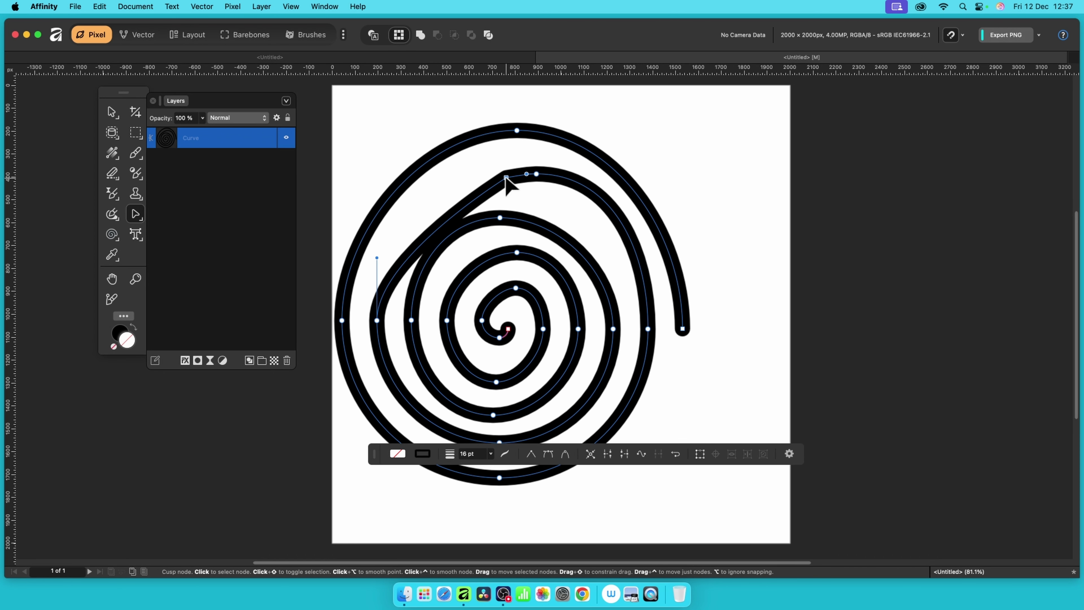
{"action": "left_click", "coordinate": [505, 177], "text": "alt"}
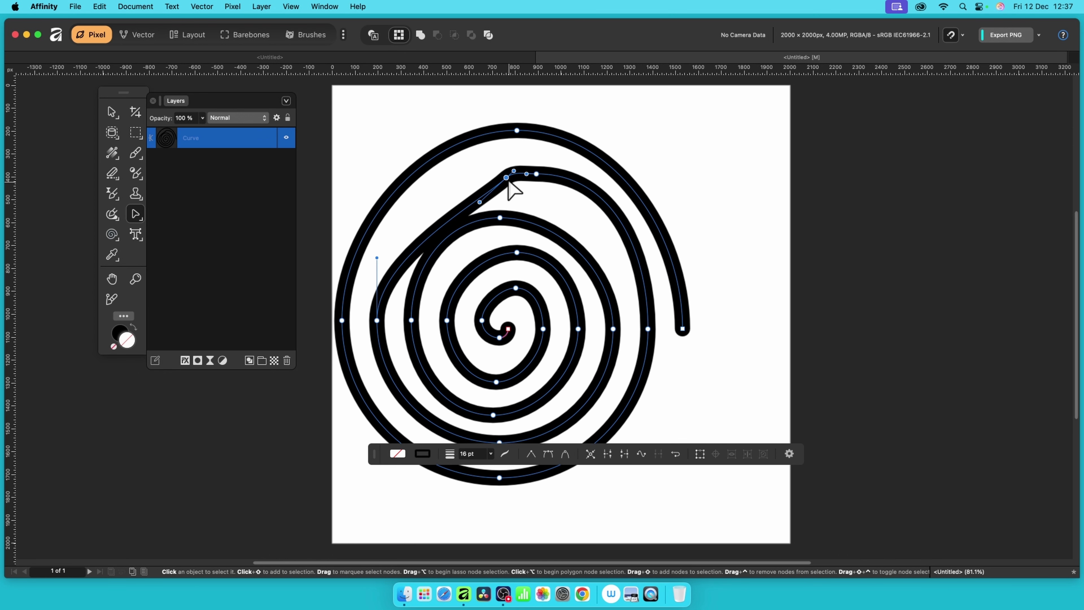
{"action": "left_click_drag", "start_coordinate": [506, 178], "coordinate": [481, 169]}
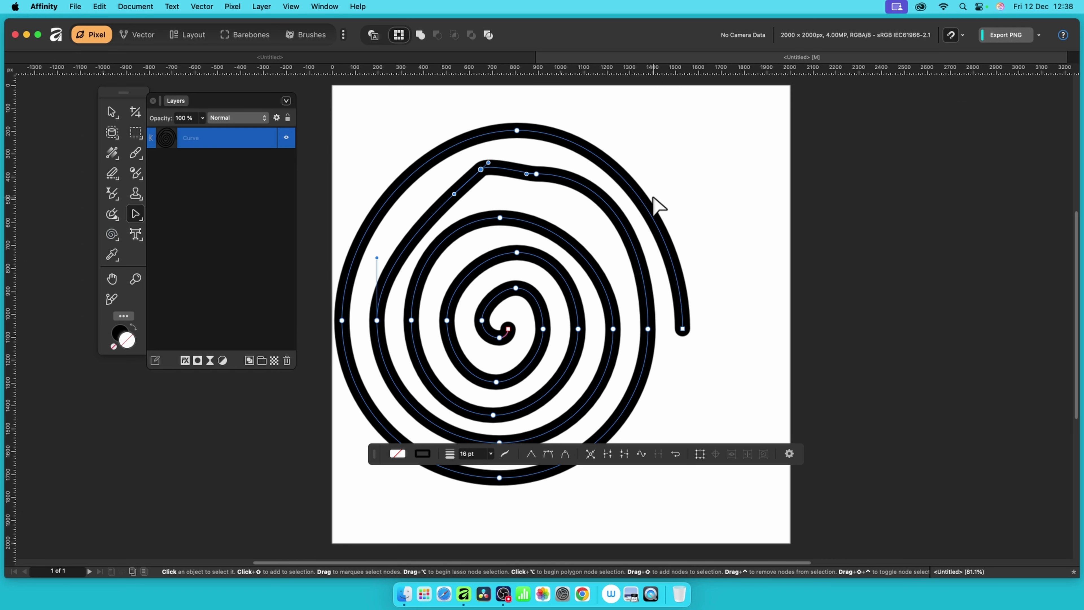
Undo the node edits and the conversion to curves, back to the editable five-turn Linear spiral
{"action": "key", "text": "super+z"}
{"action": "key", "text": "super+z"}
{"action": "key", "text": "super+z"}
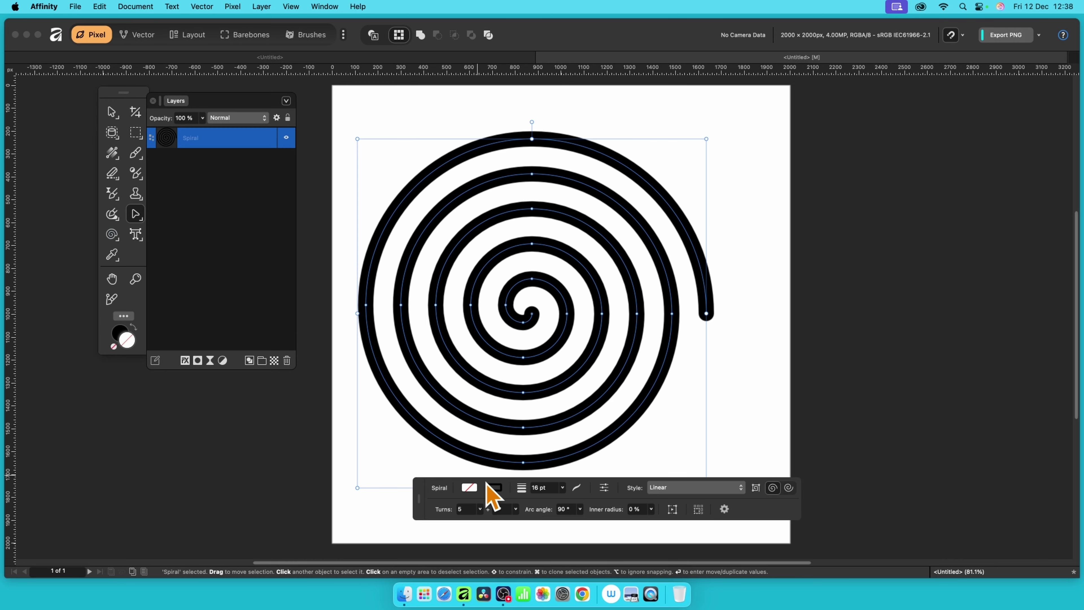
Fill the five-turn Linear spiral with a muted red from the HSL colour wheel
{"action": "left_click", "coordinate": [470, 489]}
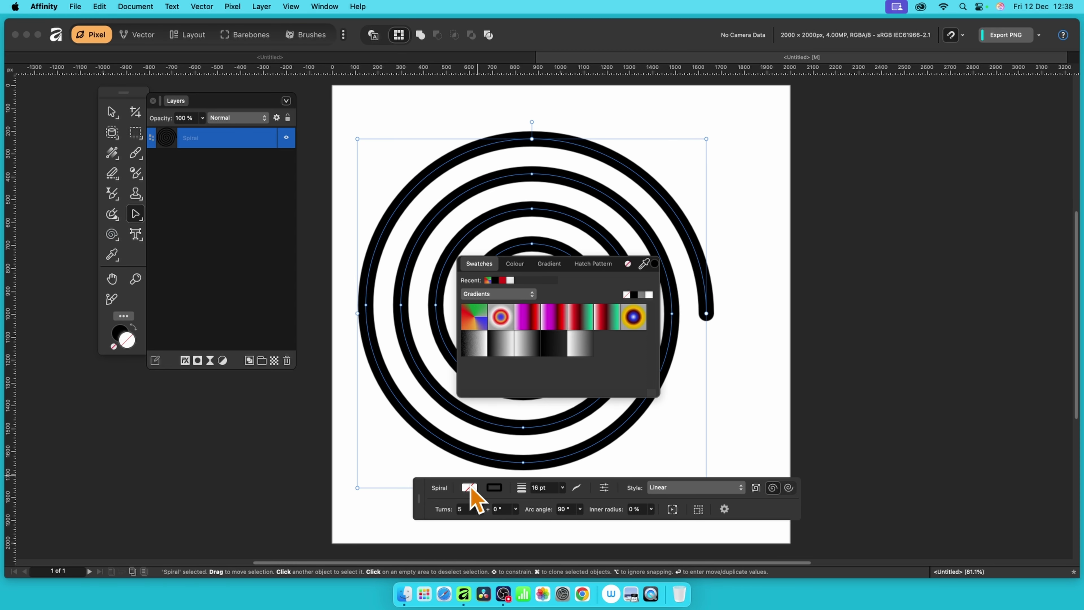
{"action": "left_click", "coordinate": [514, 265]}
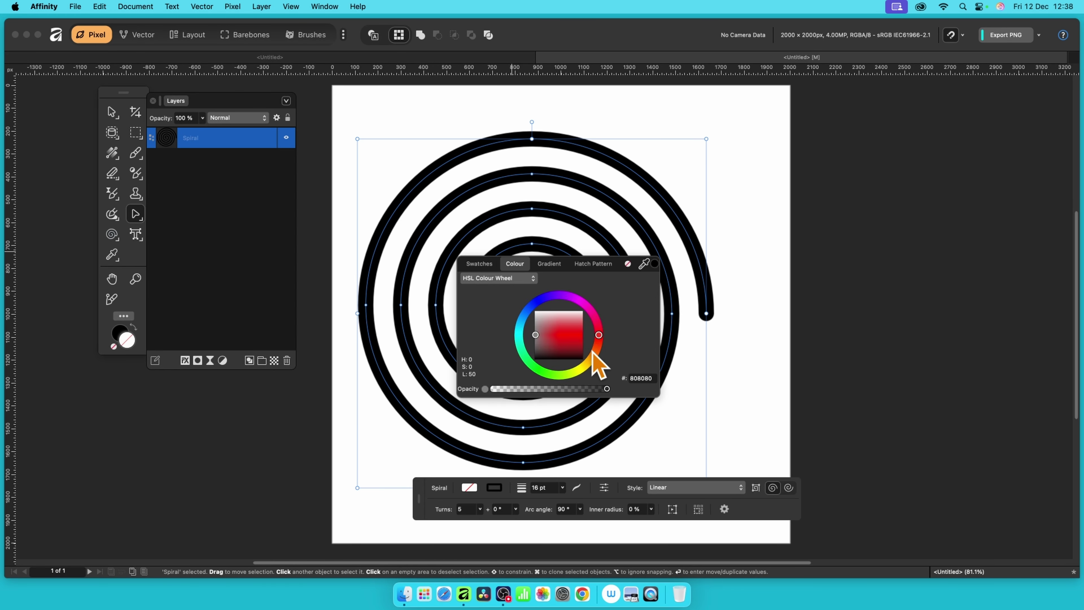
{"action": "mouse_move", "coordinate": [559, 334]}
{"action": "left_mouse_down"}
{"action": "mouse_move", "coordinate": [565, 342]}
{"action": "mouse_move", "coordinate": [564, 332]}
{"action": "left_mouse_up"}
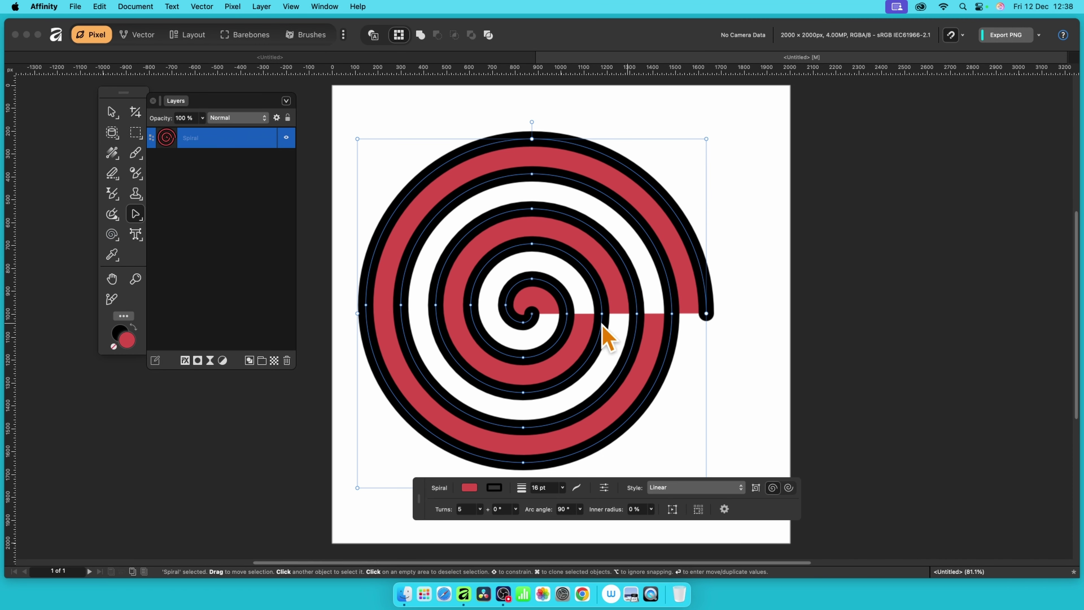
Thin the red-filled spiral's stroke to 3 pt and raise its turns to 8, then to 16
{"action": "left_click", "coordinate": [479, 509]}
{"action": "left_click_drag", "start_coordinate": [486, 521], "coordinate": [496, 521]}
{"action": "left_click", "coordinate": [562, 488]}
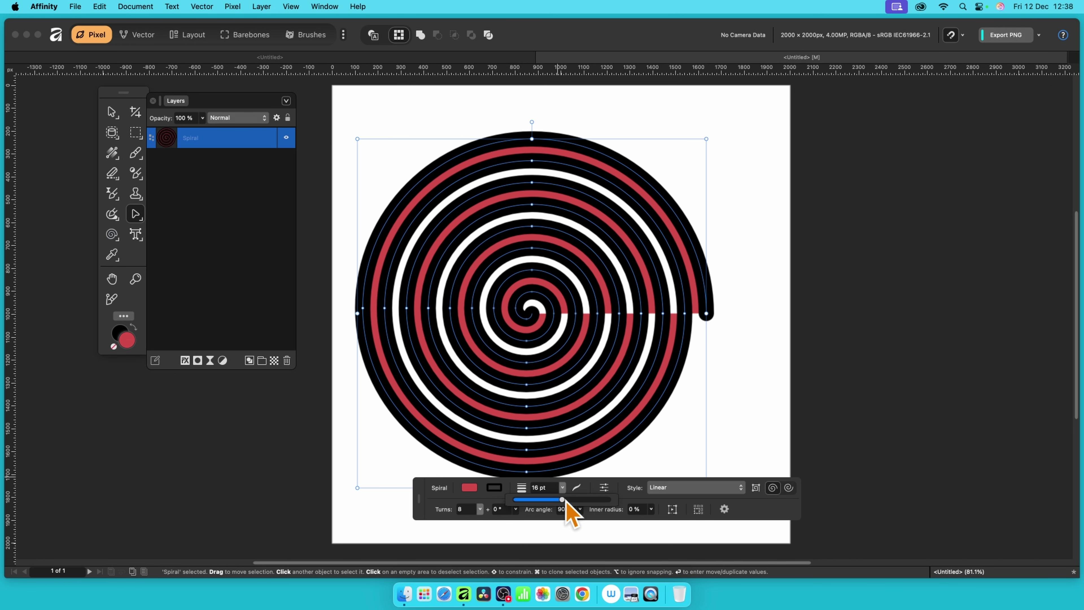
{"action": "left_click_drag", "start_coordinate": [555, 500], "coordinate": [541, 499]}
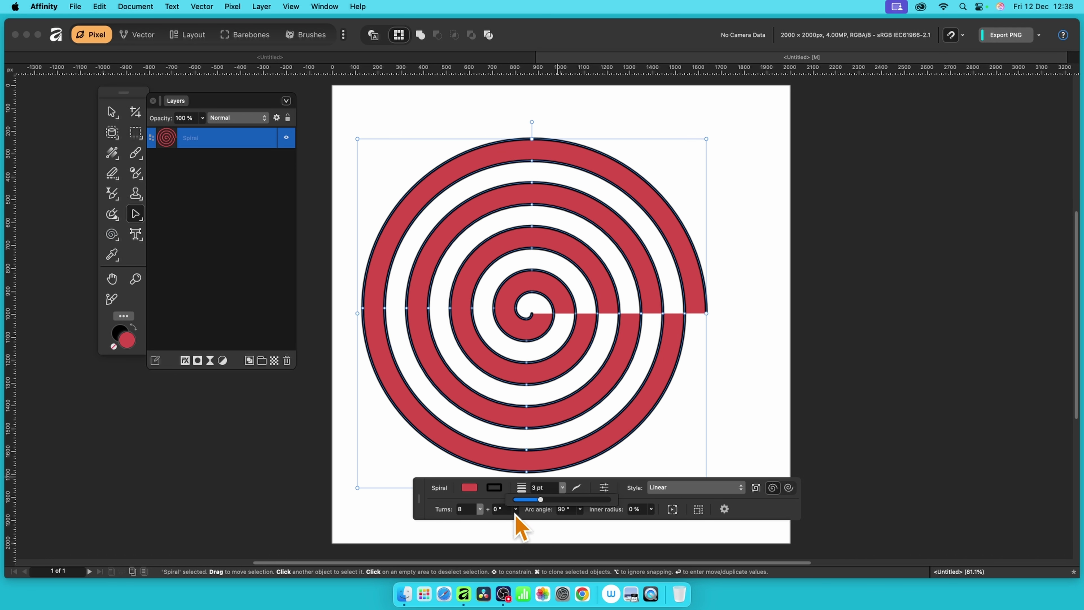
{"action": "left_click", "coordinate": [479, 509]}
{"action": "left_click_drag", "start_coordinate": [486, 521], "coordinate": [515, 521]}
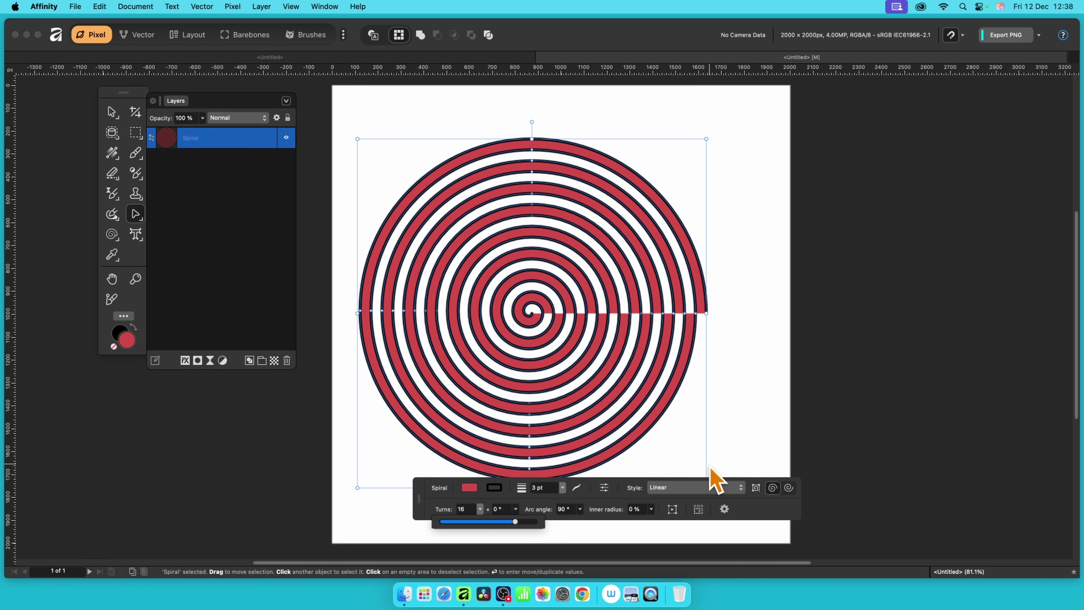
Try the Counter Semi-circular style on the 16-turn spiral, then change the style to Semi-circular
{"action": "left_click", "coordinate": [685, 487]}
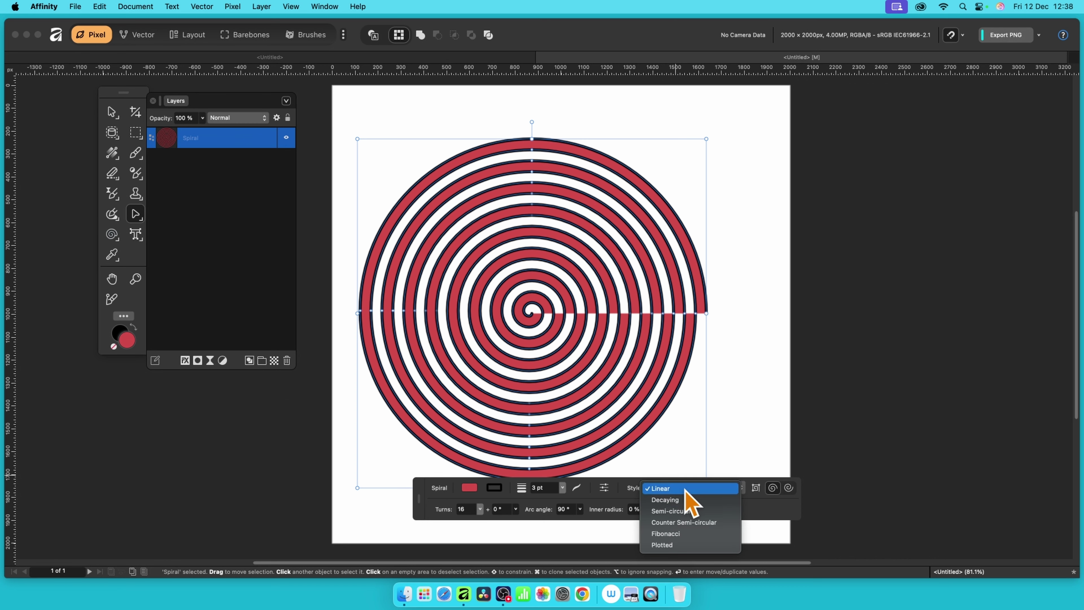
{"action": "left_click", "coordinate": [681, 523]}
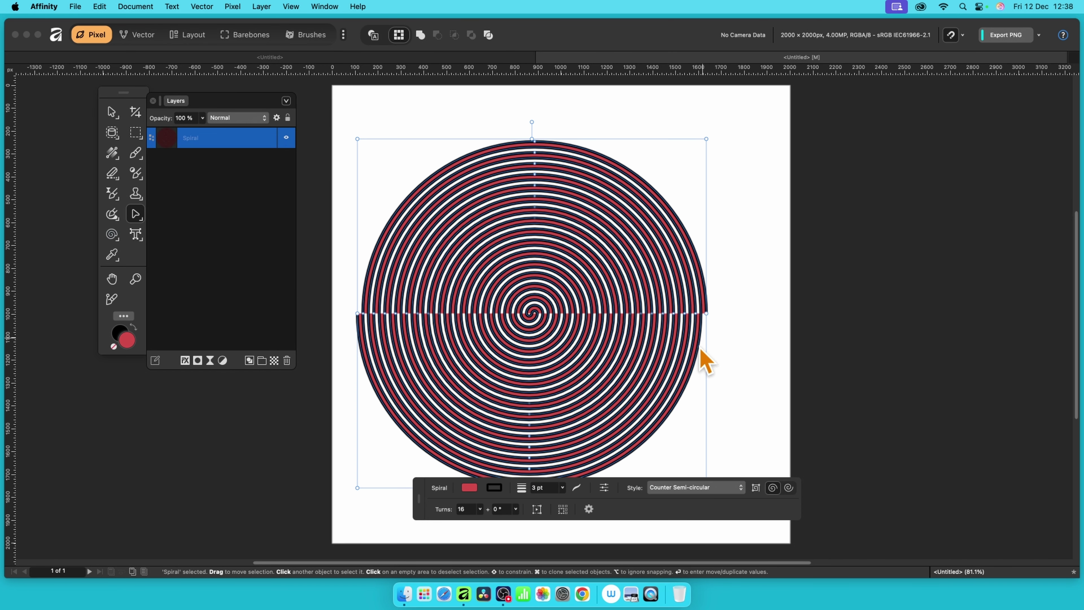
{"action": "left_click", "coordinate": [676, 488]}
{"action": "left_click", "coordinate": [681, 477]}
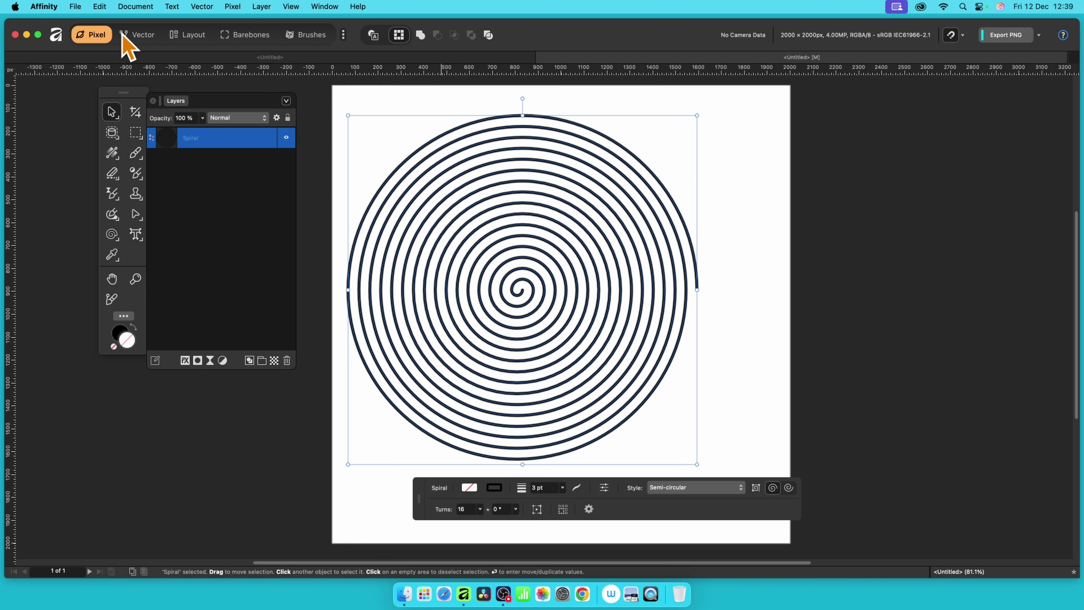
Switch to the Vector studio and try a contour offset of about -10.5 px on the Semi-circular spiral, then reset it
{"action": "left_click", "coordinate": [141, 35]}
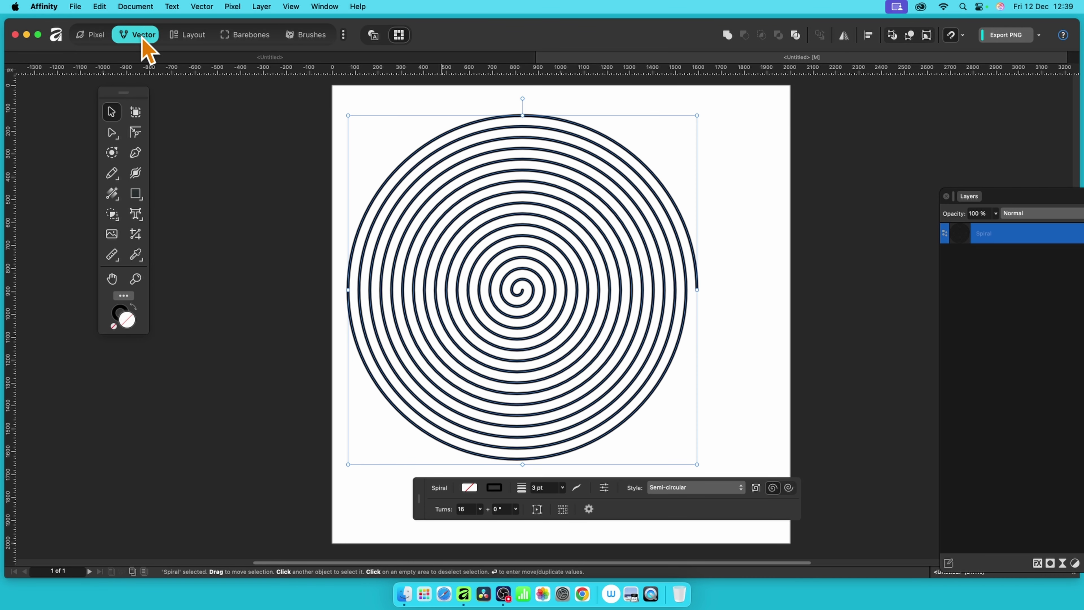
{"action": "left_click", "coordinate": [113, 154]}
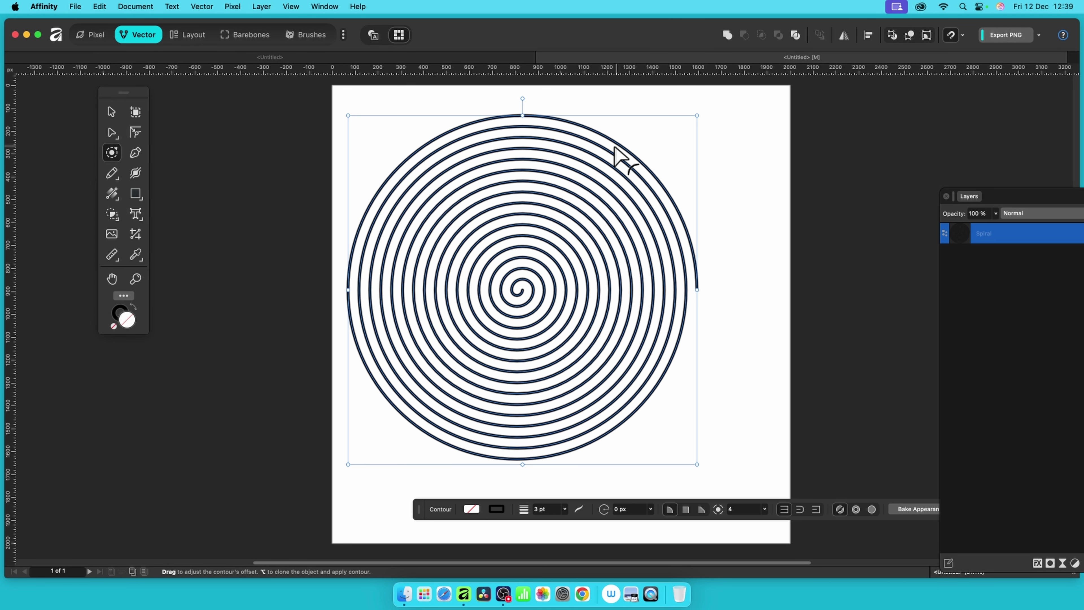
{"action": "mouse_move", "coordinate": [622, 148]}
{"action": "left_mouse_down"}
{"action": "mouse_move", "coordinate": [641, 150]}
{"action": "mouse_move", "coordinate": [620, 168]}
{"action": "left_mouse_up"}
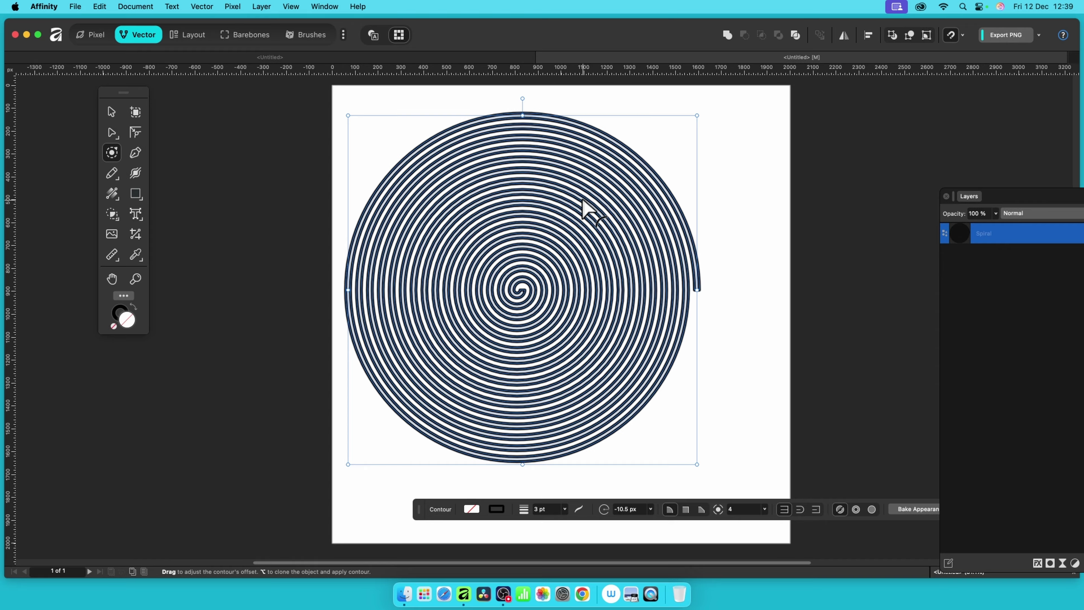
{"action": "left_click", "coordinate": [580, 234]}
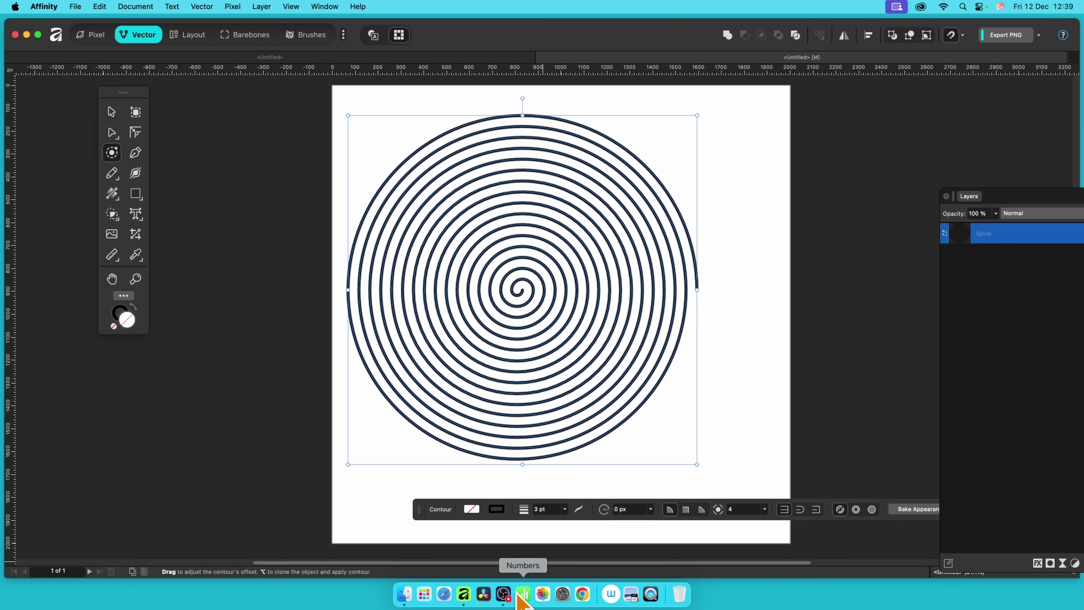
Thicken the Semi-circular spiral's stroke to 9 pt and expand the stroke into a filled curve
{"action": "left_click", "coordinate": [564, 509]}
{"action": "left_click_drag", "start_coordinate": [571, 533], "coordinate": [577, 530]}
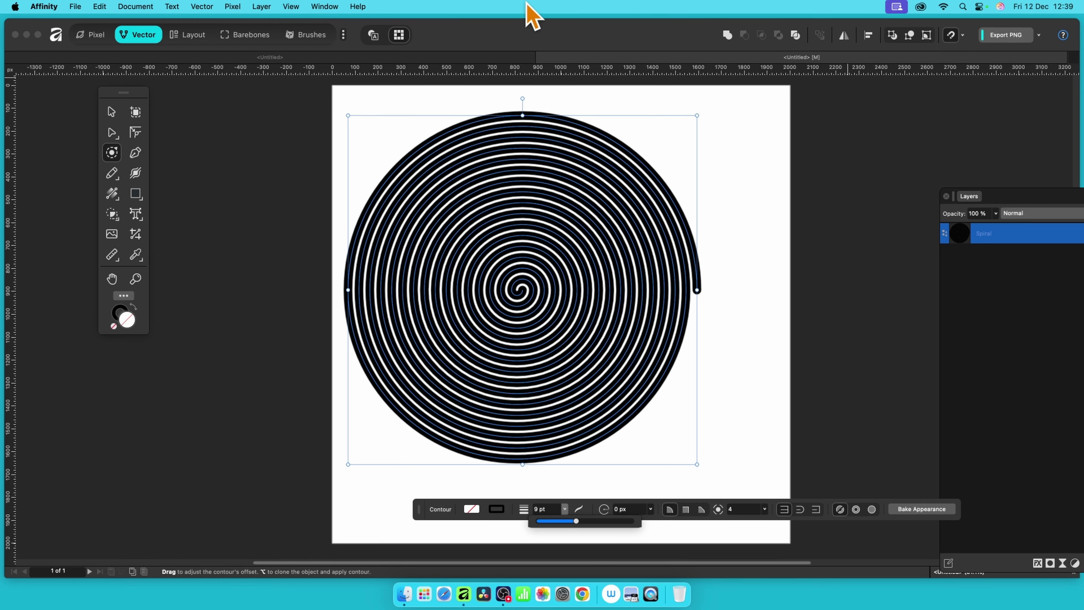
{"action": "left_click", "coordinate": [202, 7]}
{"action": "left_click", "coordinate": [231, 236]}
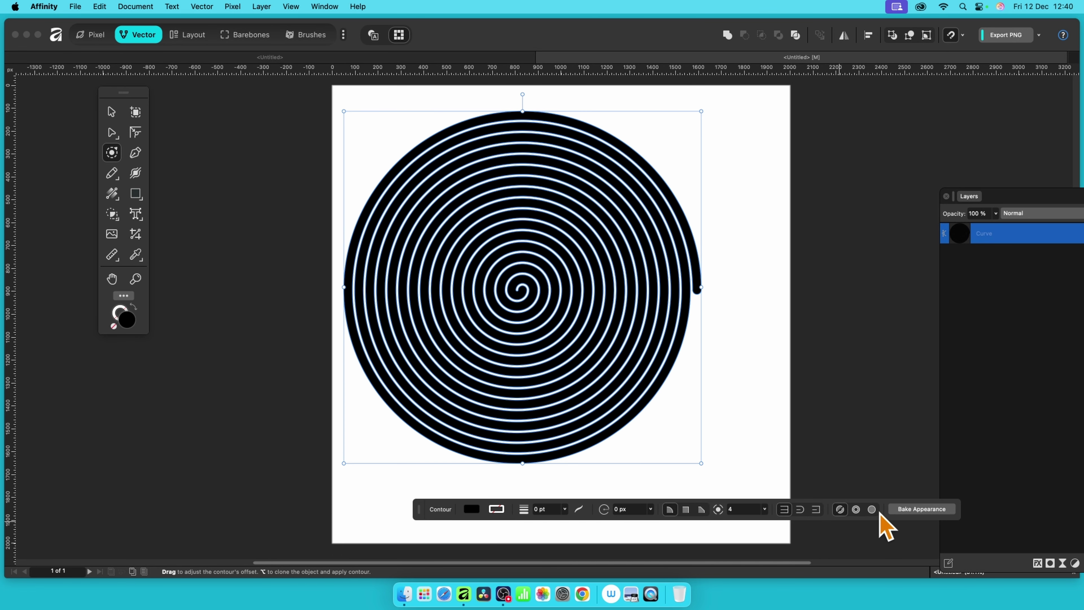
Change the contour type for the expanded spiral, give it a contour of about 3.3 px and adjust the offset
{"action": "left_click", "coordinate": [856, 510]}
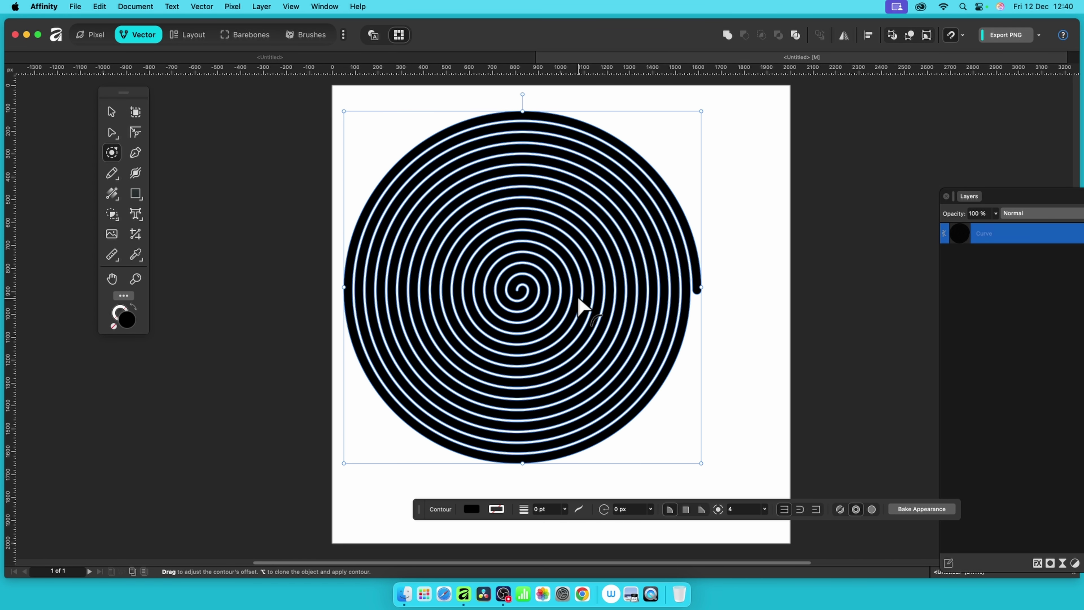
{"action": "mouse_move", "coordinate": [581, 305]}
{"action": "left_mouse_down"}
{"action": "mouse_move", "coordinate": [589, 316]}
{"action": "mouse_move", "coordinate": [578, 300]}
{"action": "mouse_move", "coordinate": [581, 310]}
{"action": "left_mouse_up"}
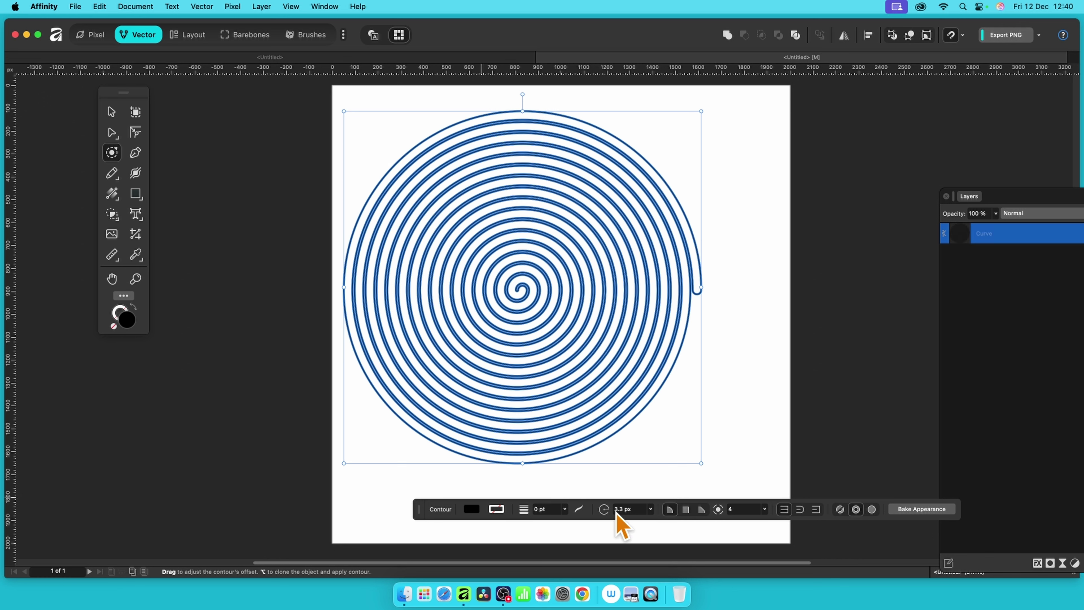
{"action": "left_click", "coordinate": [651, 509]}
{"action": "left_click_drag", "start_coordinate": [646, 521], "coordinate": [648, 522]}
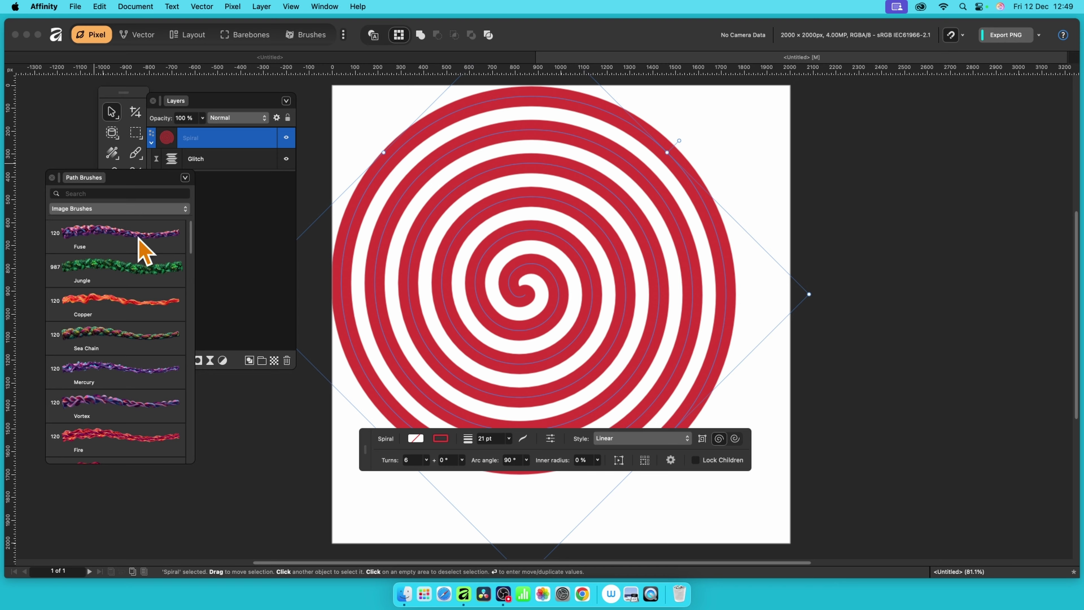
{"action": "left_click", "coordinate": [325, 6]}
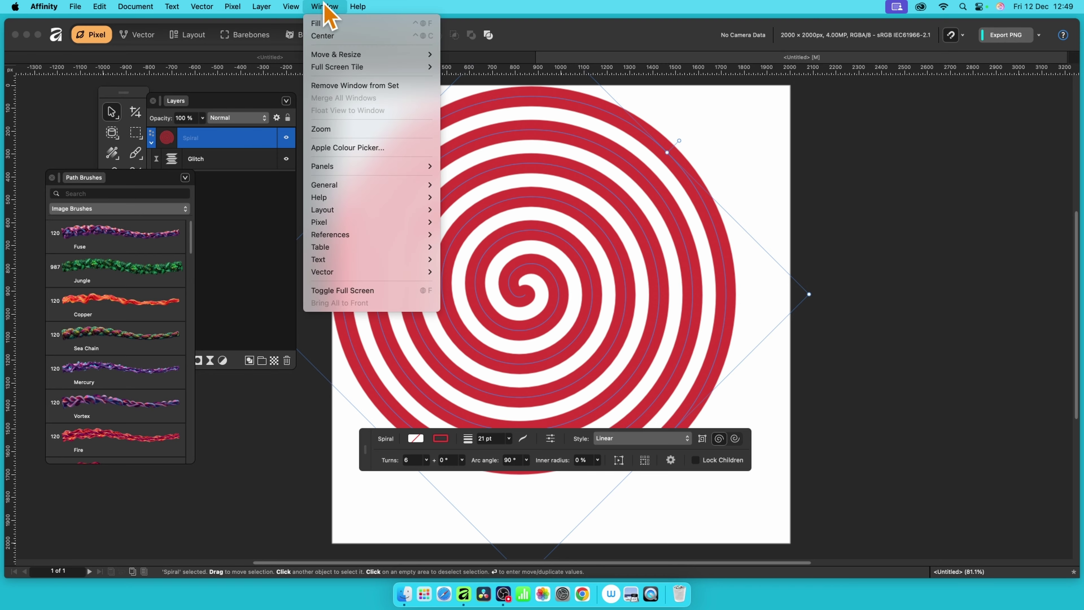
{"action": "mouse_move", "coordinate": [424, 272]}
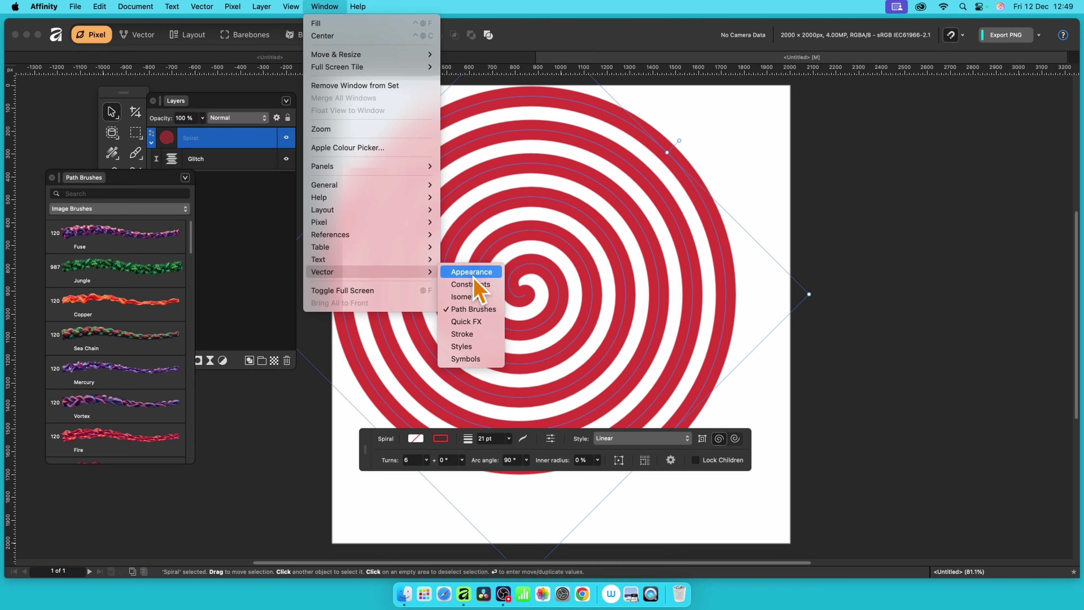
{"action": "left_click", "coordinate": [790, 357]}
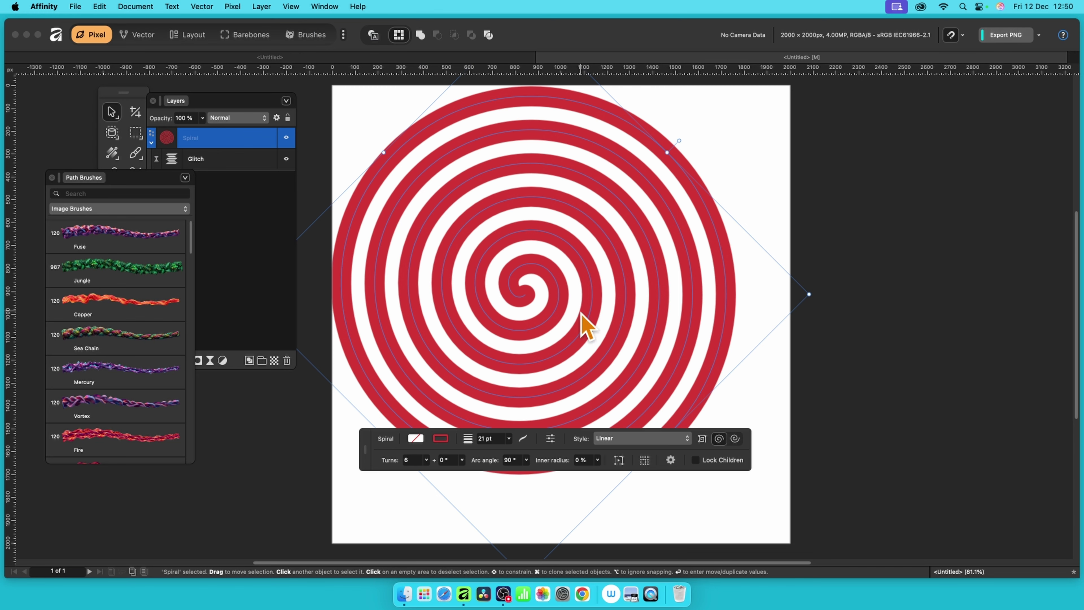
Apply the Square Pastel path brush from Dry Media to the six-turn red spiral, then replace it with Woodless Square
{"action": "left_click", "coordinate": [148, 211]}
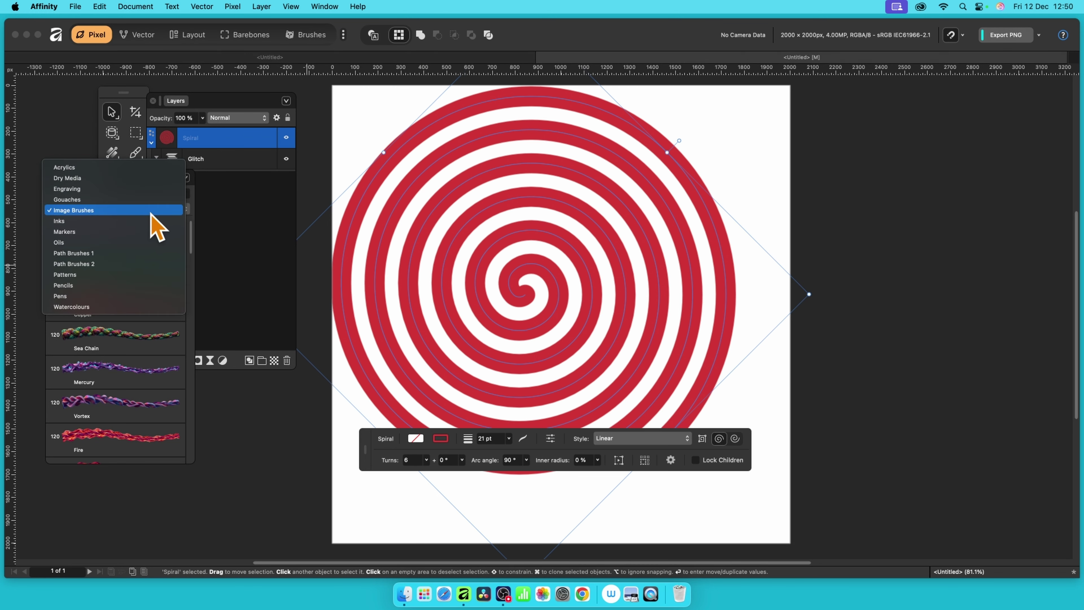
{"action": "left_click", "coordinate": [138, 178]}
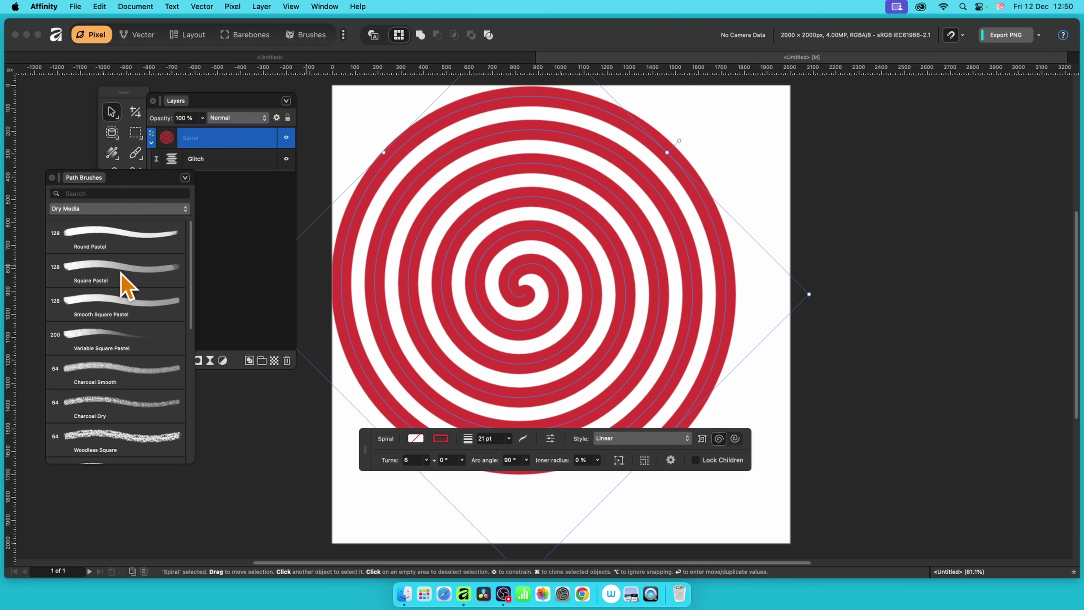
{"action": "left_click", "coordinate": [118, 273]}
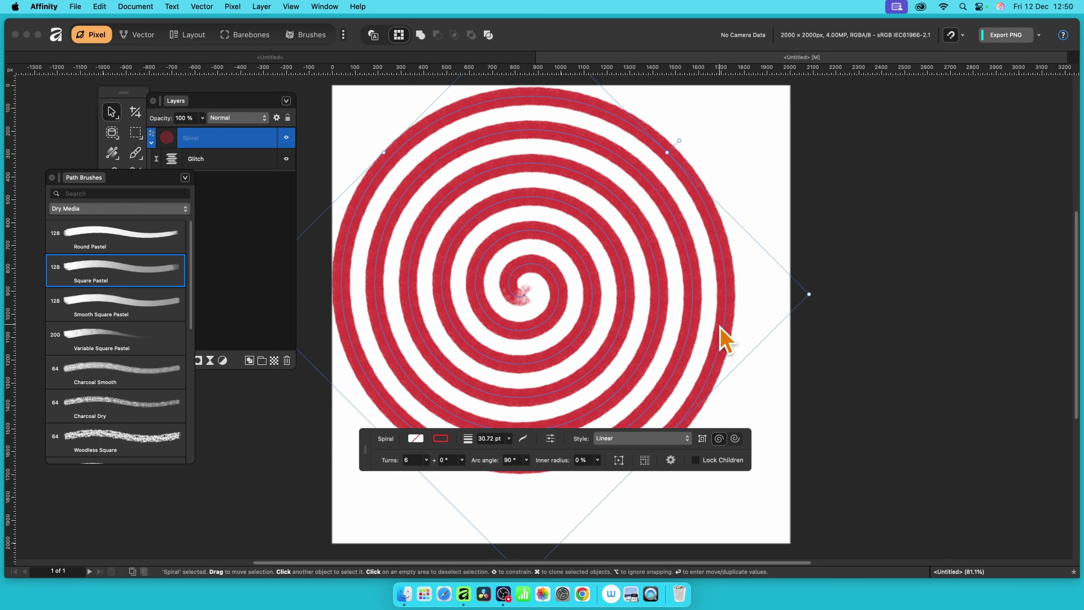
{"action": "scroll", "coordinate": [109, 411], "scroll_direction": "down", "scroll_amount": 1}
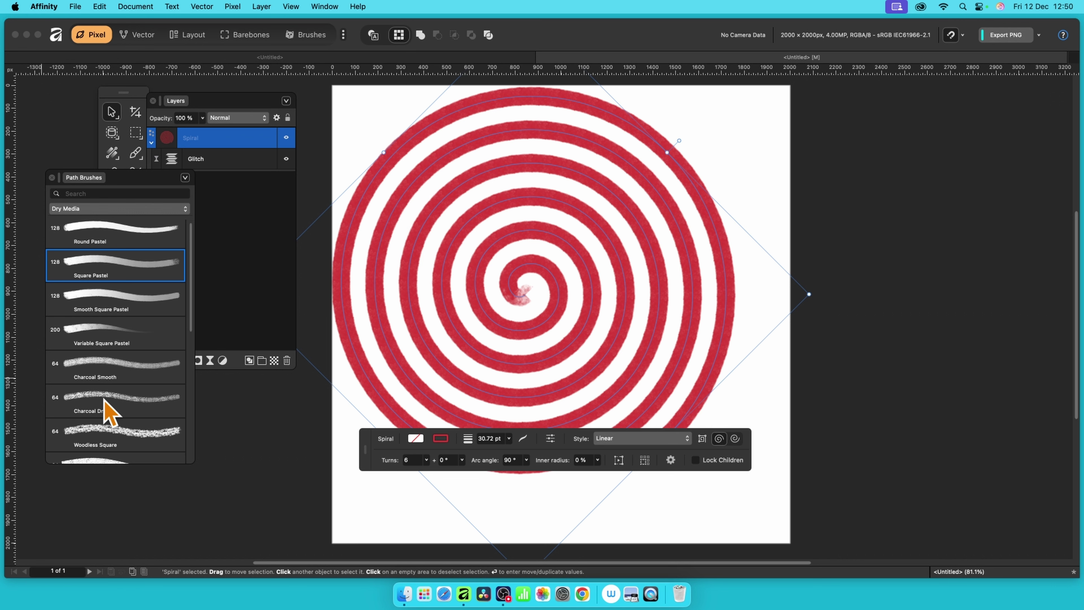
{"action": "left_click", "coordinate": [126, 434]}
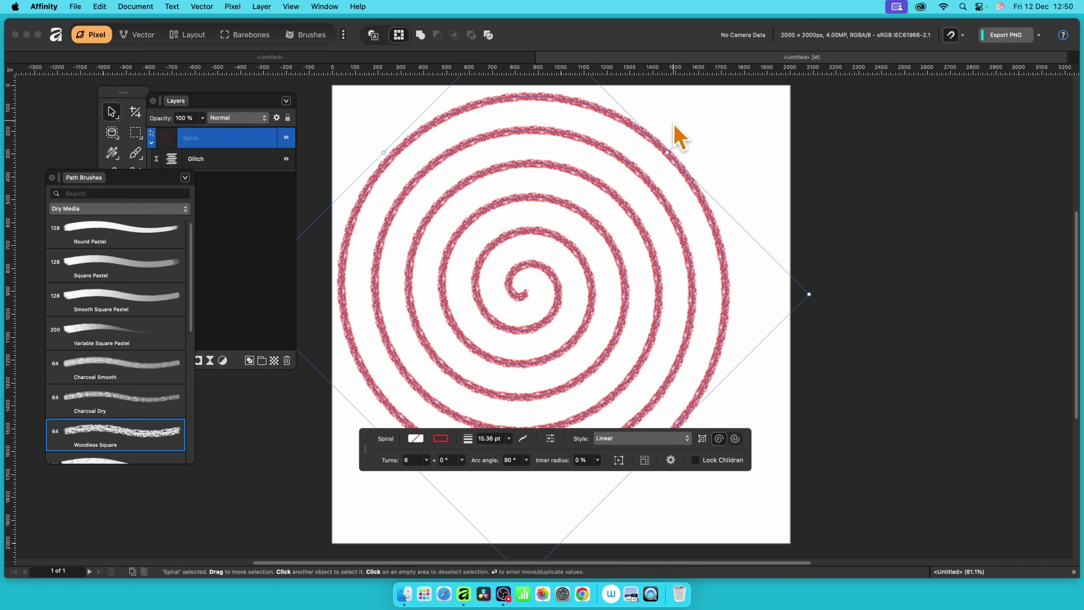
Apply the Fuse path brush from Image Brushes to the spiral and clear its stroke colour
{"action": "left_click", "coordinate": [98, 209]}
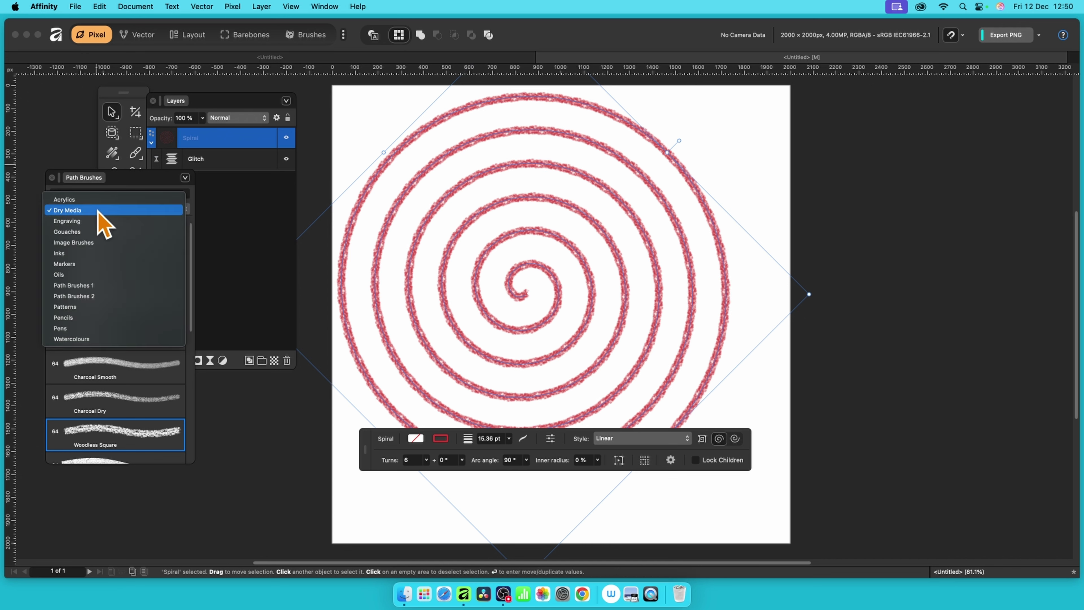
{"action": "left_click", "coordinate": [95, 244]}
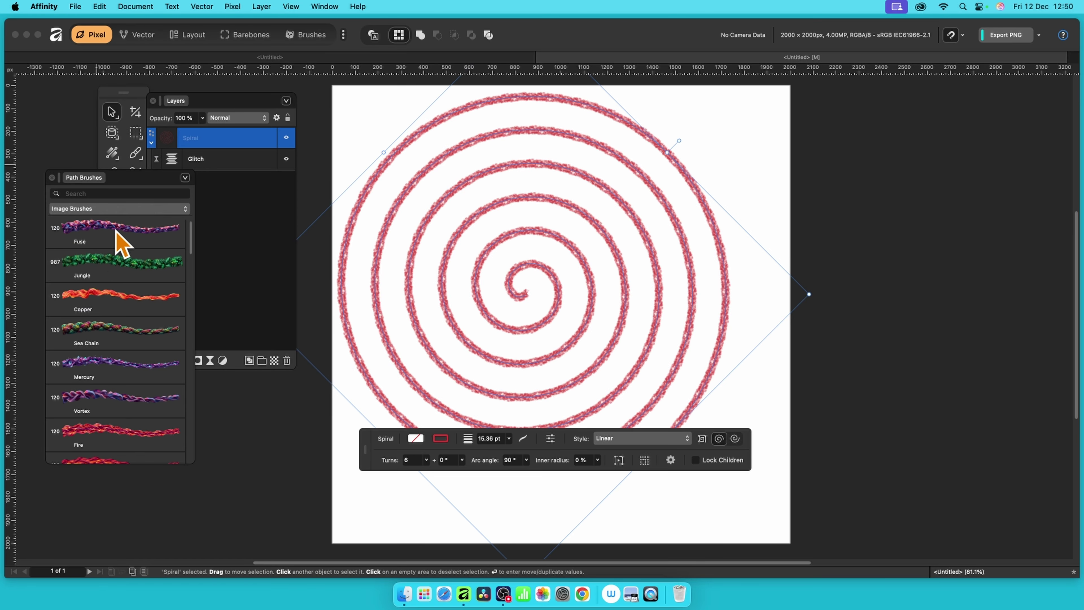
{"action": "left_click", "coordinate": [120, 241]}
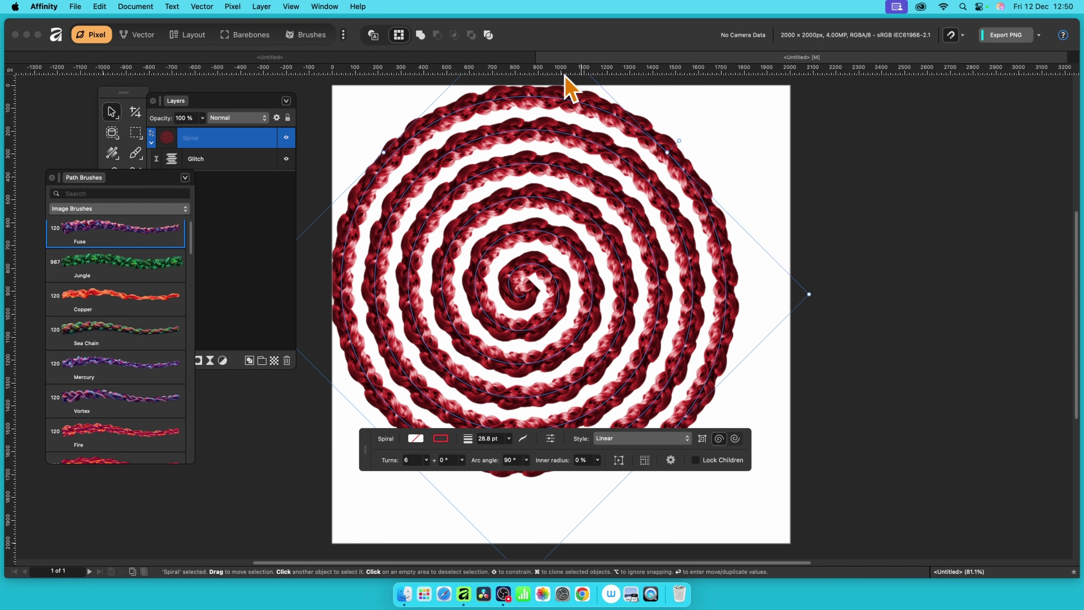
{"action": "left_click", "coordinate": [446, 439]}
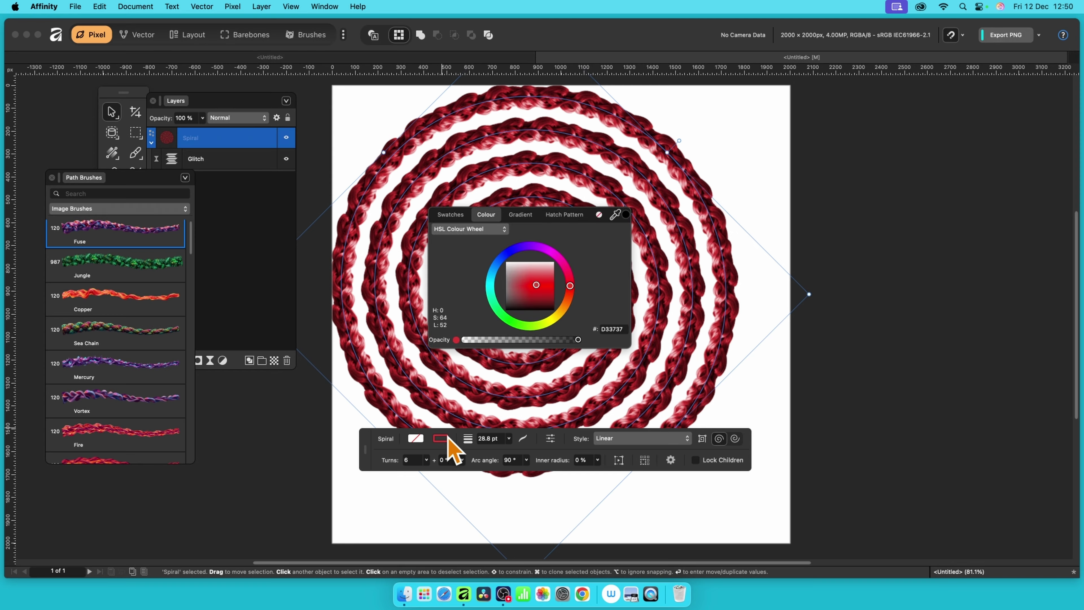
{"action": "left_click", "coordinate": [600, 214]}
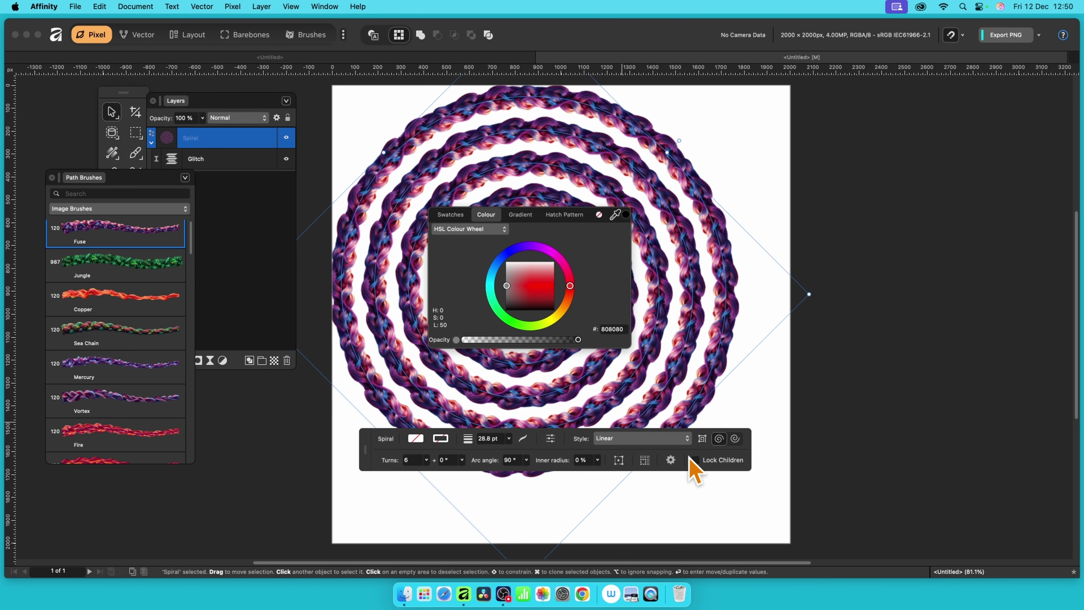
Try a 38 pt stroke width on the spiral, and replace its brush with Sea Chain at an increased stroke width
{"action": "left_click", "coordinate": [508, 439]}
{"action": "left_click", "coordinate": [512, 451]}
{"action": "left_click_drag", "start_coordinate": [513, 452], "coordinate": [518, 452]}
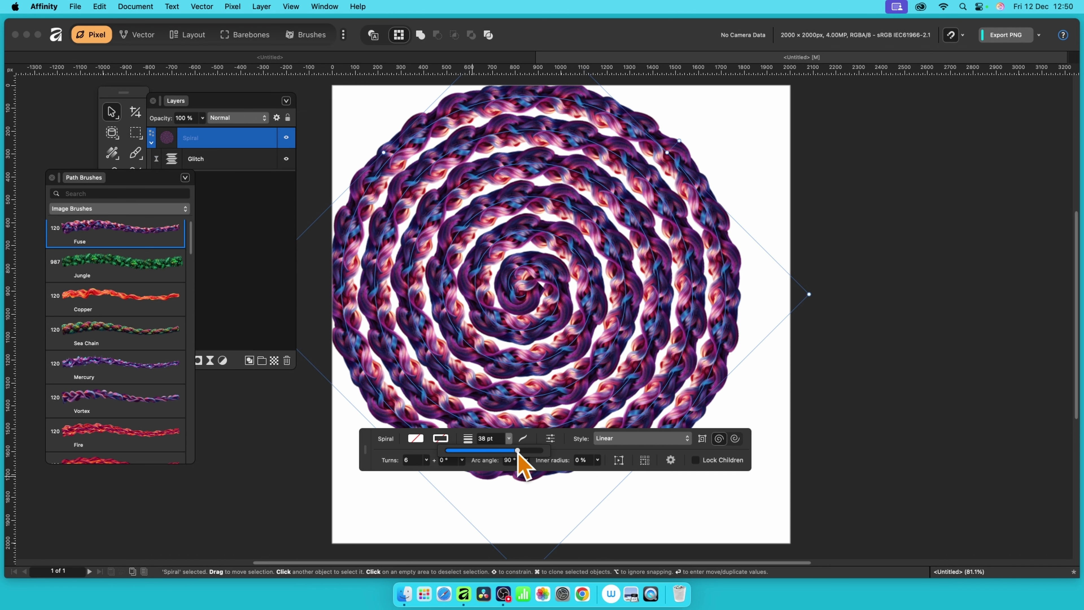
{"action": "left_click", "coordinate": [106, 335]}
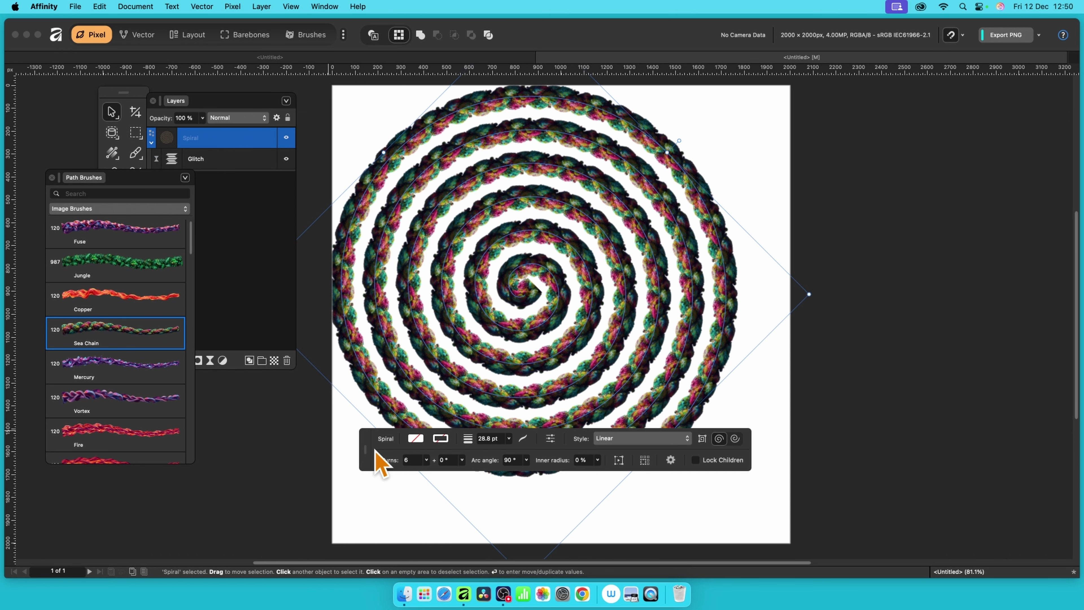
{"action": "left_click_drag", "start_coordinate": [511, 450], "coordinate": [517, 451]}
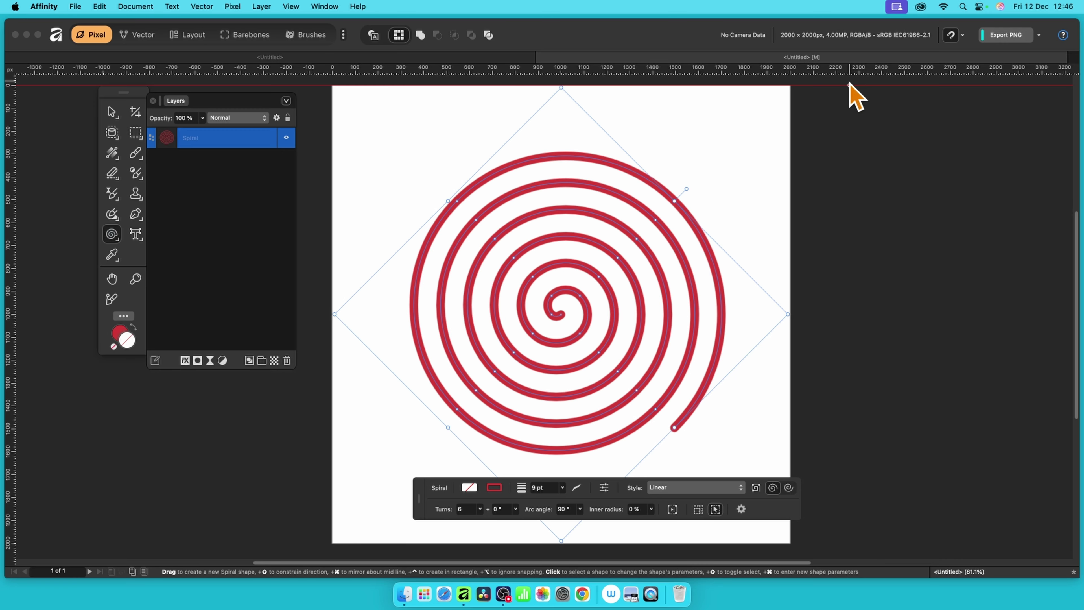
Start a Glitch distortion filter on the plain red spiral and try Aberration (Distortion) at 83 % strength
{"action": "left_click", "coordinate": [234, 6]}
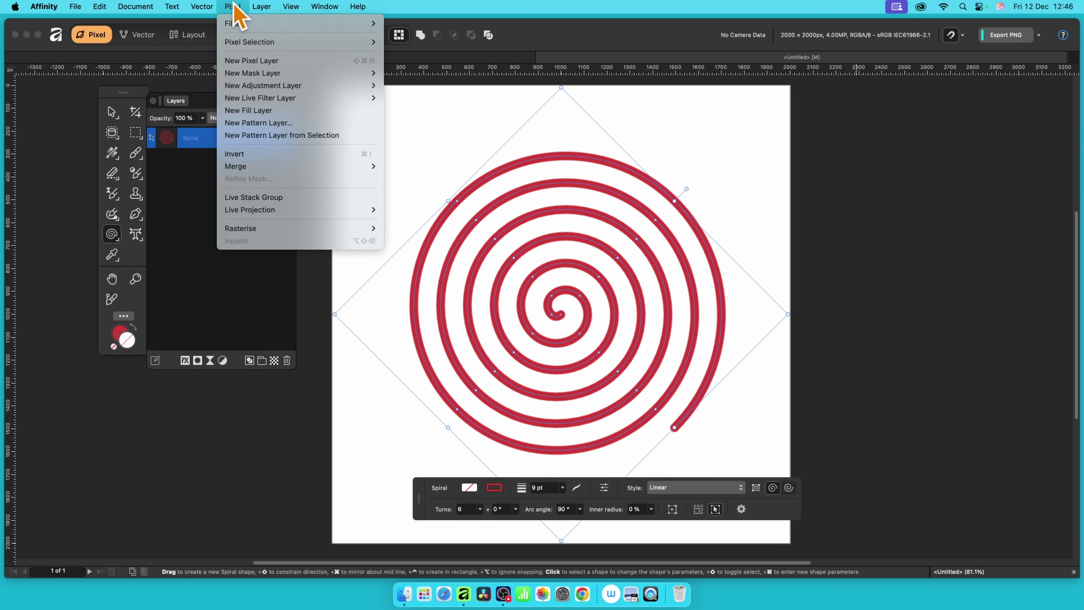
{"action": "mouse_move", "coordinate": [240, 25]}
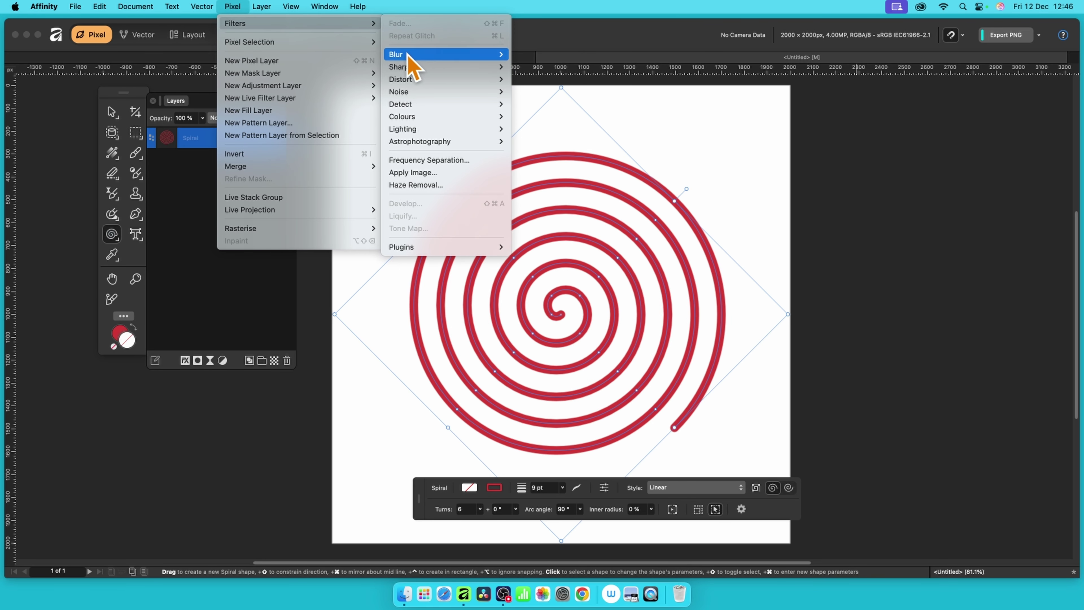
{"action": "mouse_move", "coordinate": [420, 94]}
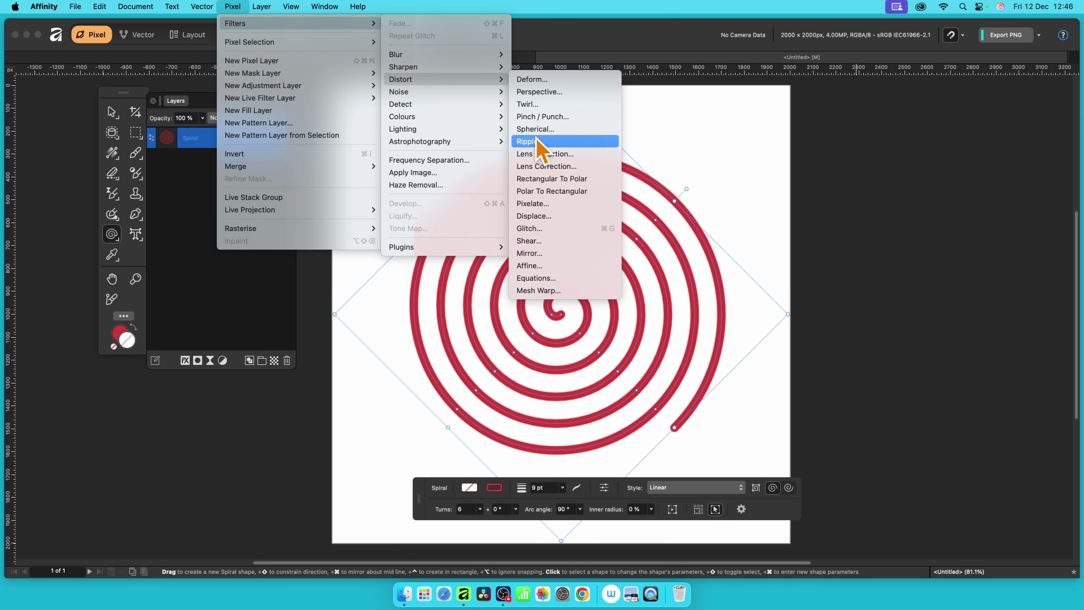
{"action": "left_click", "coordinate": [543, 231]}
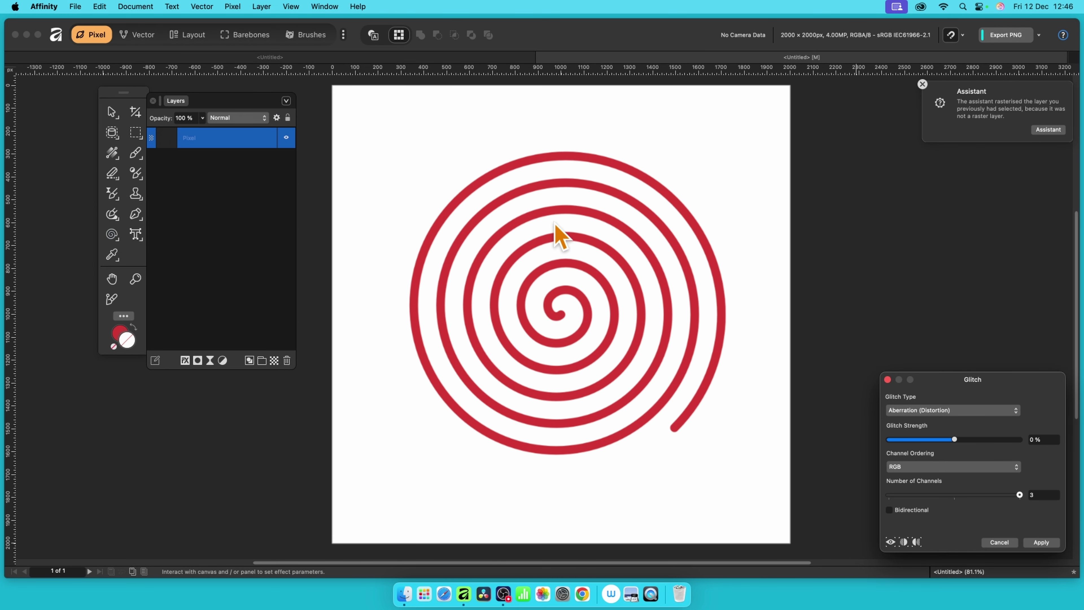
{"action": "left_click_drag", "start_coordinate": [937, 381], "coordinate": [642, 182]}
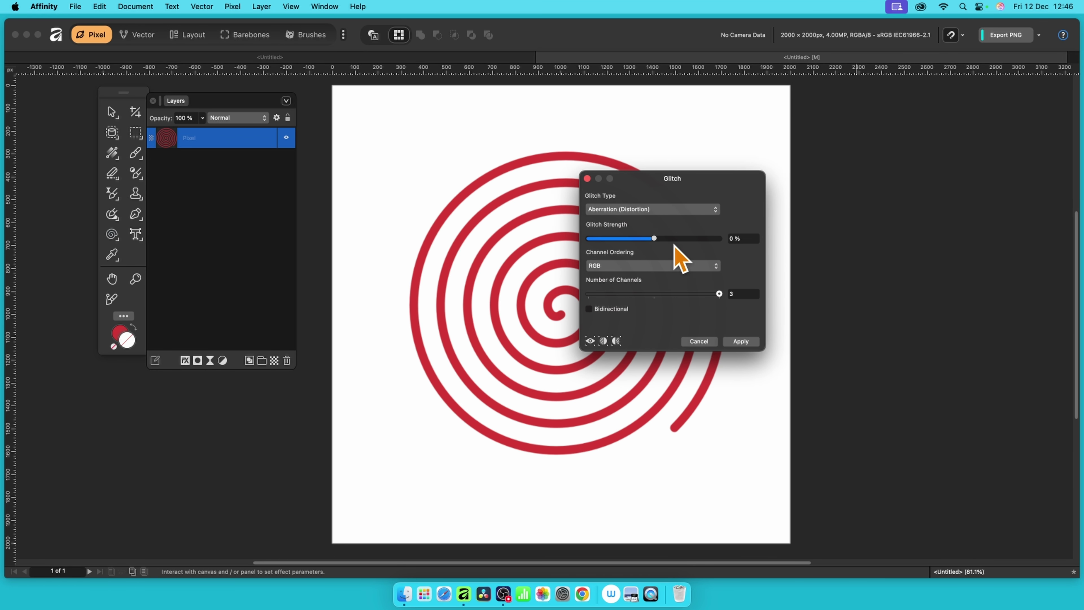
{"action": "left_click_drag", "start_coordinate": [666, 239], "coordinate": [709, 242]}
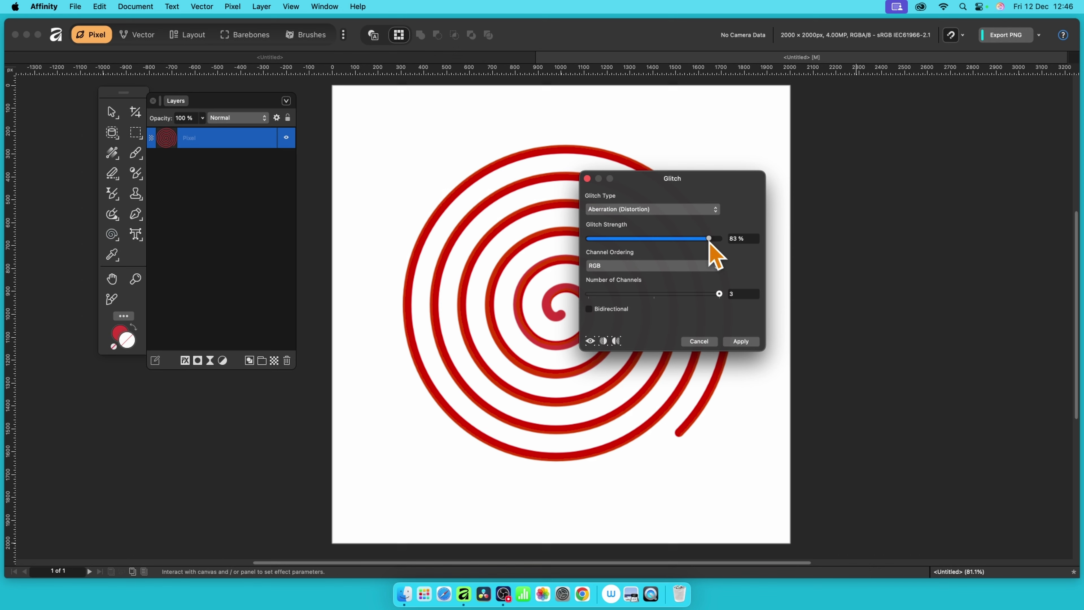
Apply the Scramble glitch type at 51 % strength to the spiral and undo the filter
{"action": "left_click", "coordinate": [631, 210]}
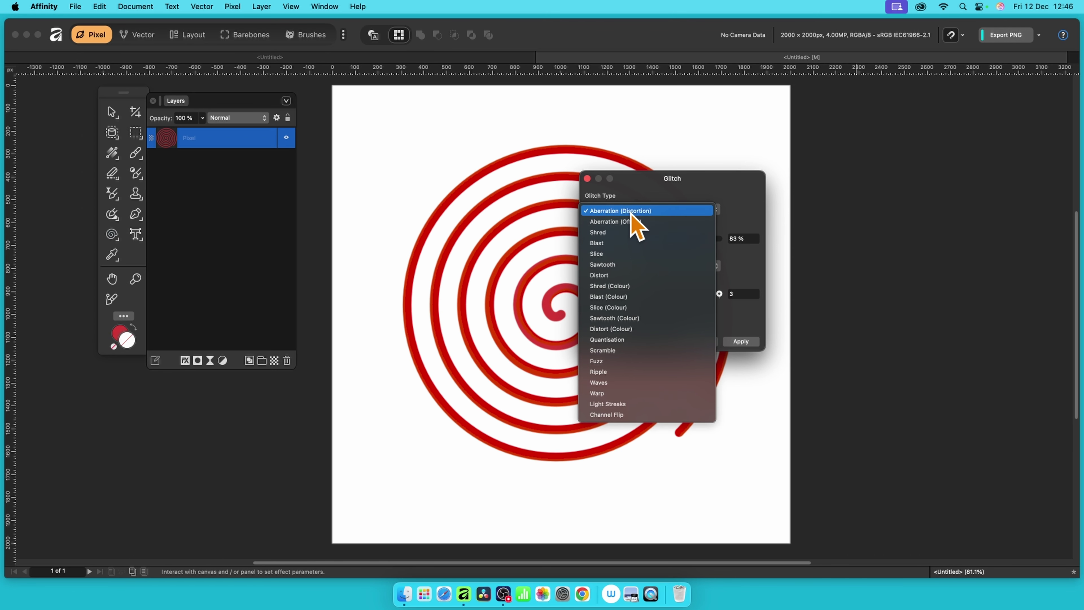
{"action": "left_click", "coordinate": [621, 351]}
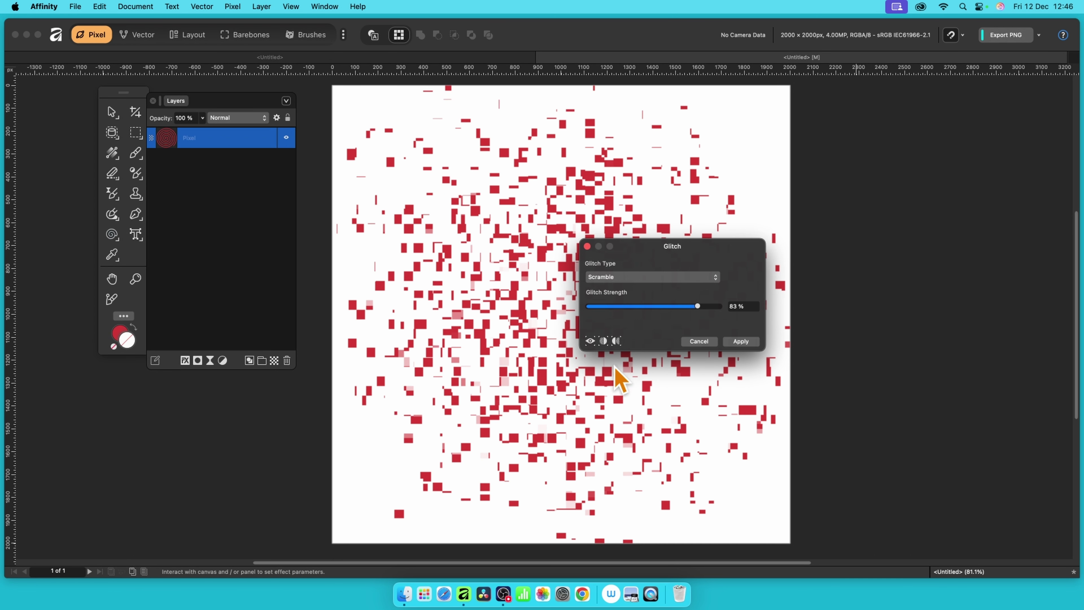
{"action": "left_click_drag", "start_coordinate": [697, 306], "coordinate": [655, 307]}
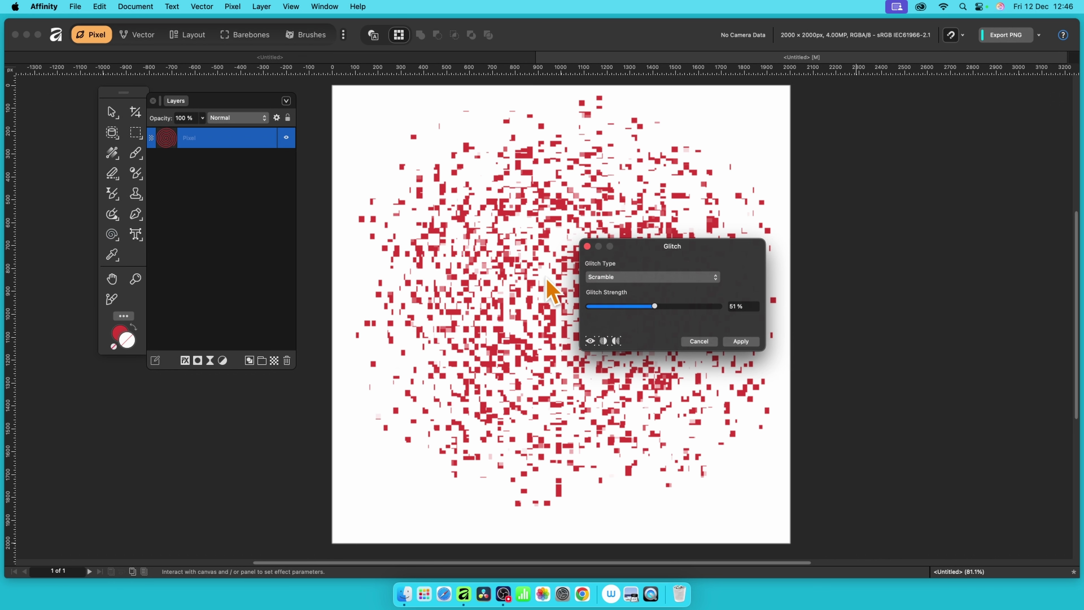
{"action": "left_click", "coordinate": [739, 341]}
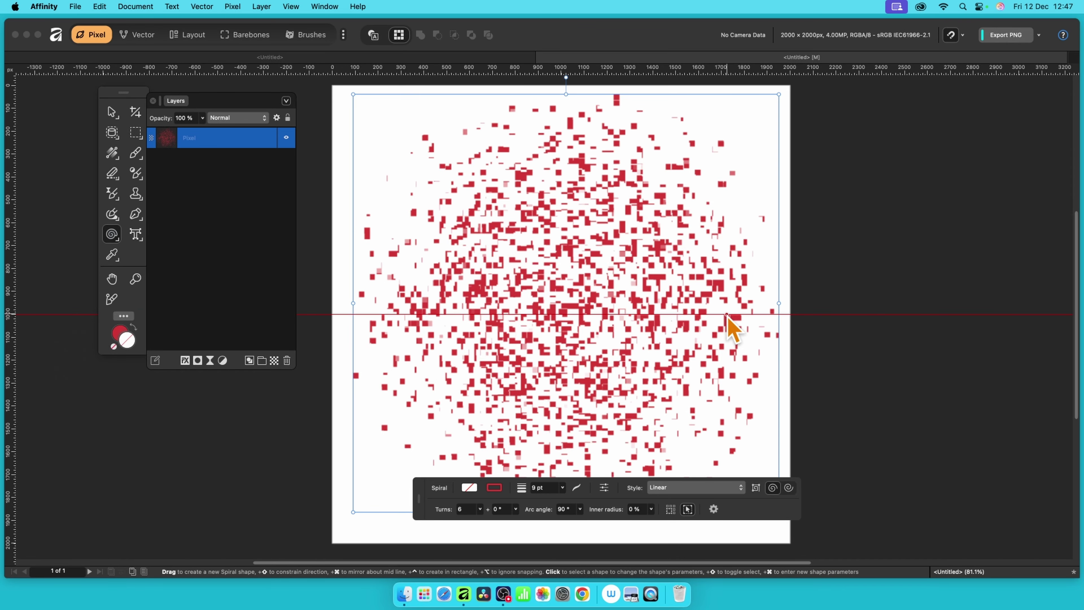
{"action": "left_click_drag", "start_coordinate": [728, 316], "coordinate": [727, 315]}
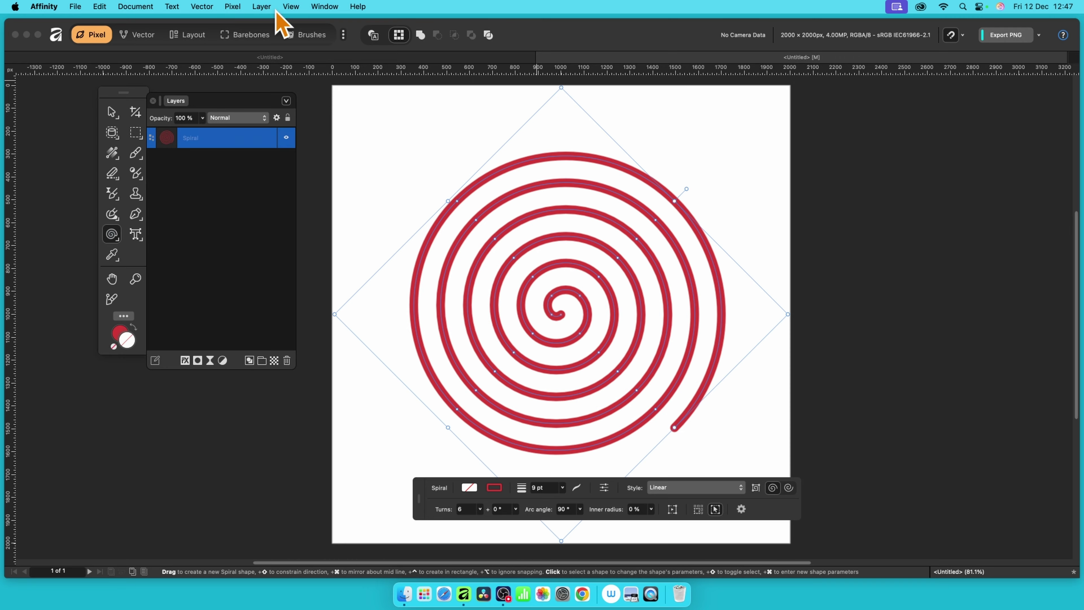
Add a live Glitch distortion filter layer to the spiral
{"action": "left_click", "coordinate": [233, 7]}
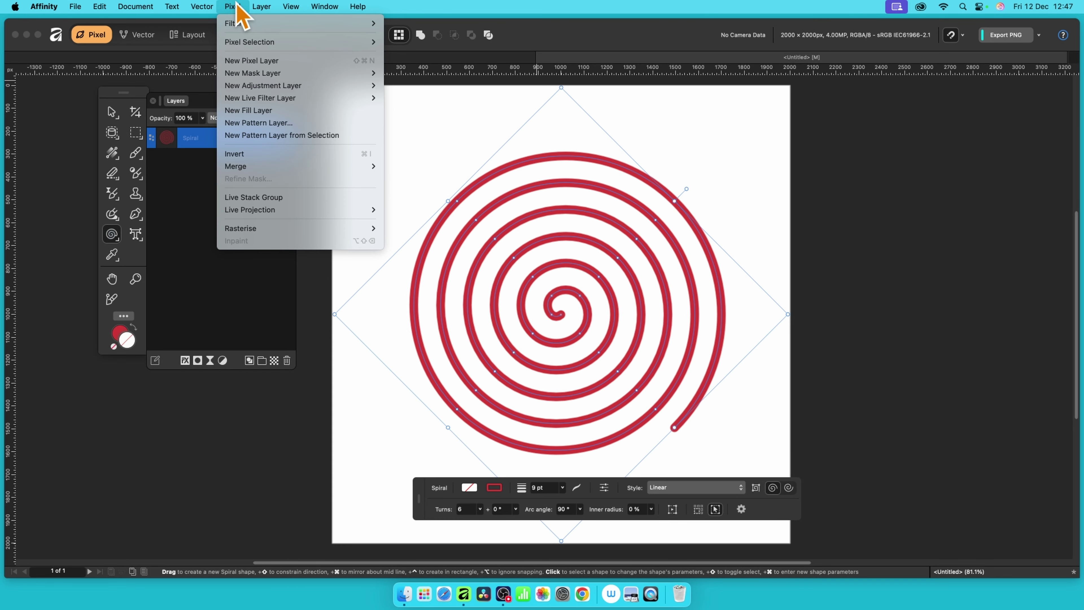
{"action": "mouse_move", "coordinate": [252, 98]}
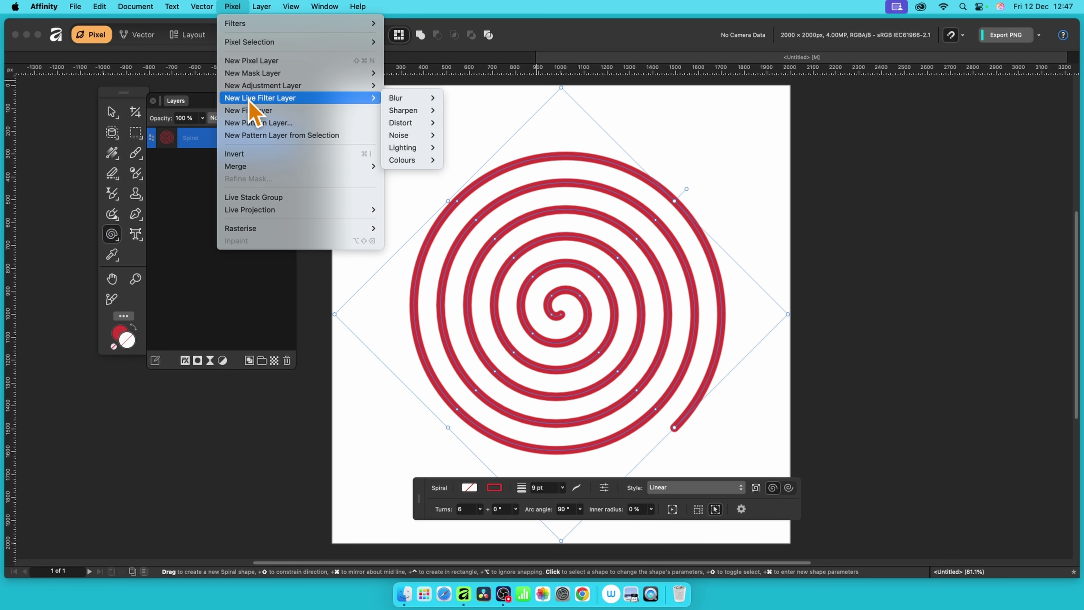
{"action": "mouse_move", "coordinate": [427, 103]}
{"action": "mouse_move", "coordinate": [425, 124]}
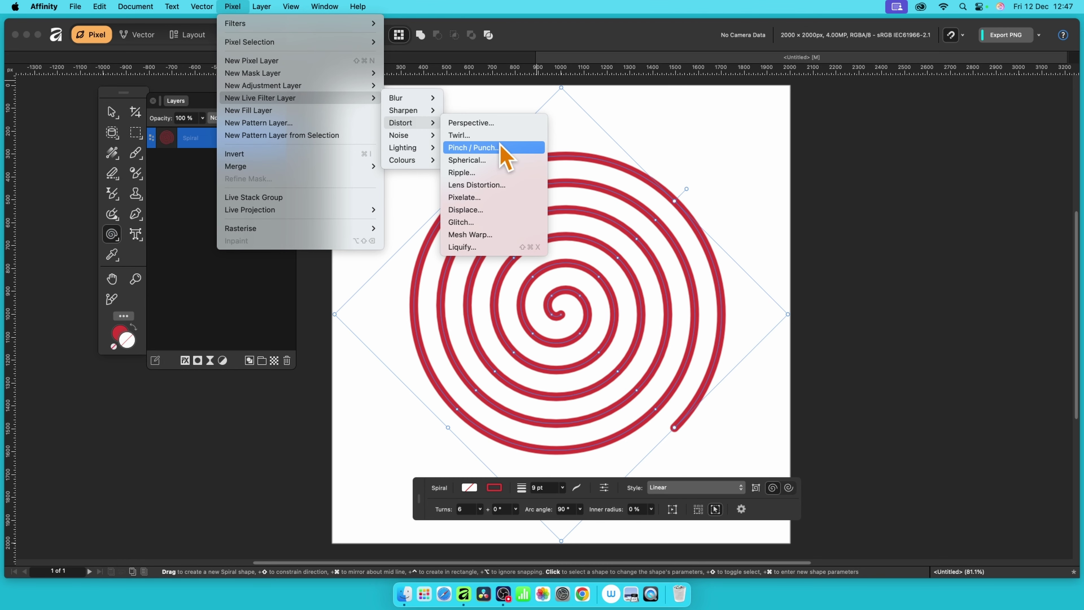
{"action": "left_click", "coordinate": [505, 222]}
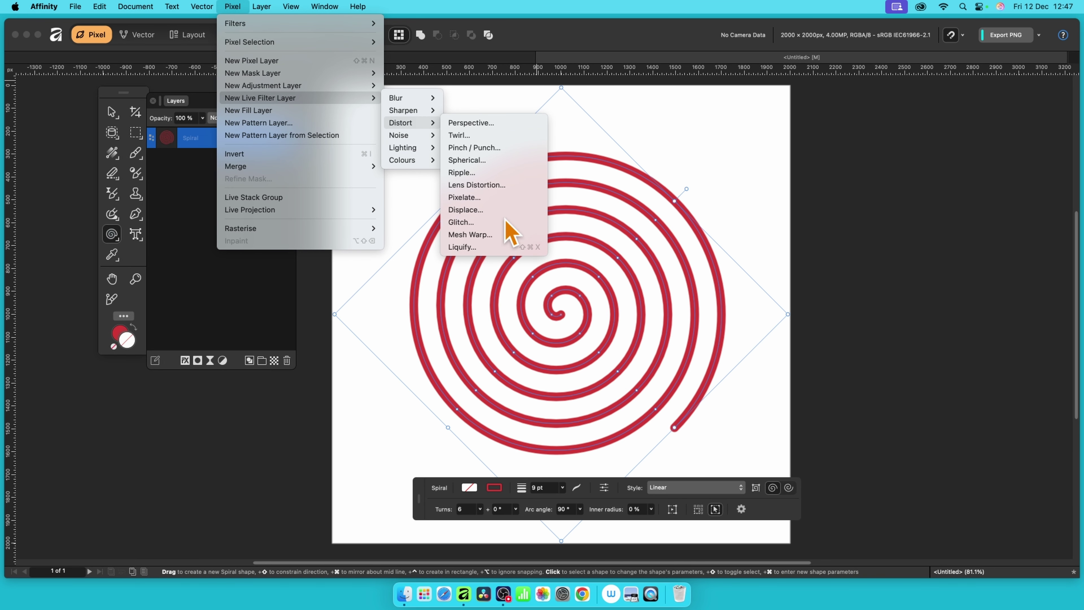
{"action": "left_click_drag", "start_coordinate": [971, 372], "coordinate": [662, 131]}
Set the live glitch type to Waves at 100 % strength
{"action": "left_click", "coordinate": [626, 187]}
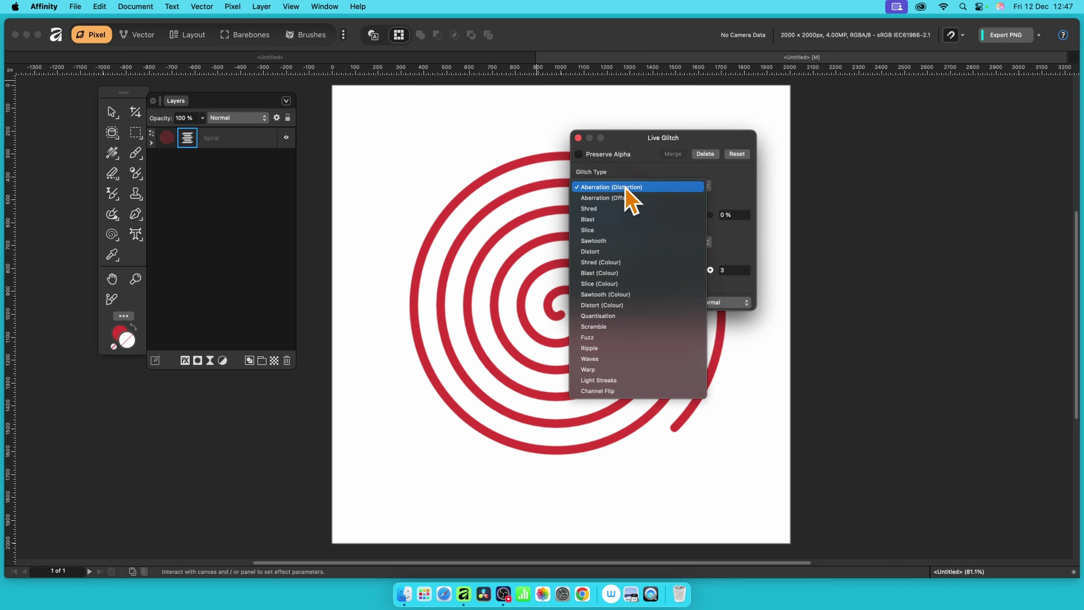
{"action": "left_click", "coordinate": [627, 358]}
{"action": "left_click_drag", "start_coordinate": [580, 226], "coordinate": [721, 237]}
{"action": "left_click_drag", "start_coordinate": [669, 140], "coordinate": [735, 106]}
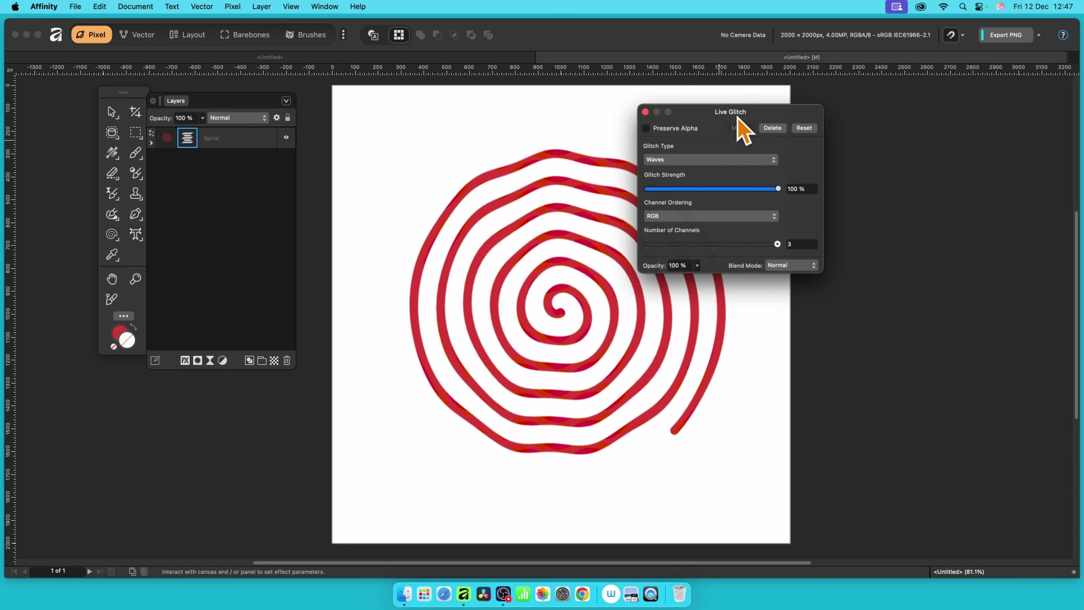
Try the GRB channel ordering for the live glitch and restore RGB
{"action": "left_click", "coordinate": [679, 209]}
{"action": "left_click", "coordinate": [684, 221]}
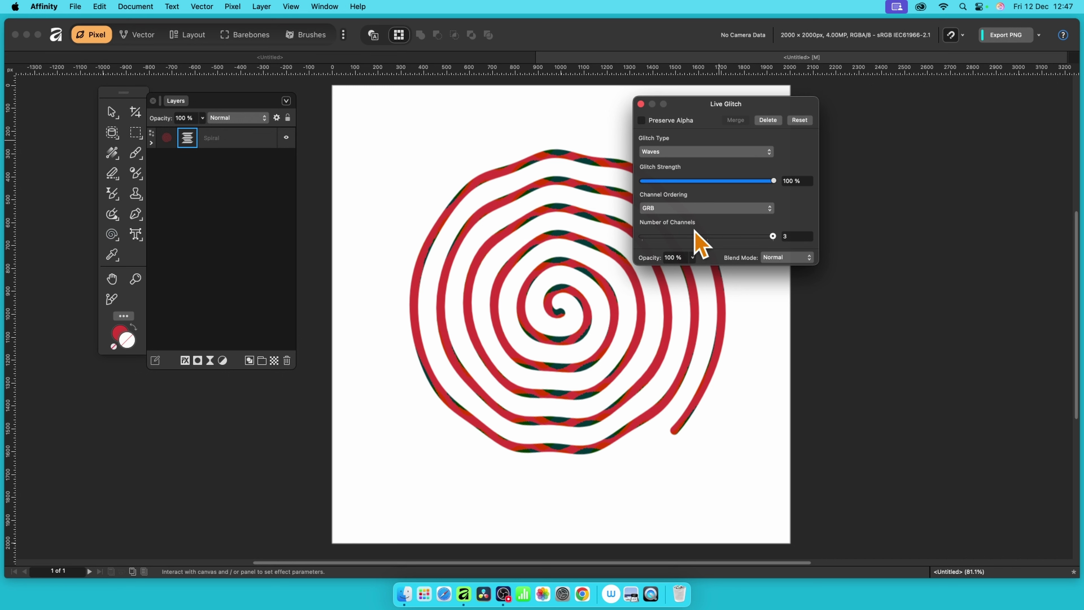
{"action": "left_click", "coordinate": [697, 207]}
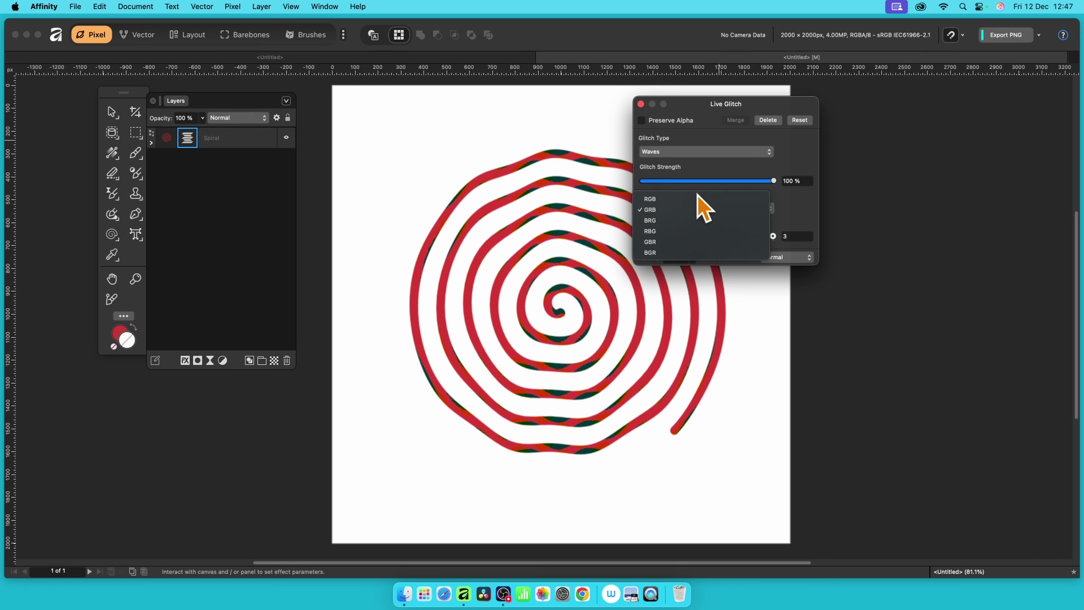
{"action": "left_click", "coordinate": [697, 197]}
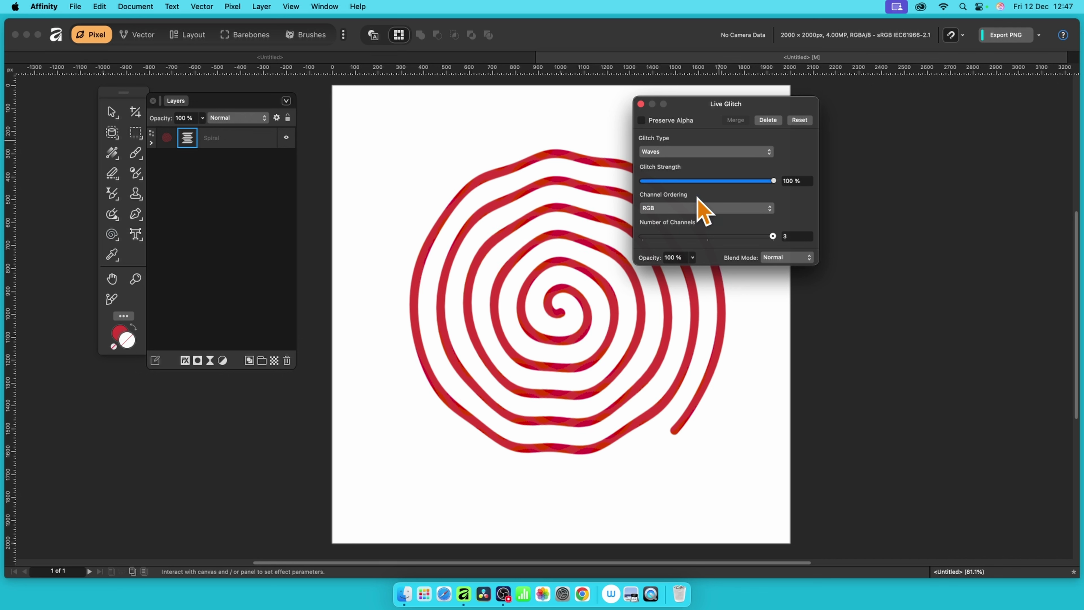
Preview the Linear Burn blend mode for the live glitch and return it to Normal
{"action": "left_click", "coordinate": [790, 260]}
{"action": "left_click", "coordinate": [783, 276]}
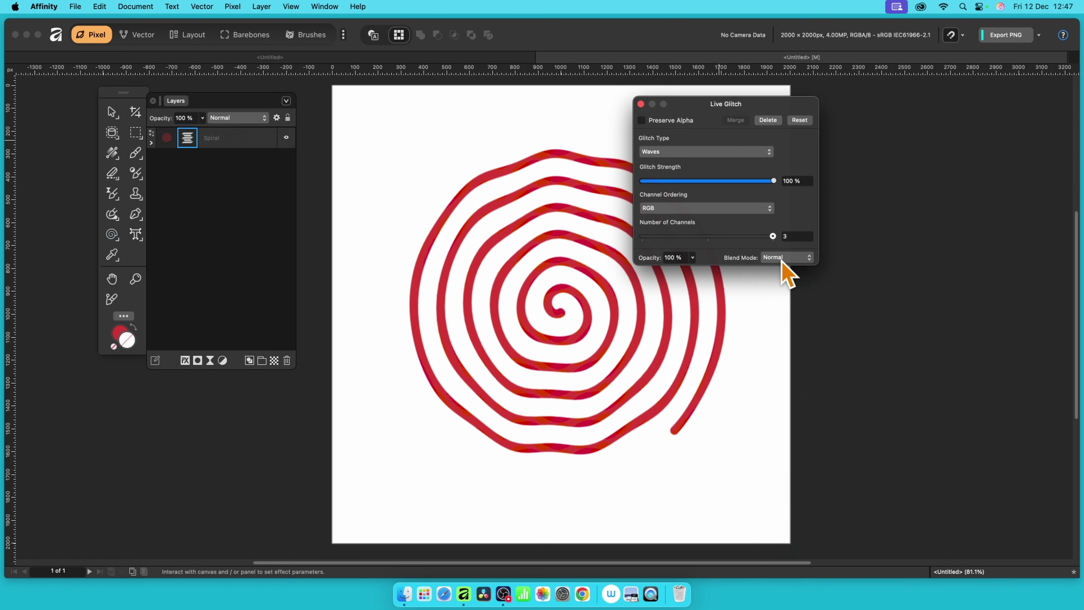
{"action": "left_click", "coordinate": [787, 260]}
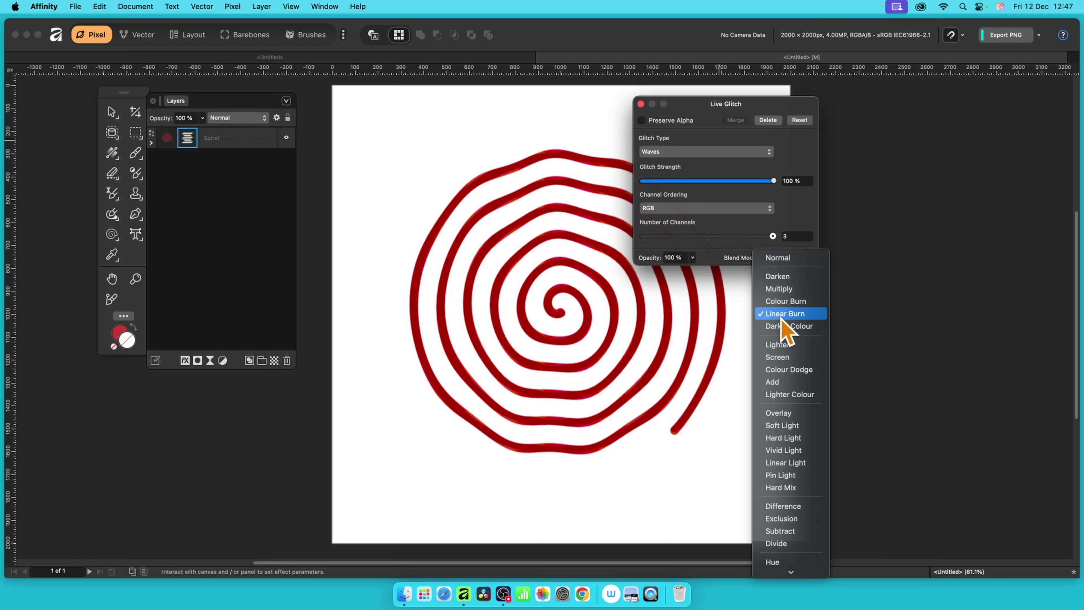
{"action": "left_click", "coordinate": [785, 258]}
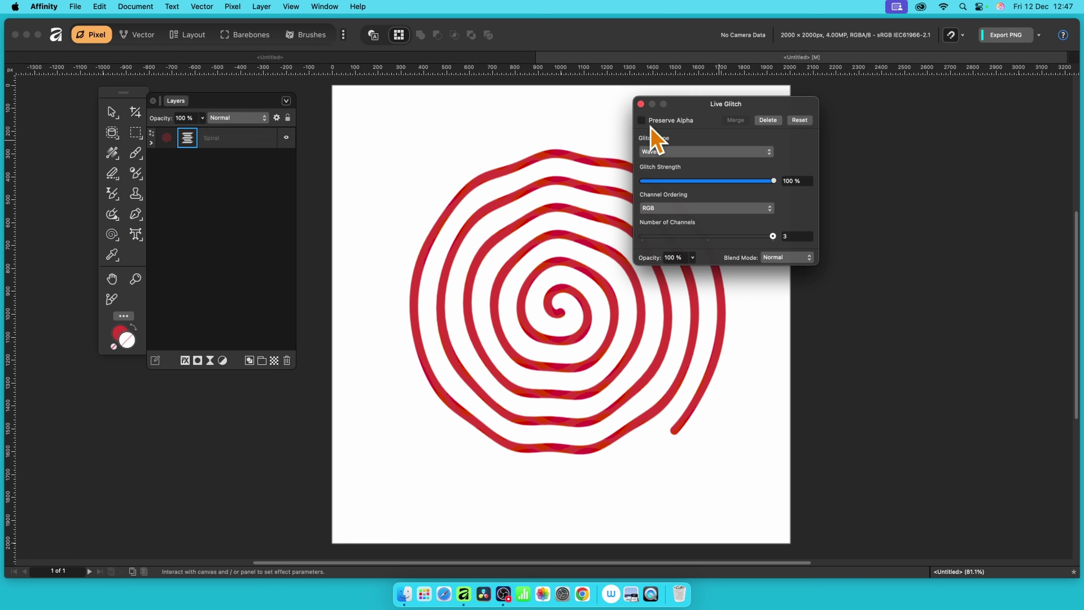
Close the live glitch settings and duplicate the Glitch filter nested under the Spiral layer
{"action": "left_click", "coordinate": [640, 104]}
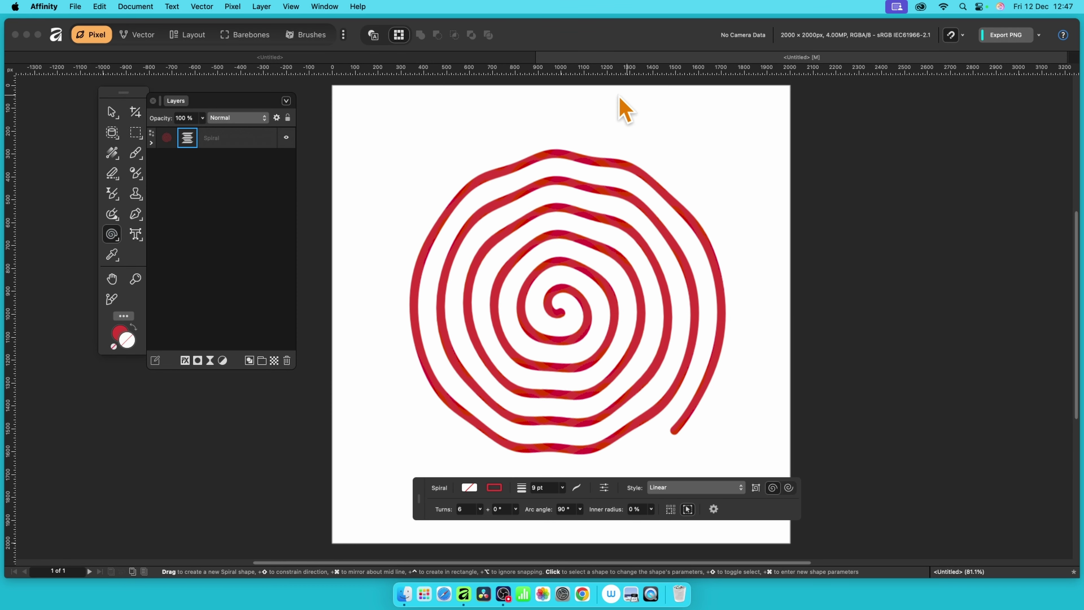
{"action": "left_click", "coordinate": [152, 142]}
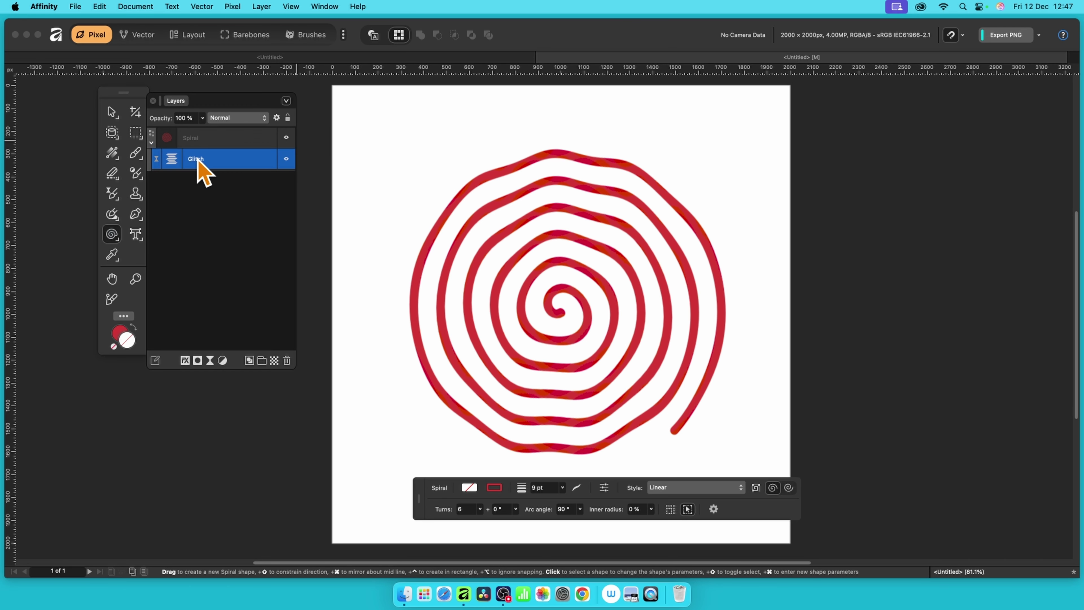
{"action": "right_click", "coordinate": [208, 163]}
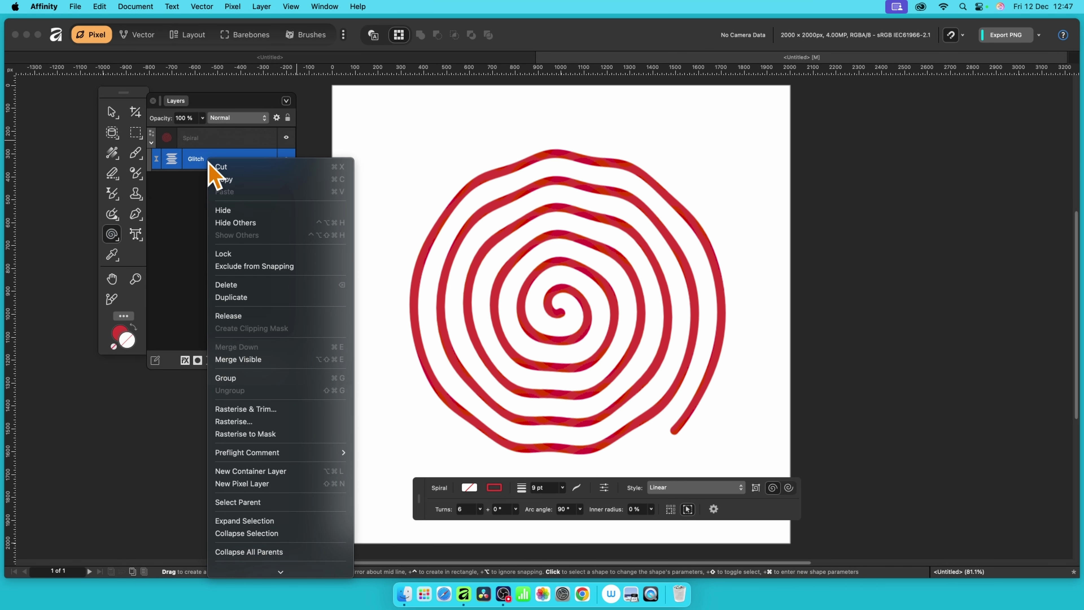
{"action": "left_click", "coordinate": [236, 298]}
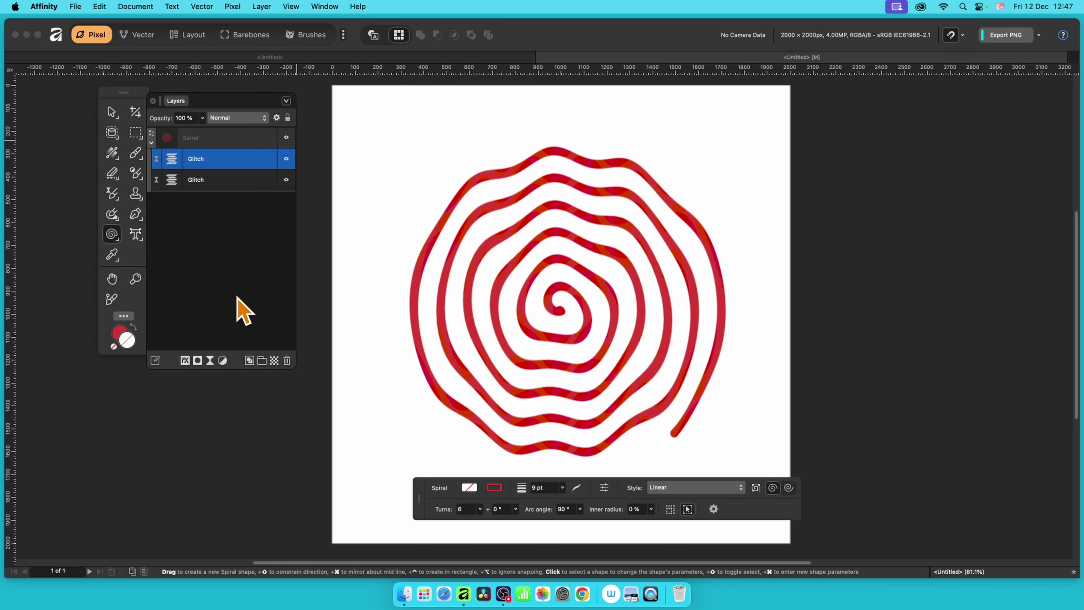
Duplicate the selected Glitch filter once more so a third copy is nested under the Spiral layer
{"action": "right_click", "coordinate": [205, 162]}
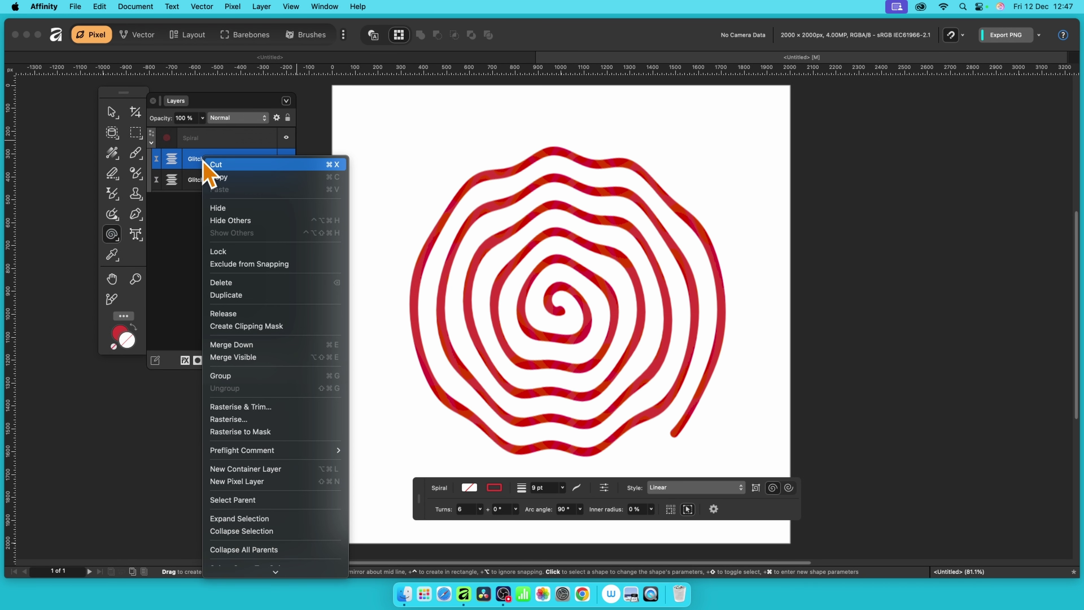
{"action": "left_click", "coordinate": [227, 297]}
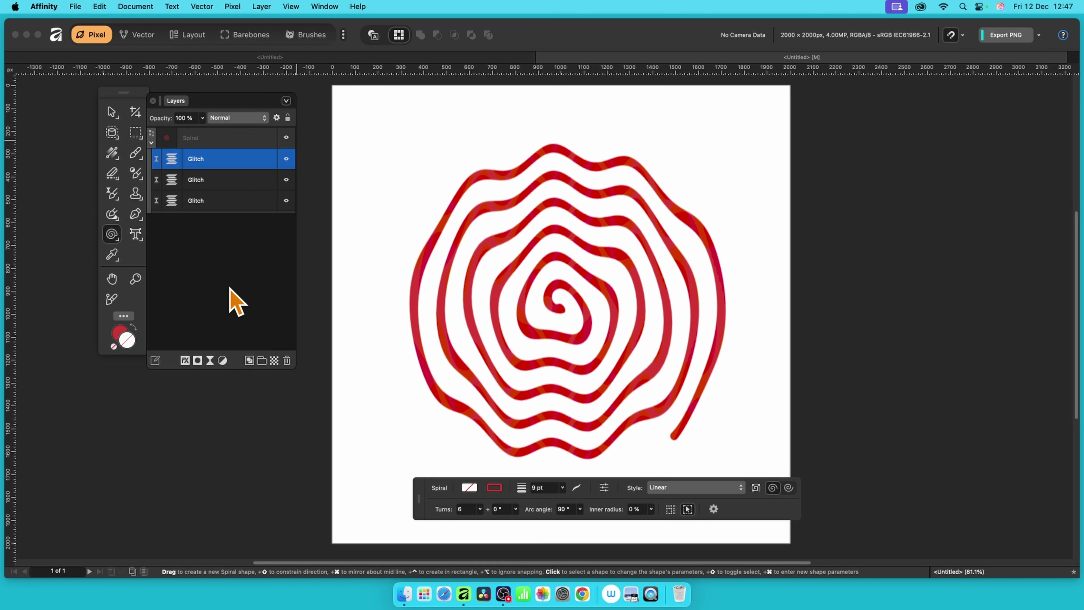
Set the Spiral layer's shape to 11 turns with an inner radius of 20 %
{"action": "left_click", "coordinate": [204, 139]}
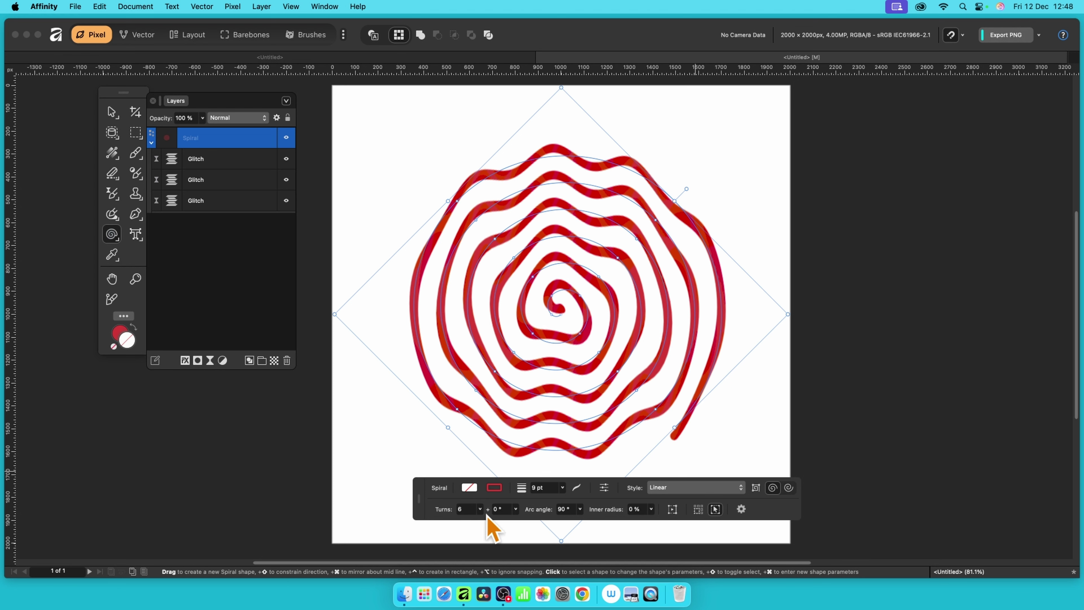
{"action": "left_click", "coordinate": [479, 509]}
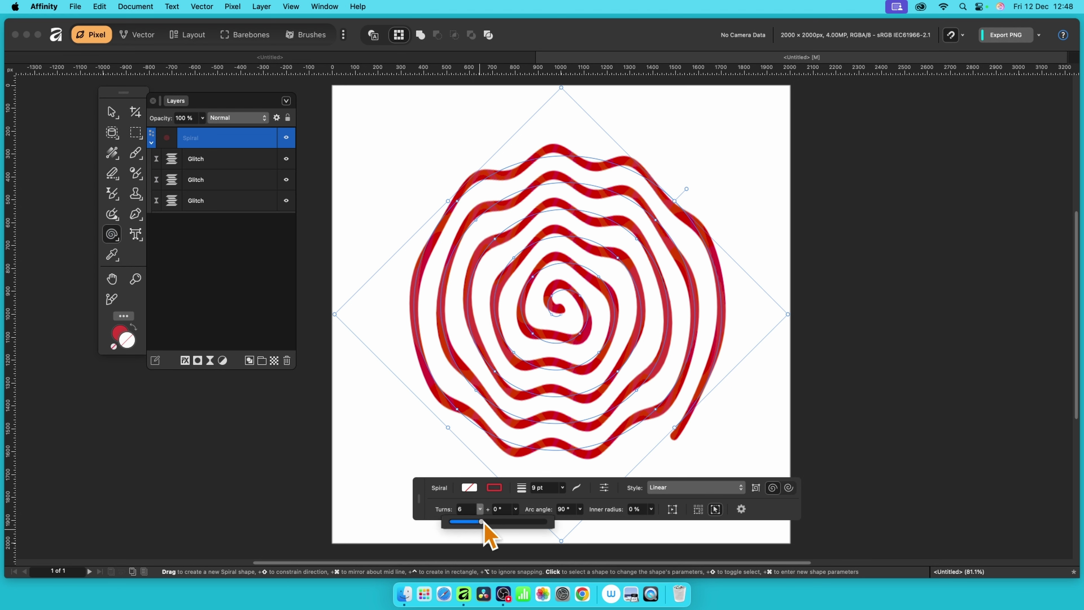
{"action": "left_click_drag", "start_coordinate": [483, 524], "coordinate": [505, 524]}
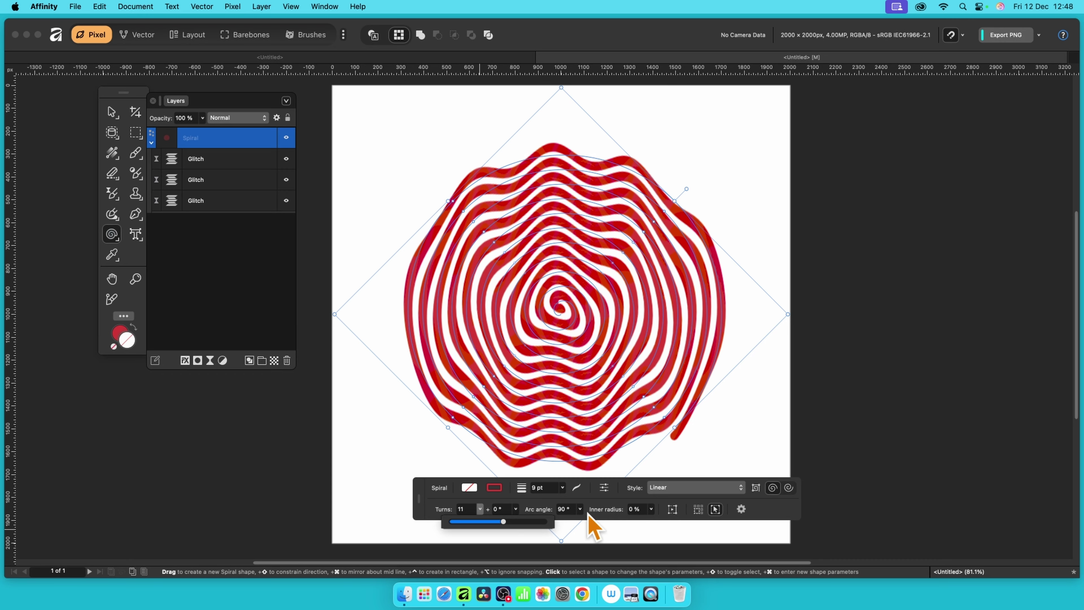
{"action": "left_click", "coordinate": [651, 509]}
{"action": "left_click_drag", "start_coordinate": [651, 521], "coordinate": [669, 521]}
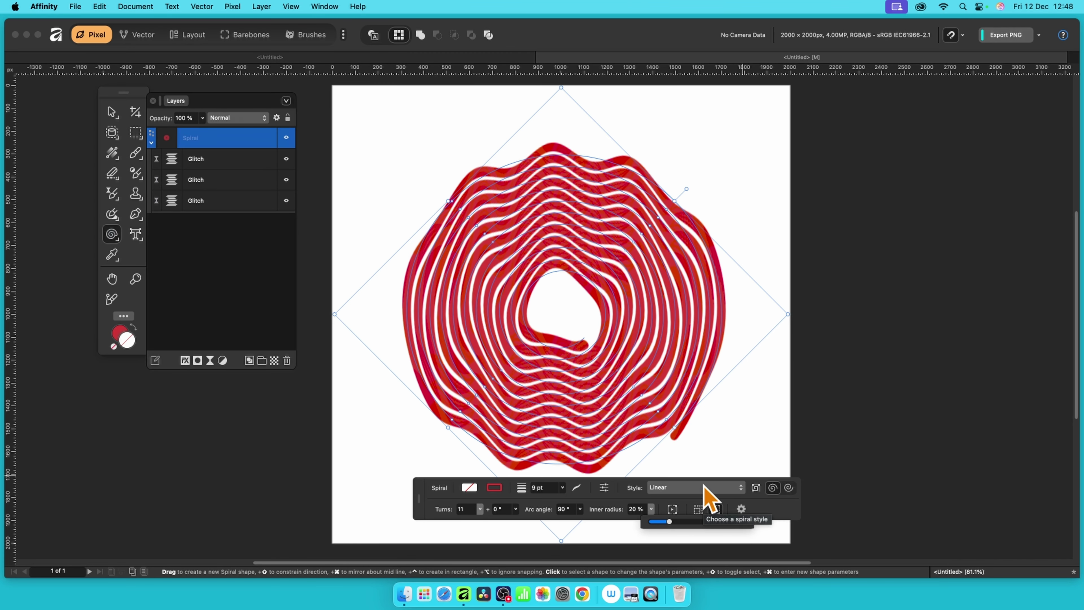
Apply a 3D layer effect to the Spiral layer with a radius of 22.9 px
{"action": "left_click", "coordinate": [185, 361]}
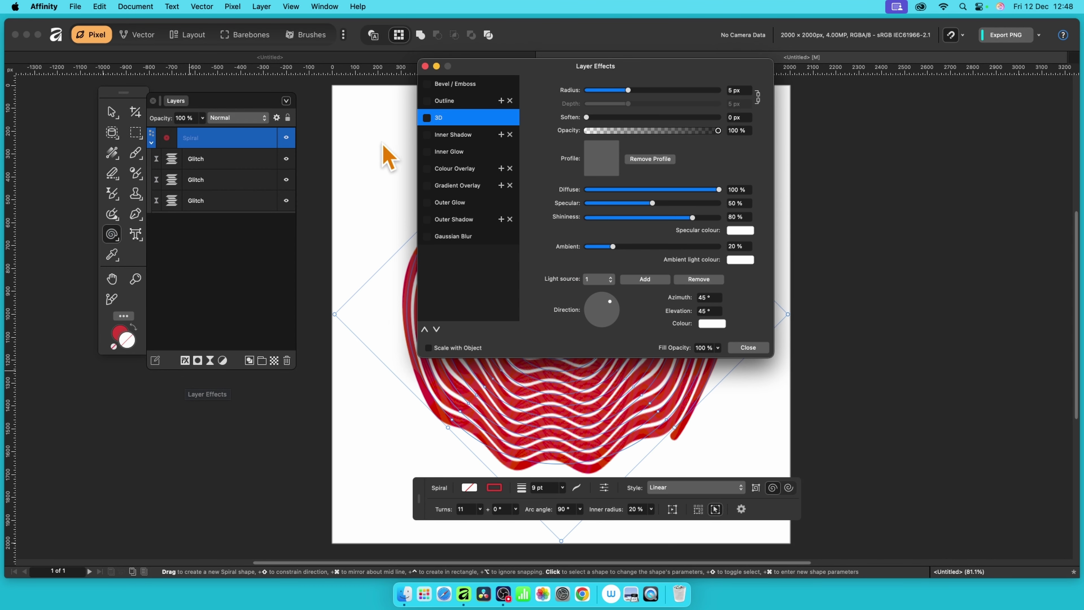
{"action": "left_click", "coordinate": [427, 118]}
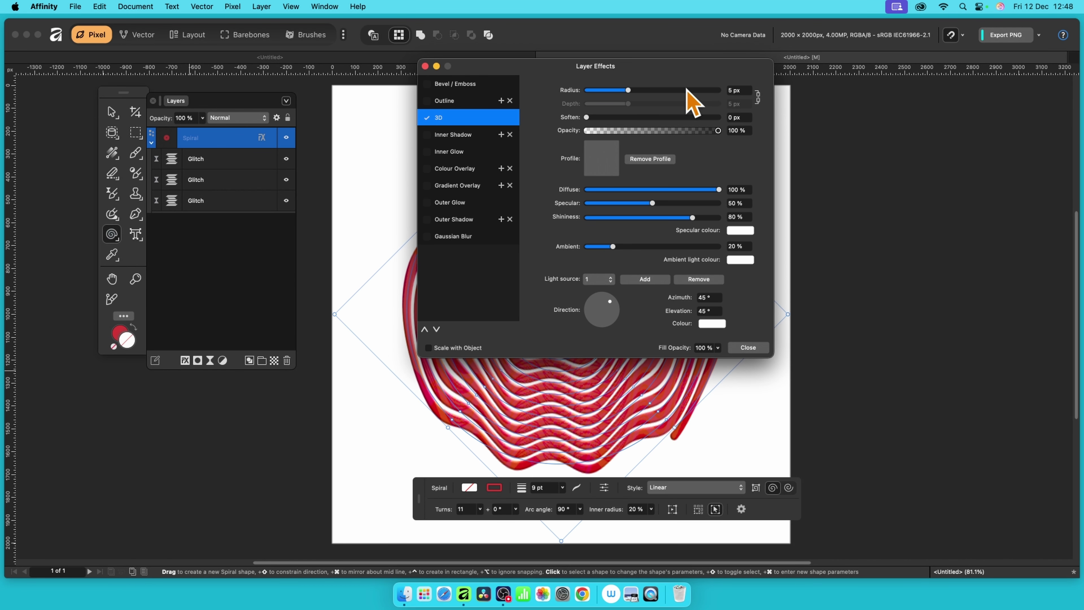
{"action": "left_click_drag", "start_coordinate": [628, 90], "coordinate": [662, 91]}
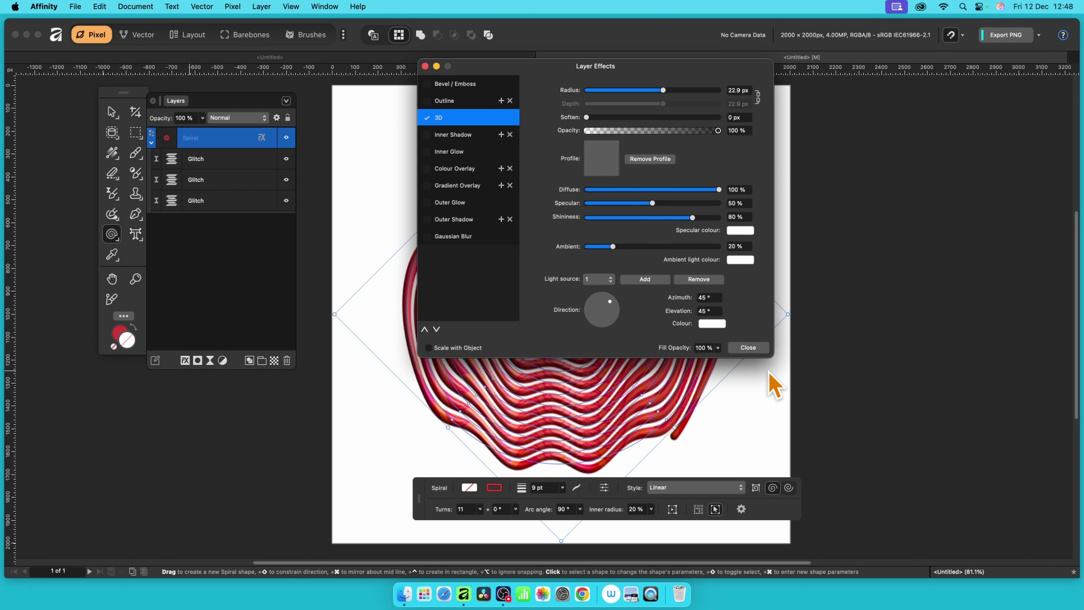
{"action": "left_click", "coordinate": [748, 347]}
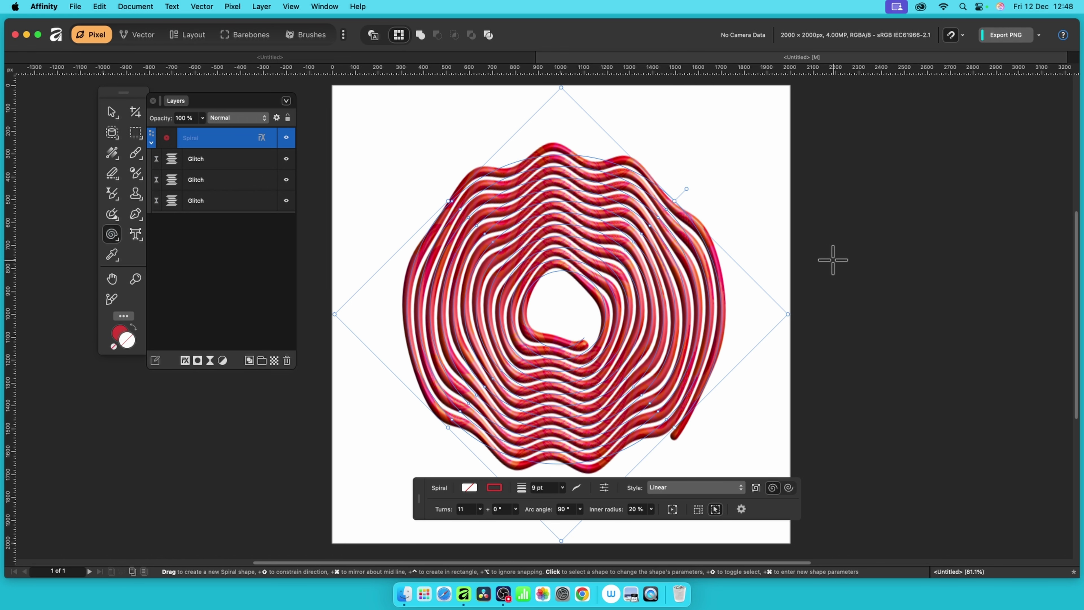